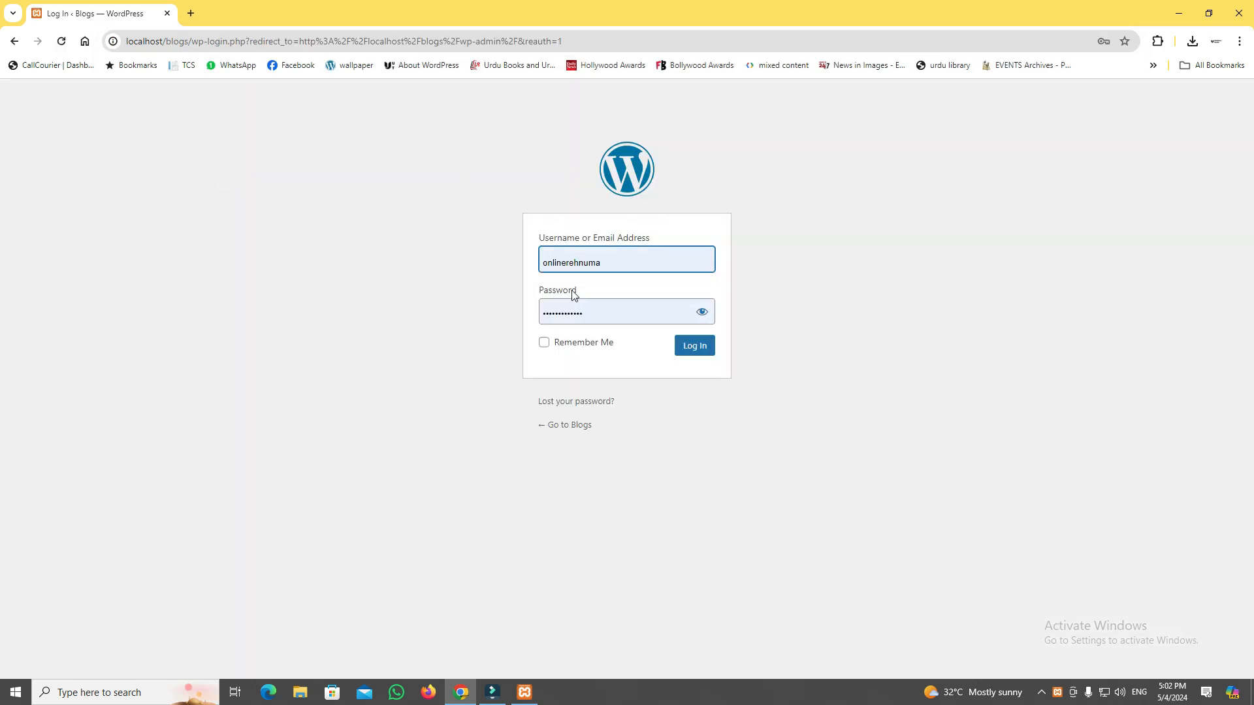
# Log in to the WordPress dashboard as admin with the account password and dismiss the browser's saved-password warning.
pyautogui.doubleClick(579, 261)
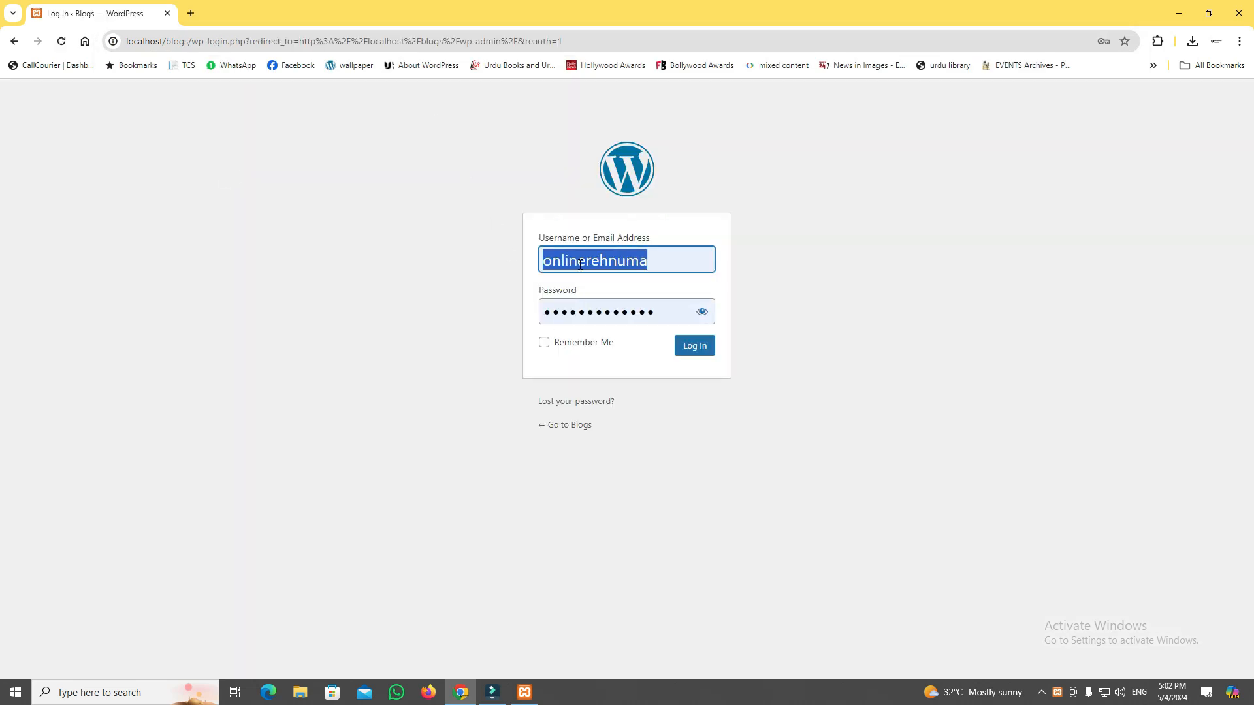
pyautogui.write('admin')
pyautogui.press('Tab')
pyautogui.write('•')
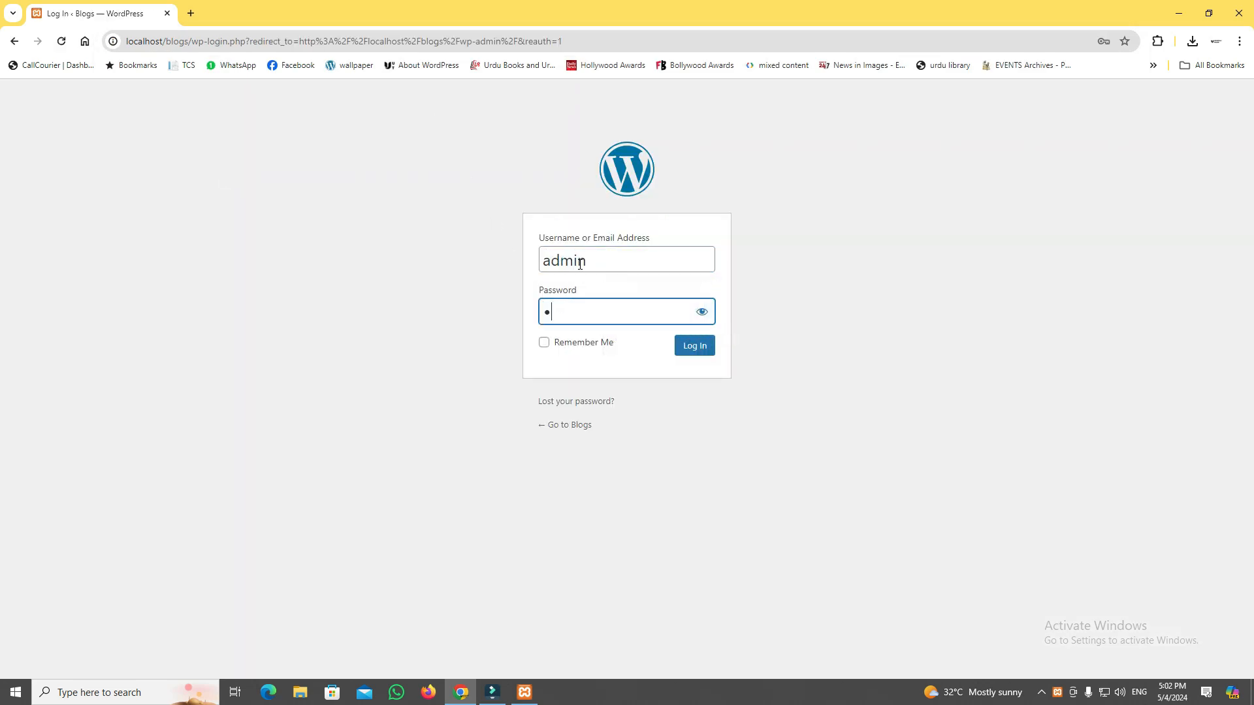
pyautogui.press('Return')
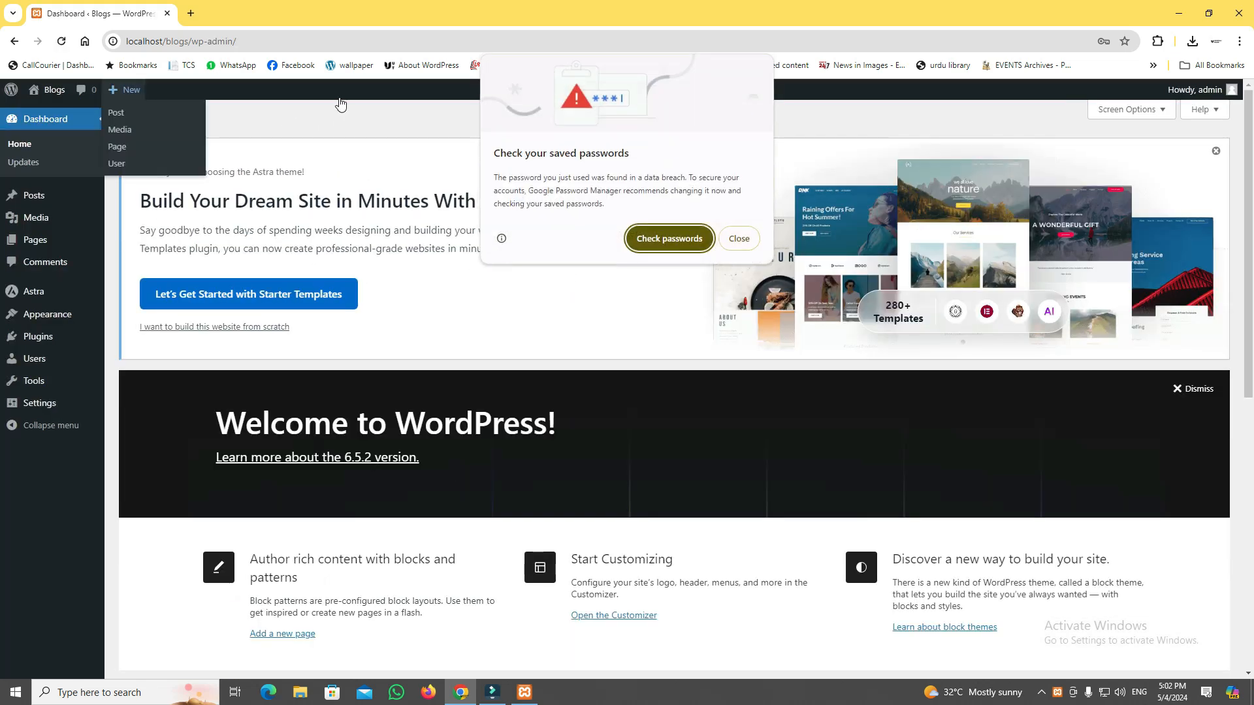
pyautogui.click(739, 238)
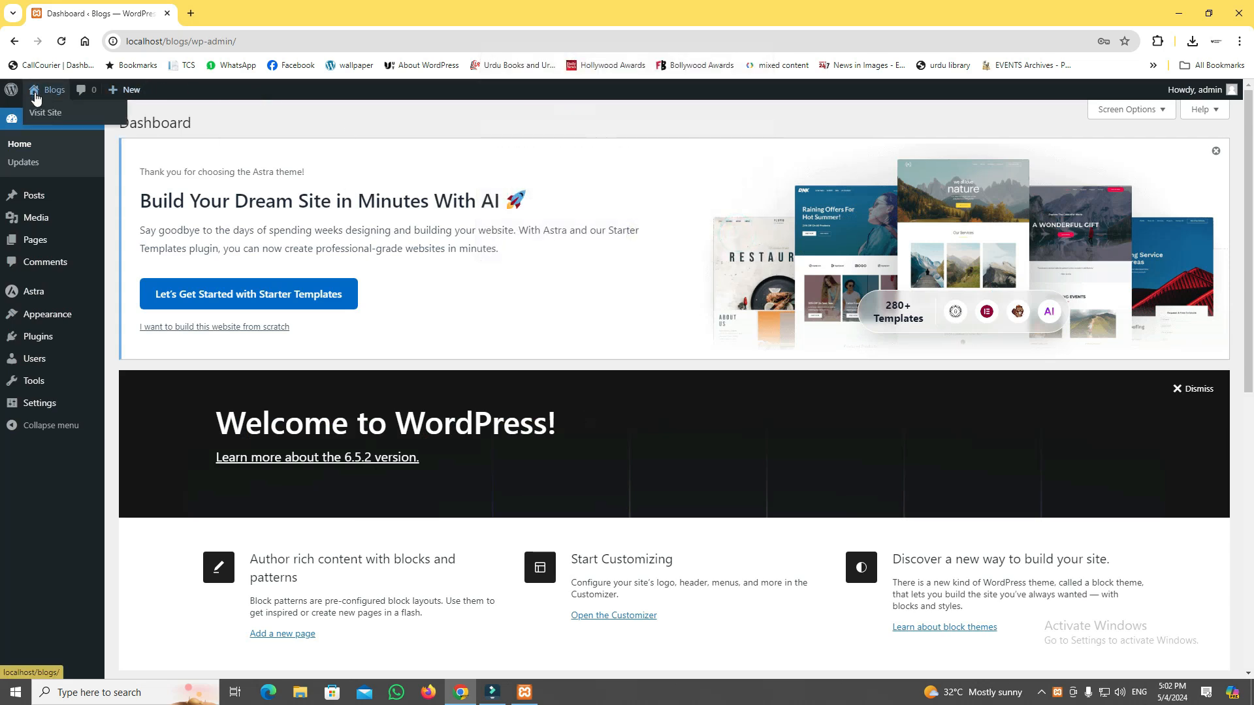
# Open the Blogs site's public homepage in a new browser tab and view it.
pyautogui.rightClick(37, 106)
pyautogui.click(51, 116)
pyautogui.click(207, 17)
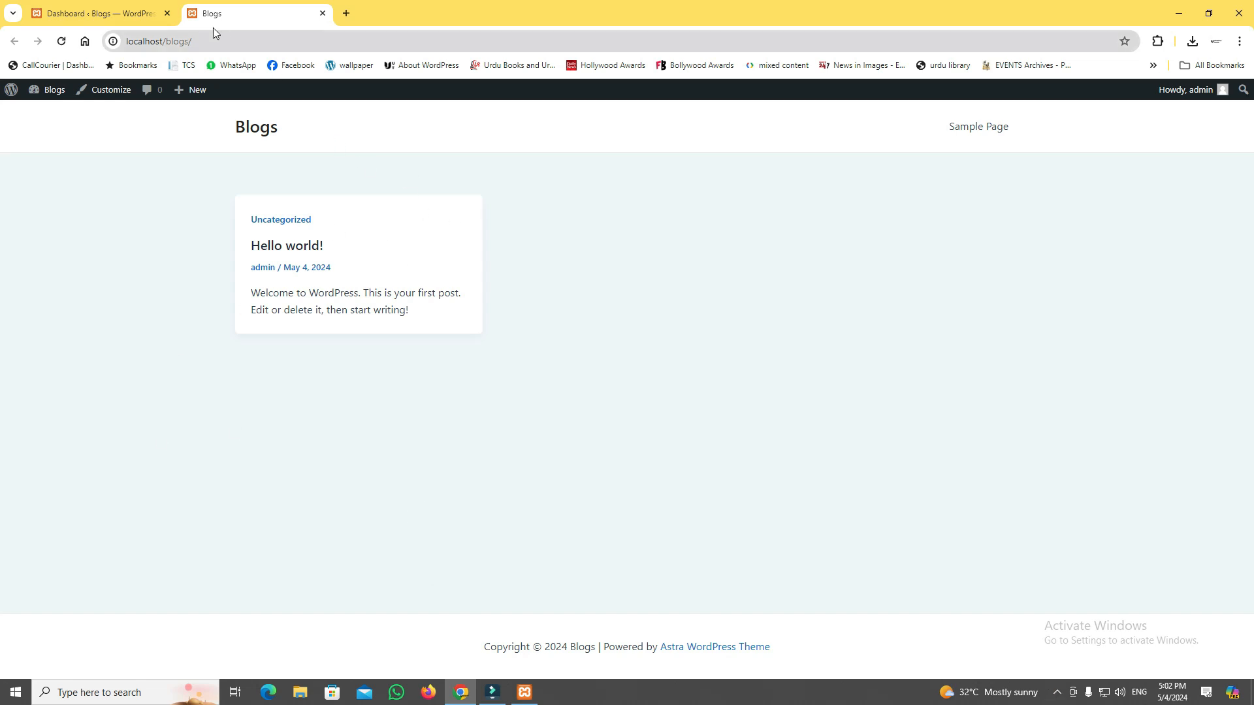
# Open the list of all posts in the dashboard and compare its "Hello world!" entry with the live site's homepage.
pyautogui.click(138, 13)
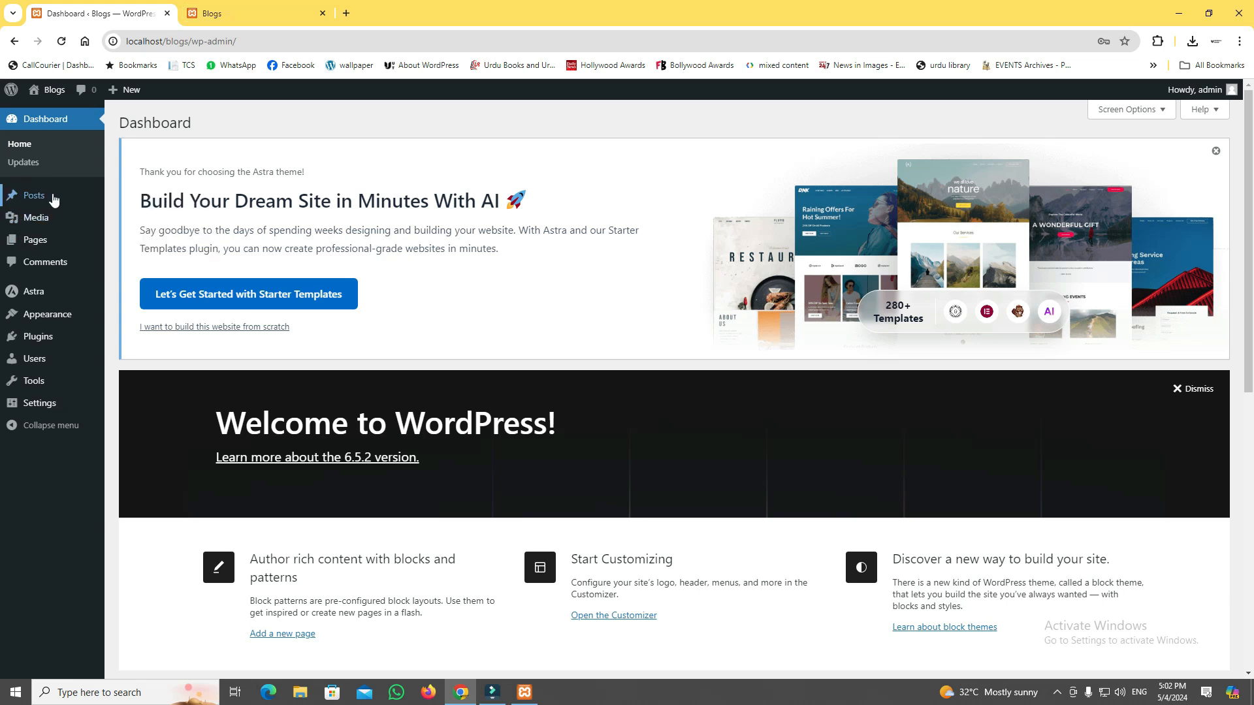
pyautogui.moveTo(42, 196)
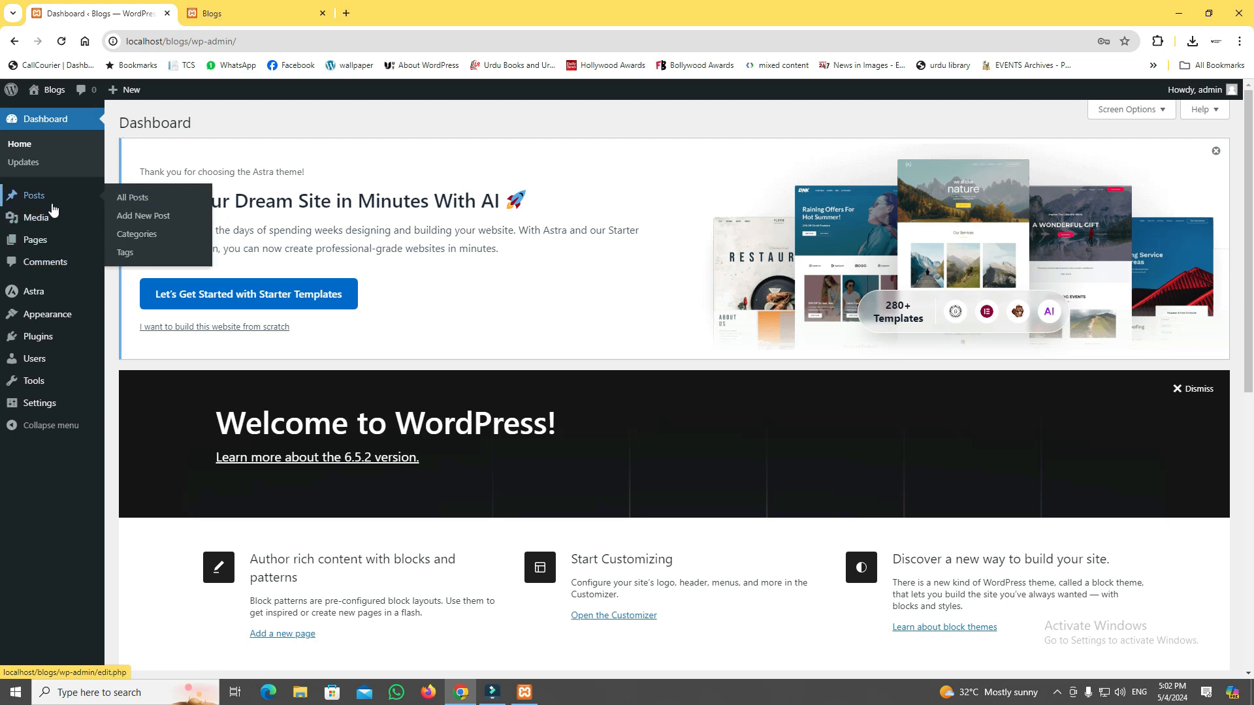
pyautogui.click(133, 199)
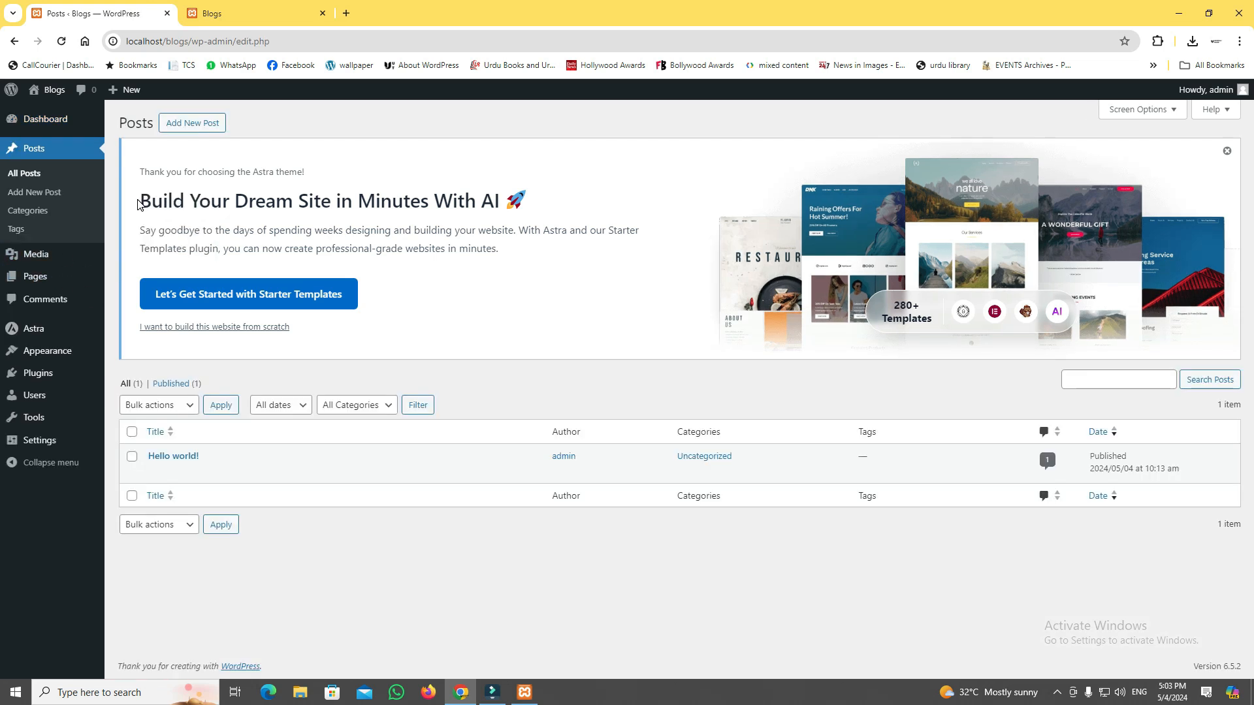
pyautogui.moveTo(187, 459)
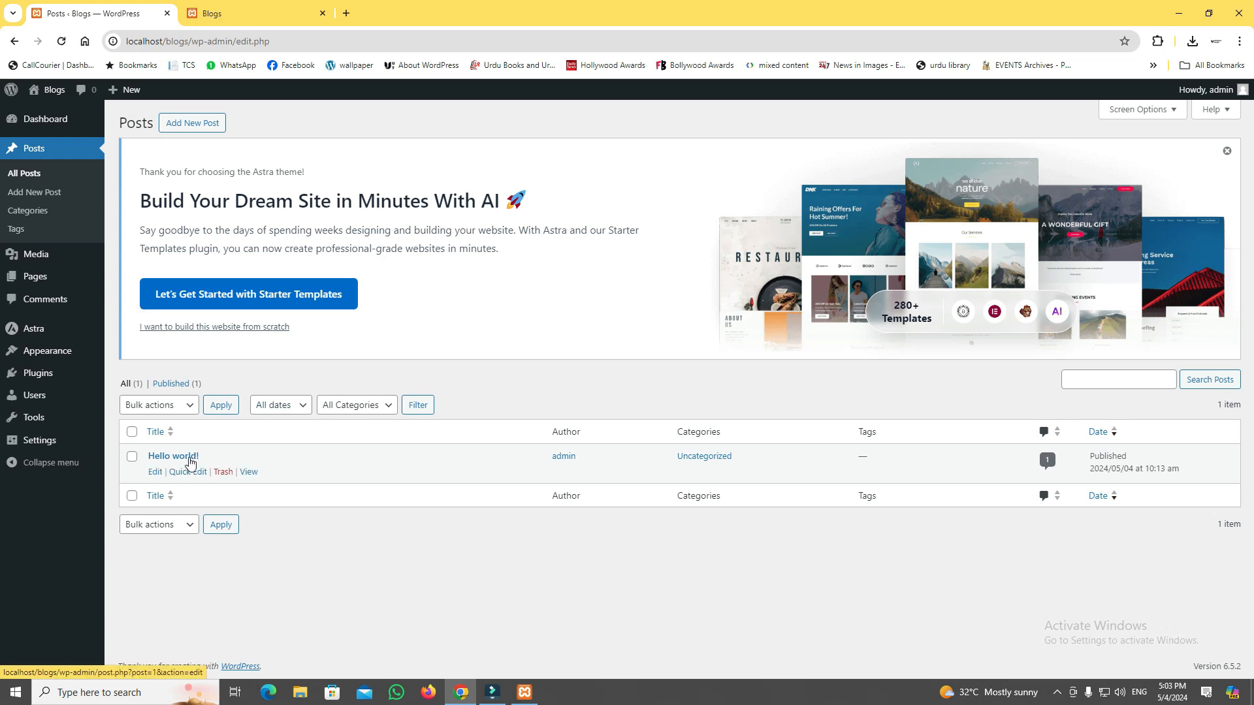
pyautogui.hotkey('ctrl', 'Tab')
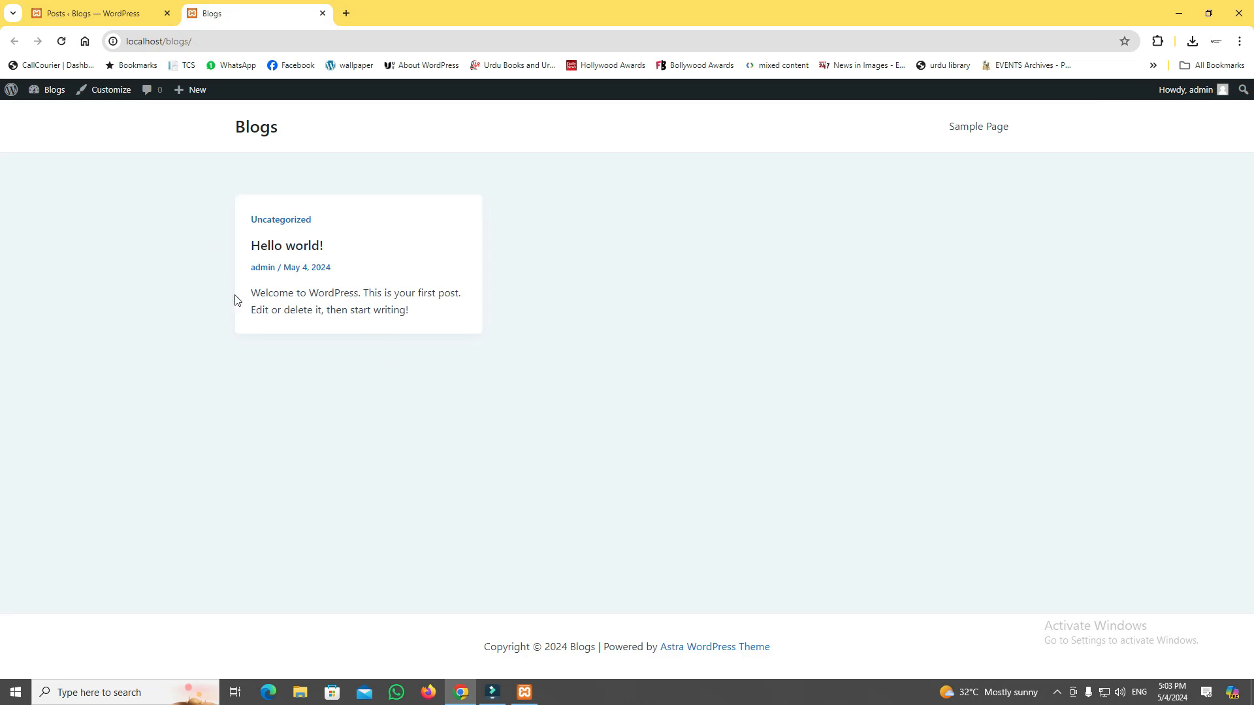
pyautogui.hotkey('ctrl', 'Tab')
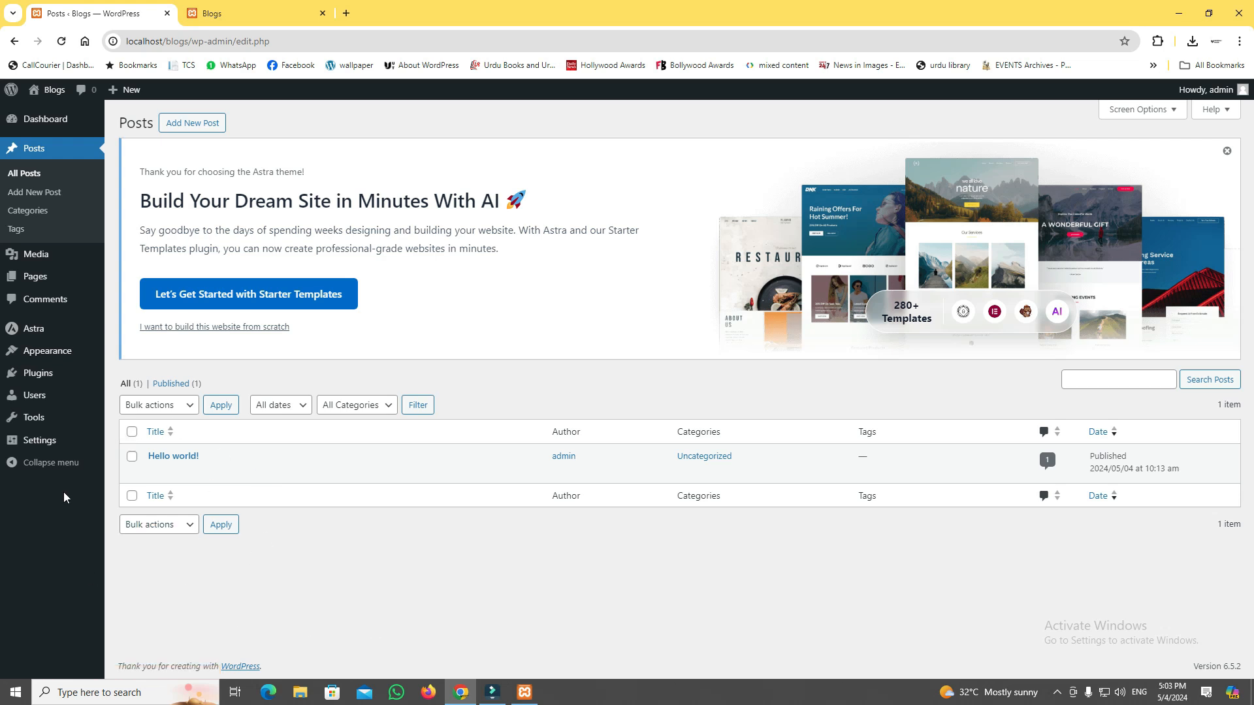
# Move the "Hello world!" post to the trash and delete it permanently, checking the result on the live site.
pyautogui.click(222, 472)
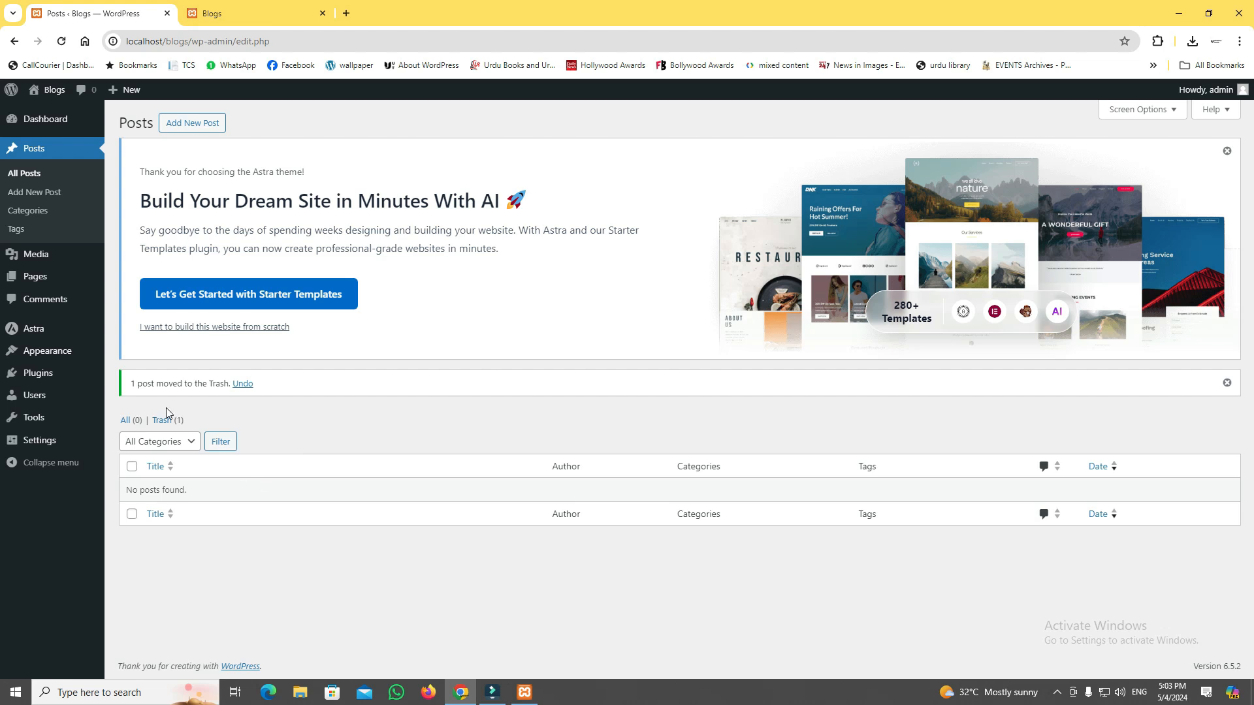
pyautogui.click(162, 419)
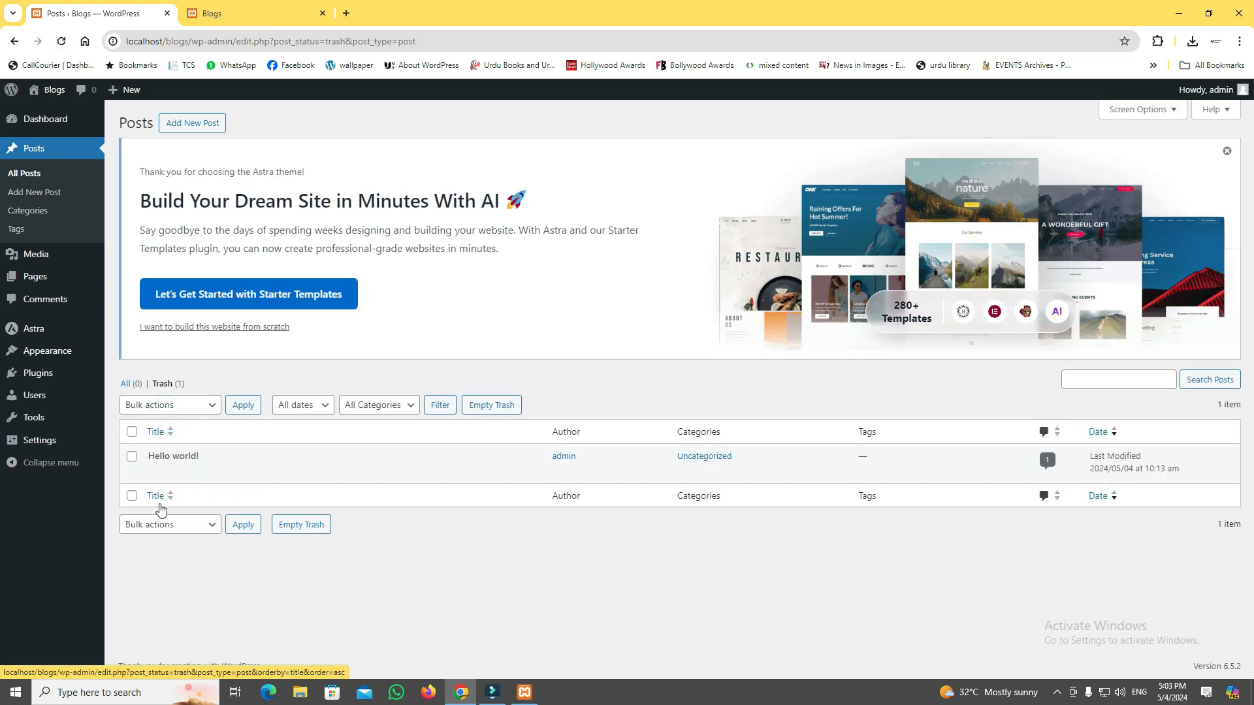
pyautogui.click(209, 474)
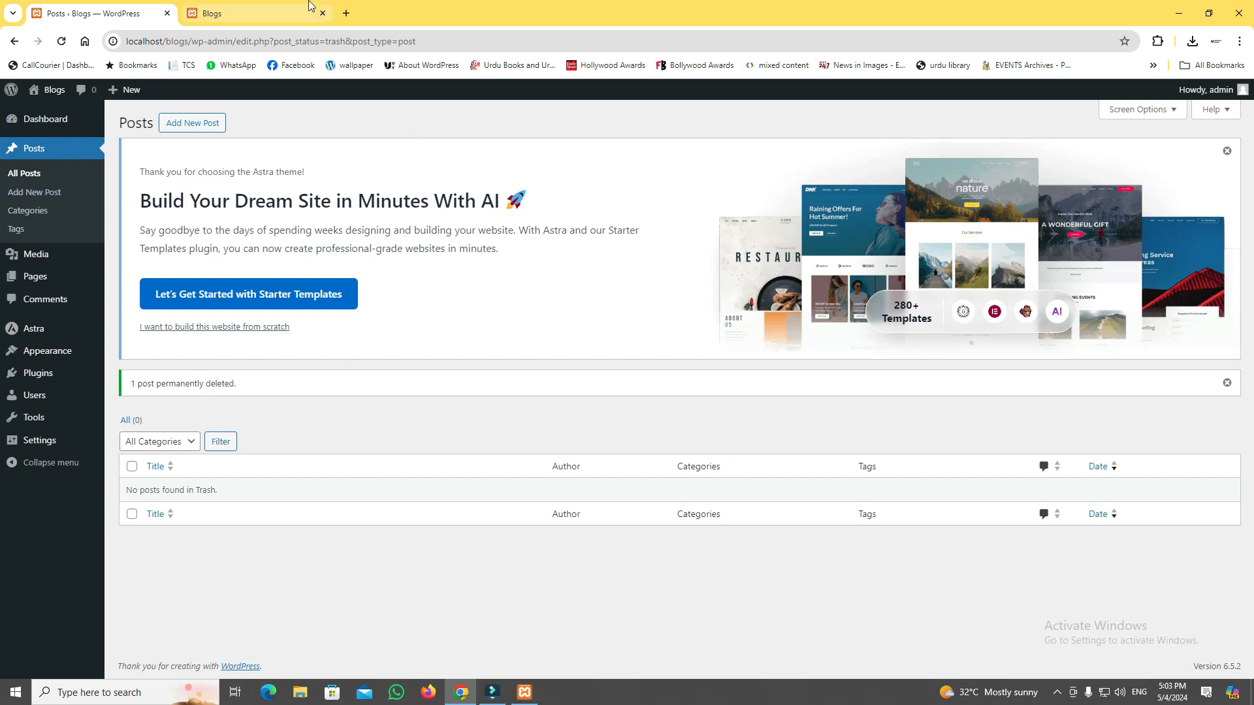
pyautogui.click(287, 6)
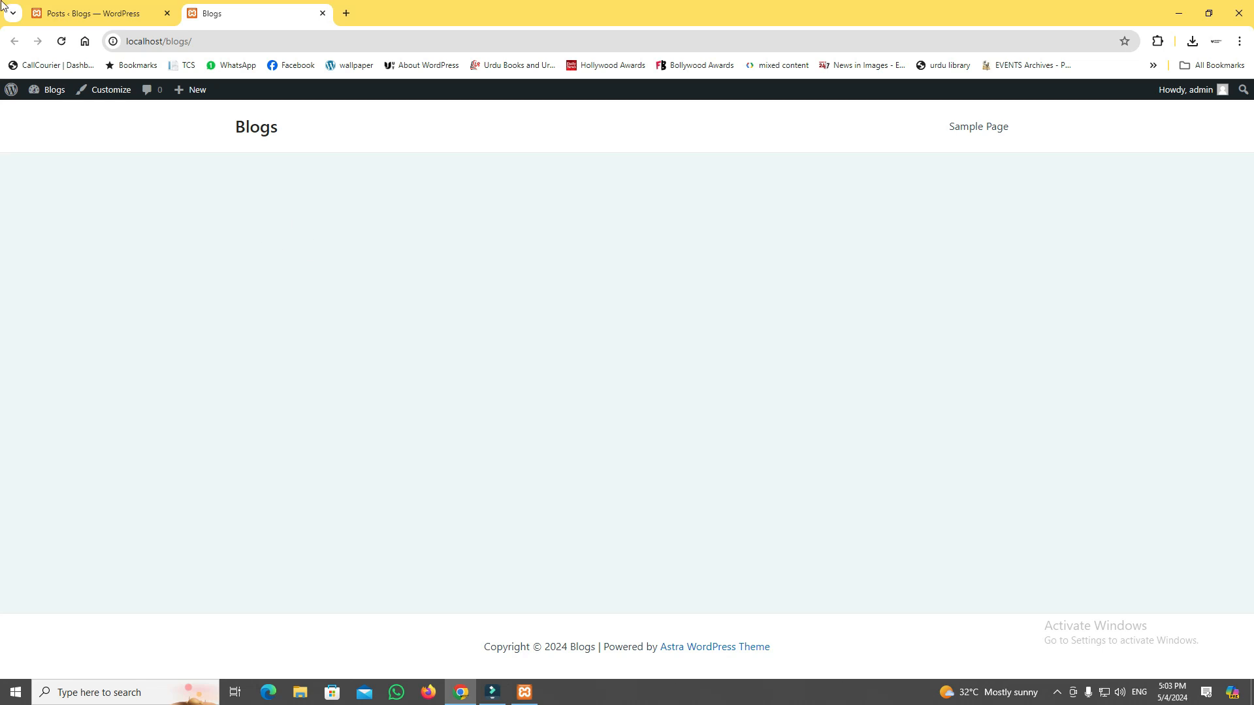
pyautogui.hotkey('ctrl', 'shift', 'Tab')
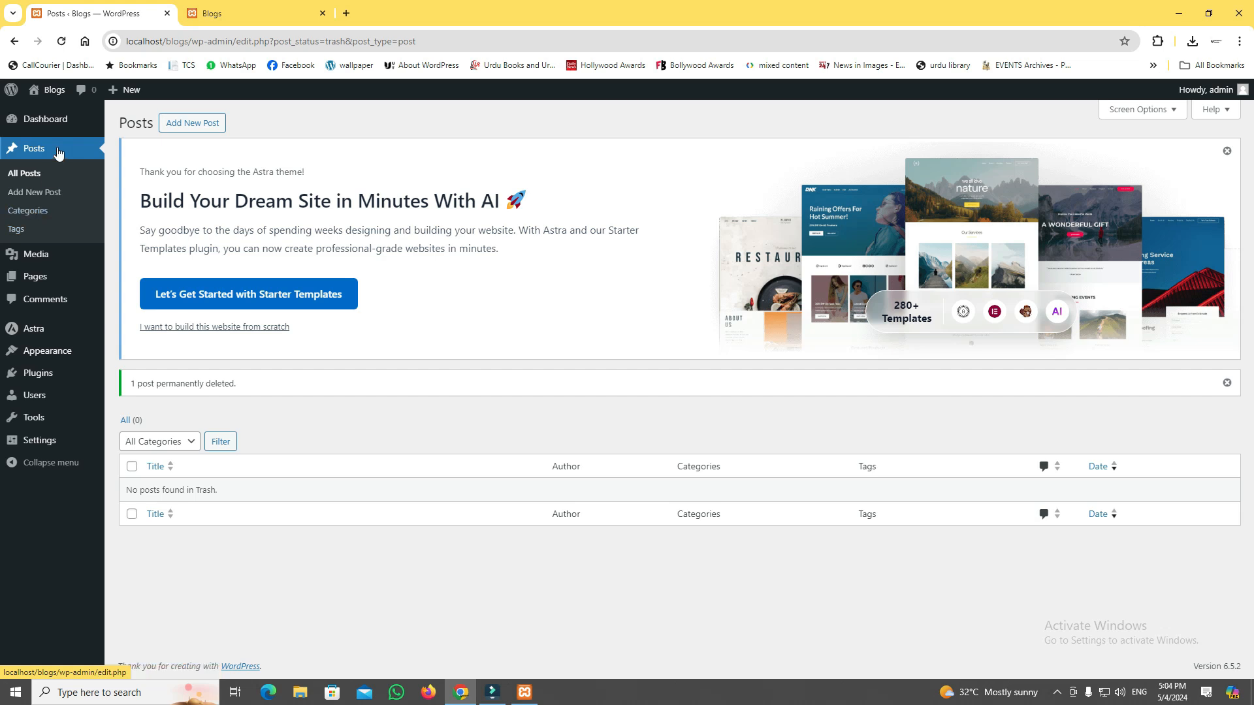
# Add a post category named Development with an empty slug, parent category None and the description "xyz".
pyautogui.click(42, 206)
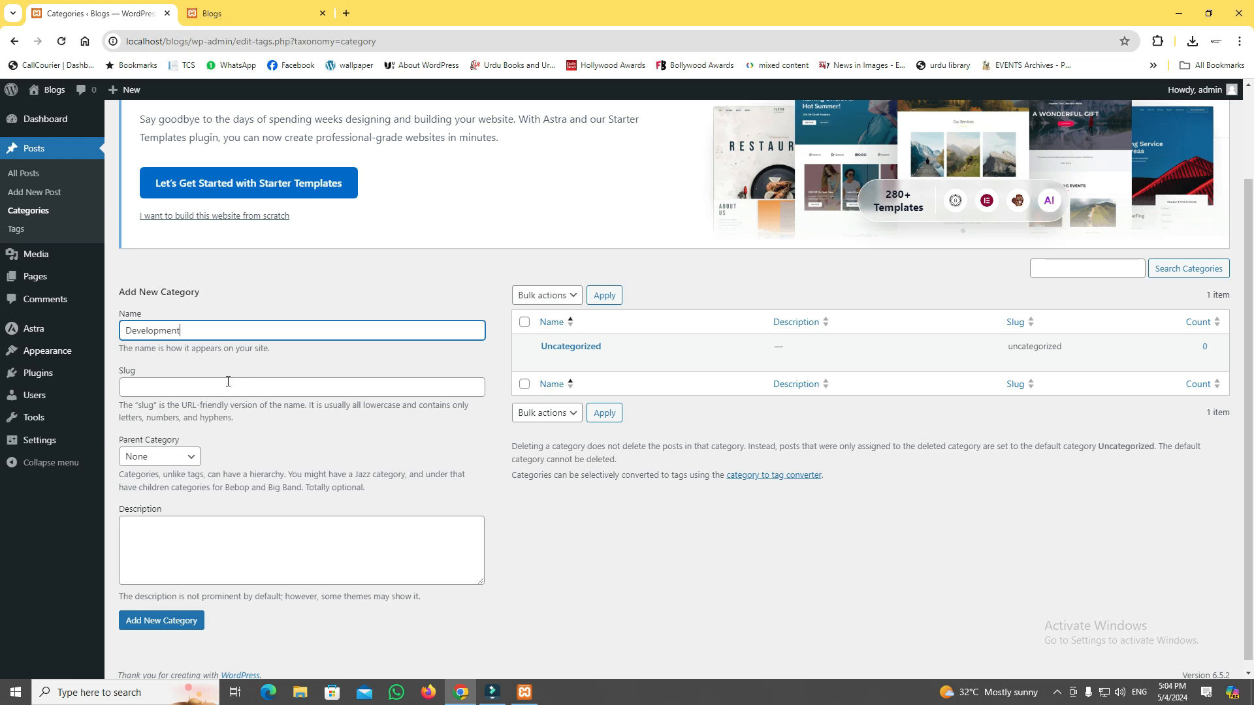
pyautogui.click(228, 382)
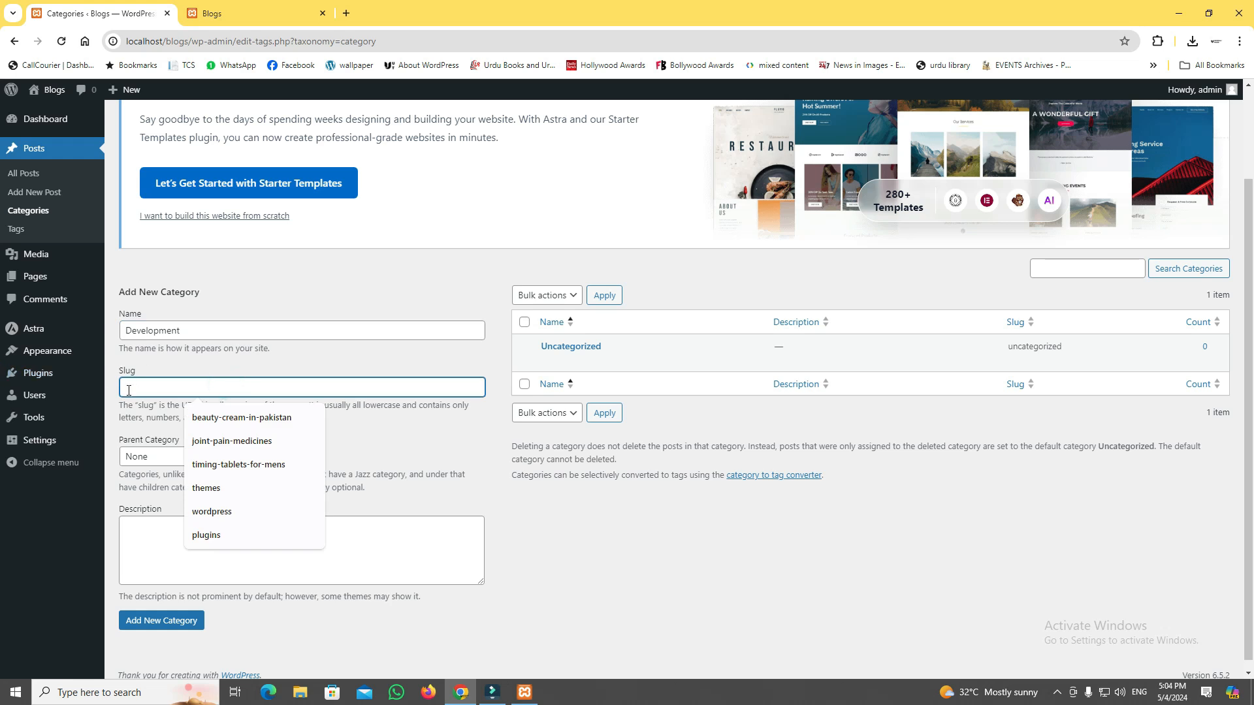
pyautogui.click(126, 416)
pyautogui.click(162, 456)
pyautogui.click(141, 473)
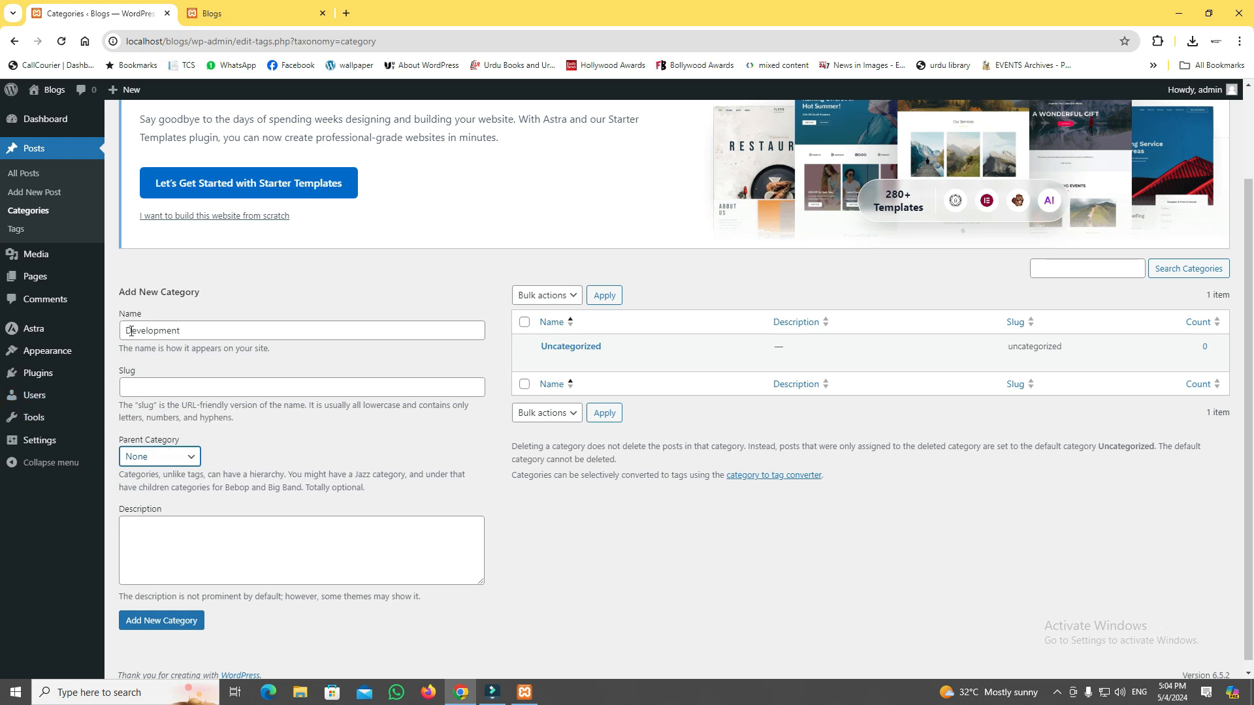
pyautogui.click(217, 551)
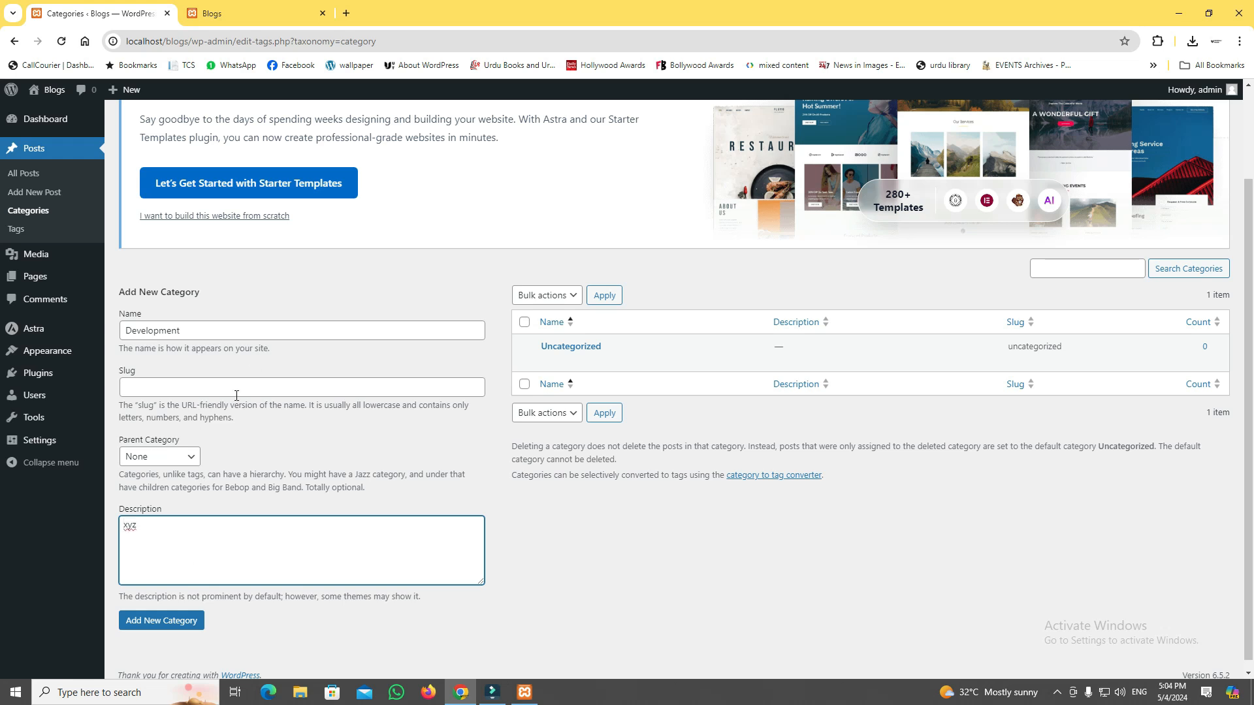
pyautogui.click(147, 533)
pyautogui.click(137, 537)
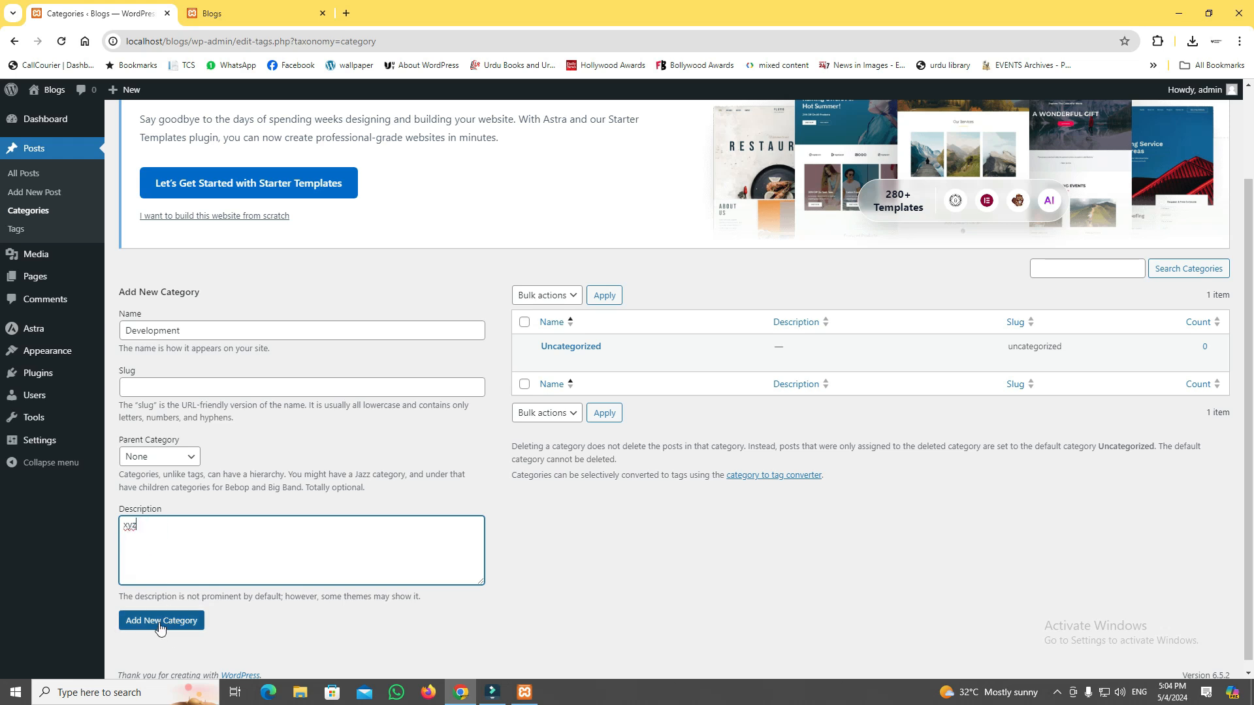
pyautogui.click(160, 625)
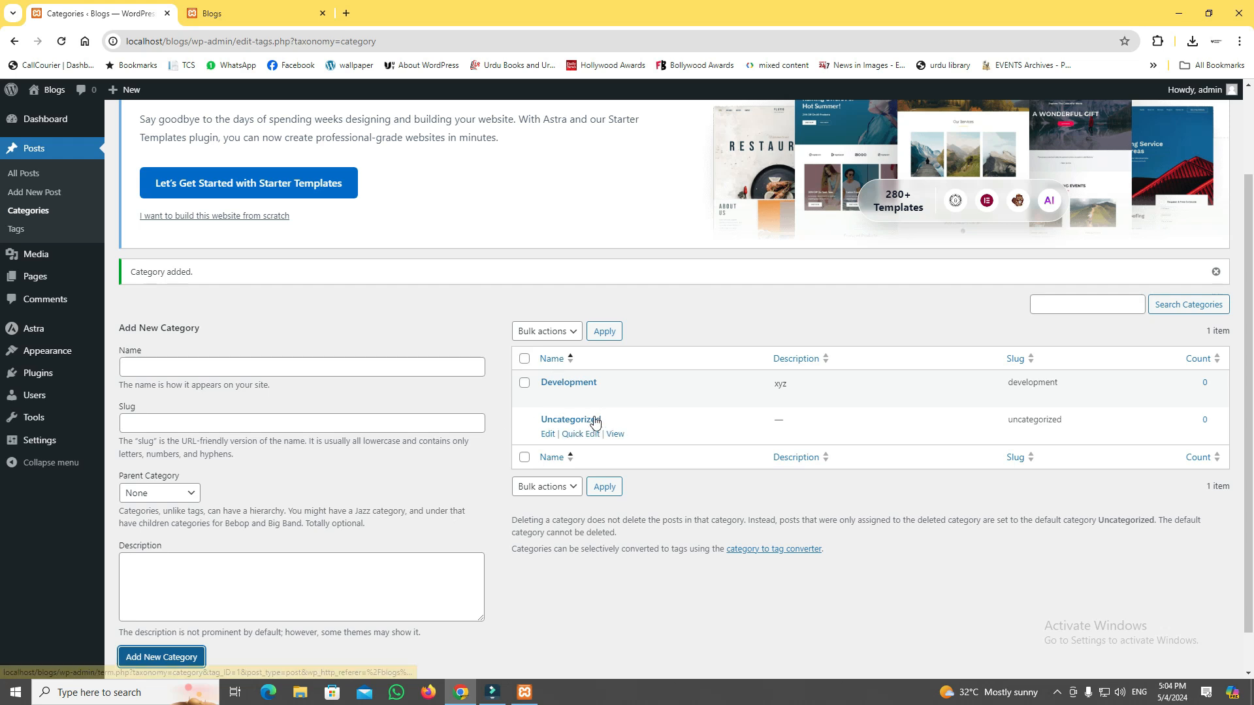
# Add a category named JavaScript with Development as its parent category, leaving the slug and description empty.
pyautogui.click(327, 366)
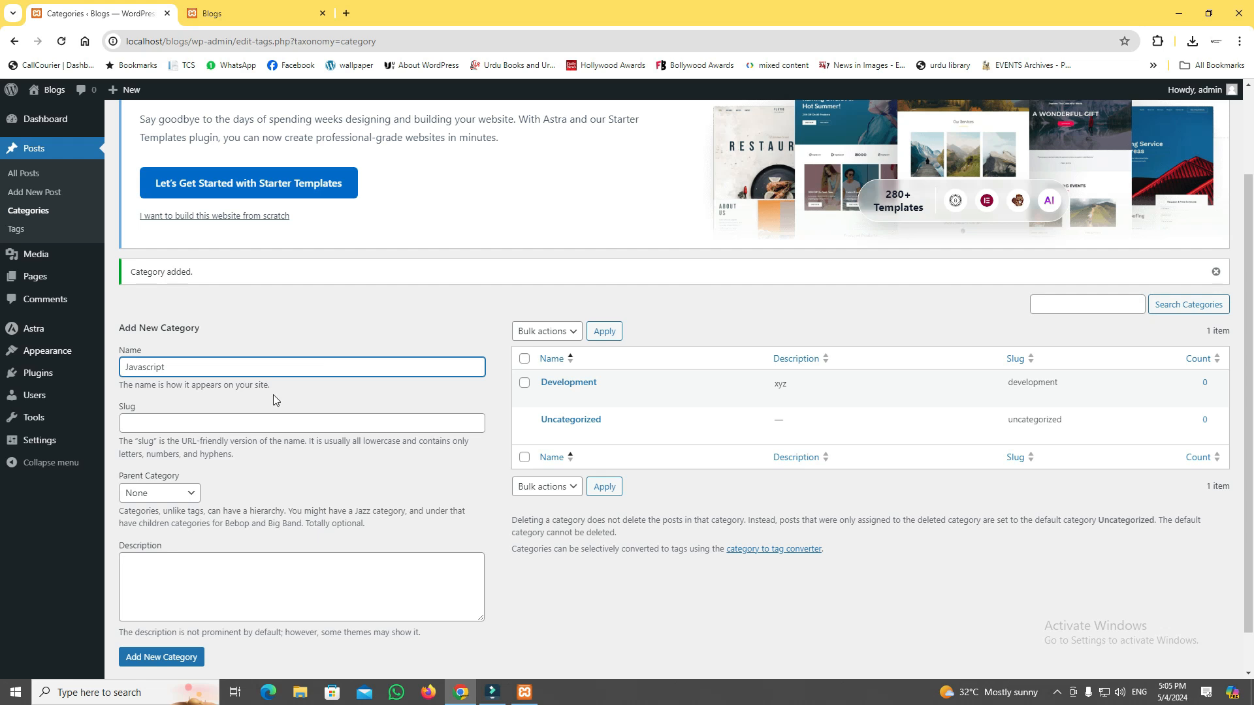
pyautogui.click(149, 367)
pyautogui.press('BackSpace')
pyautogui.write('S')
pyautogui.click(209, 367)
pyautogui.click(199, 421)
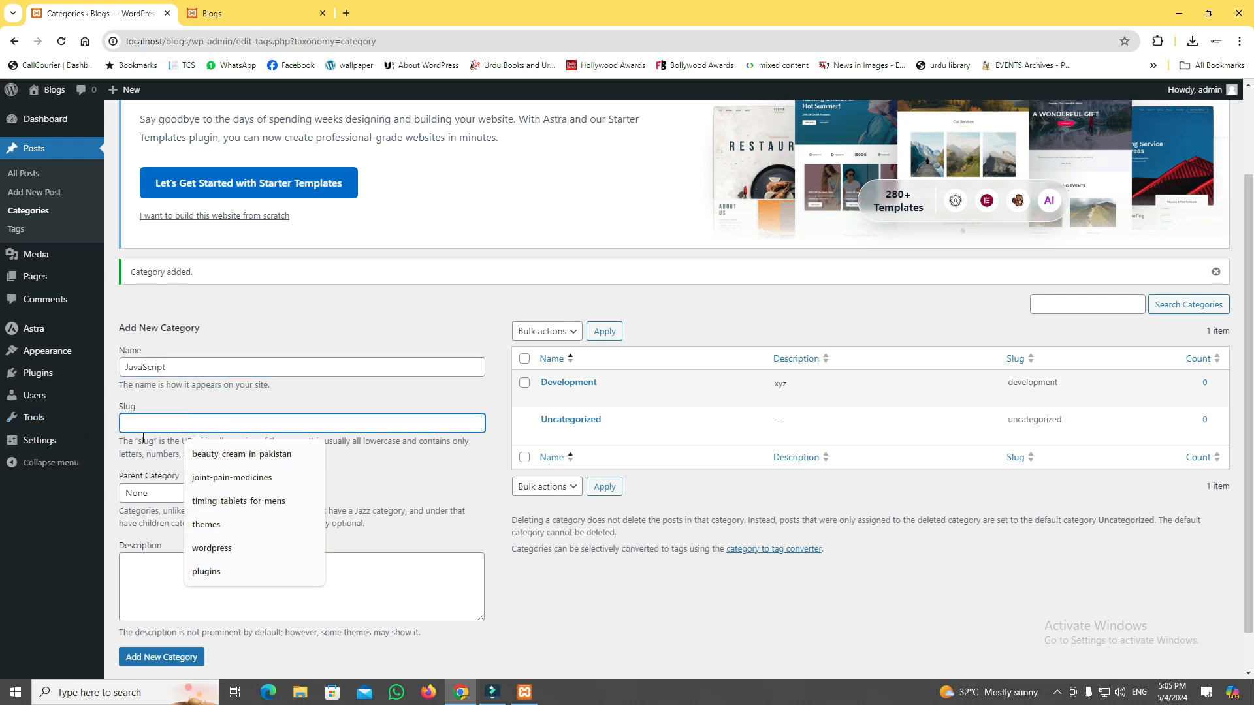
pyautogui.click(145, 466)
pyautogui.click(156, 493)
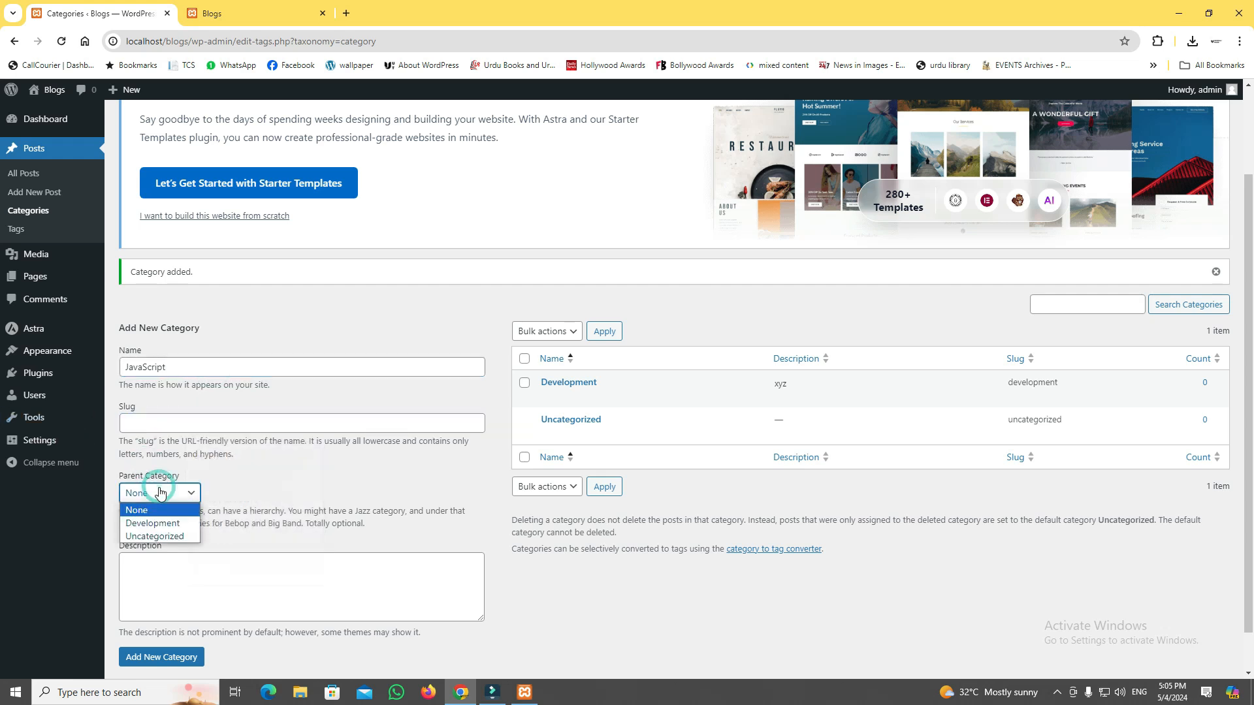
pyautogui.click(162, 525)
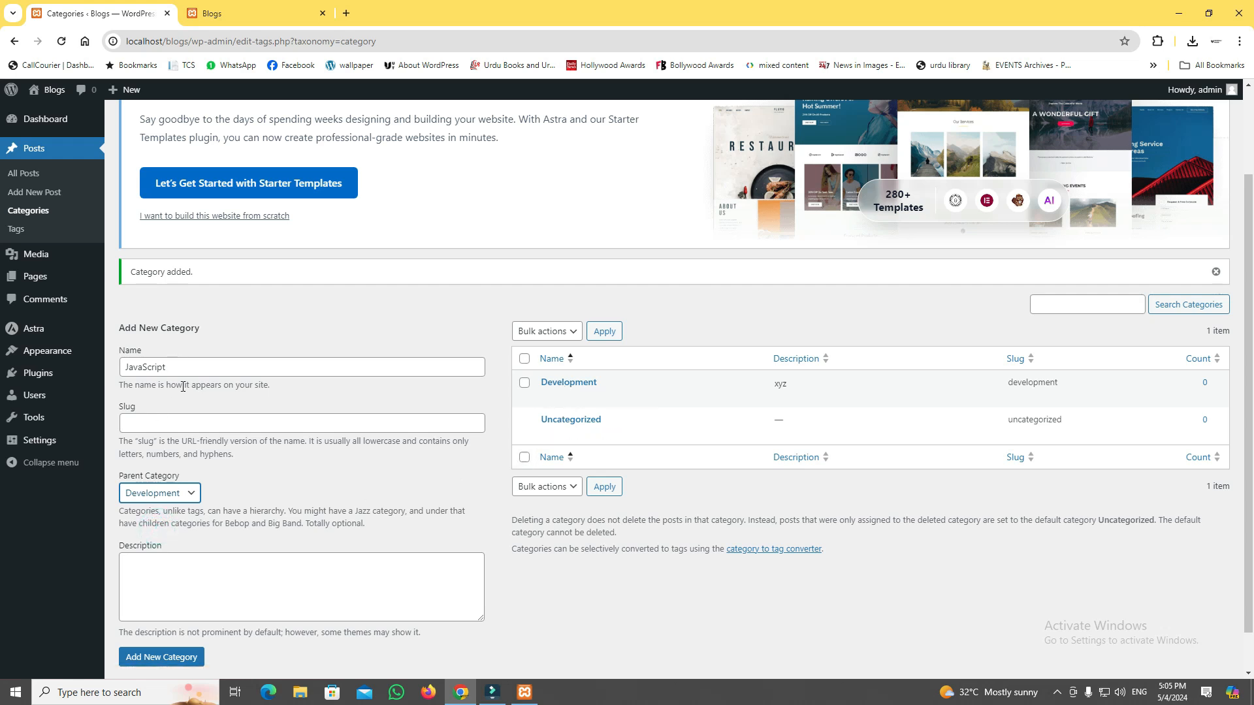
pyautogui.click(151, 657)
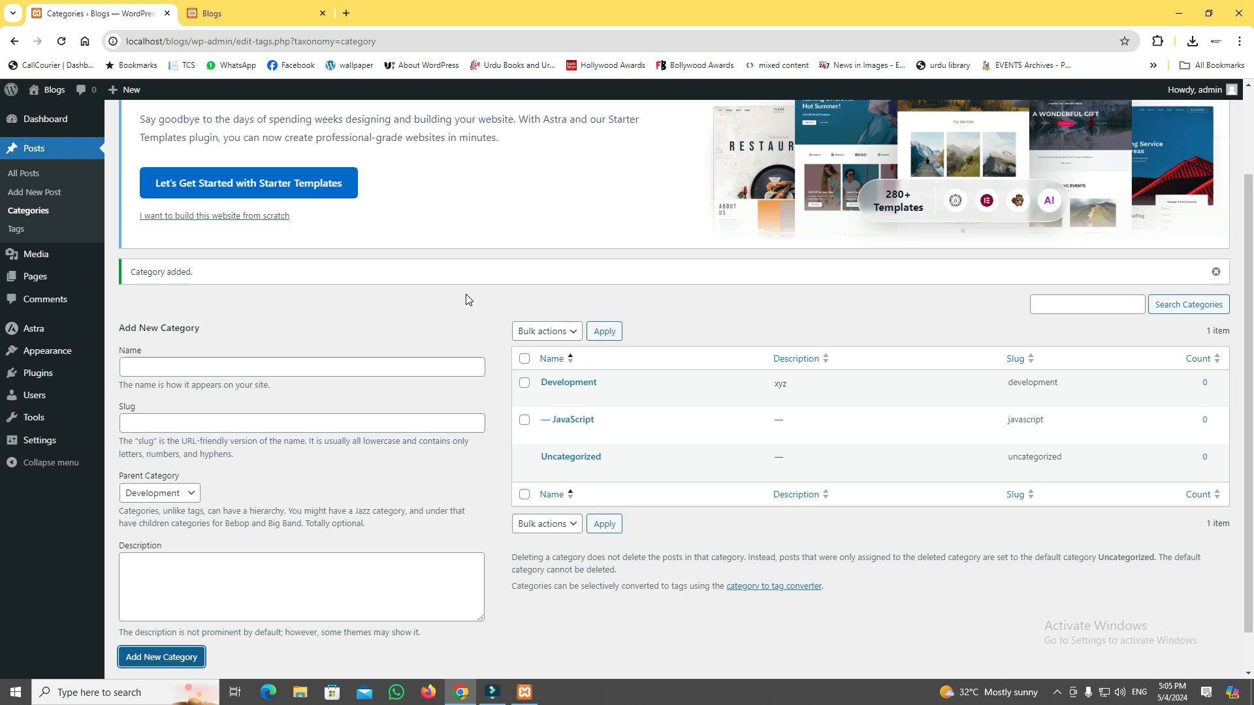
# Start a new post and go through the block editor's welcome guide to its end.
pyautogui.click(16, 196)
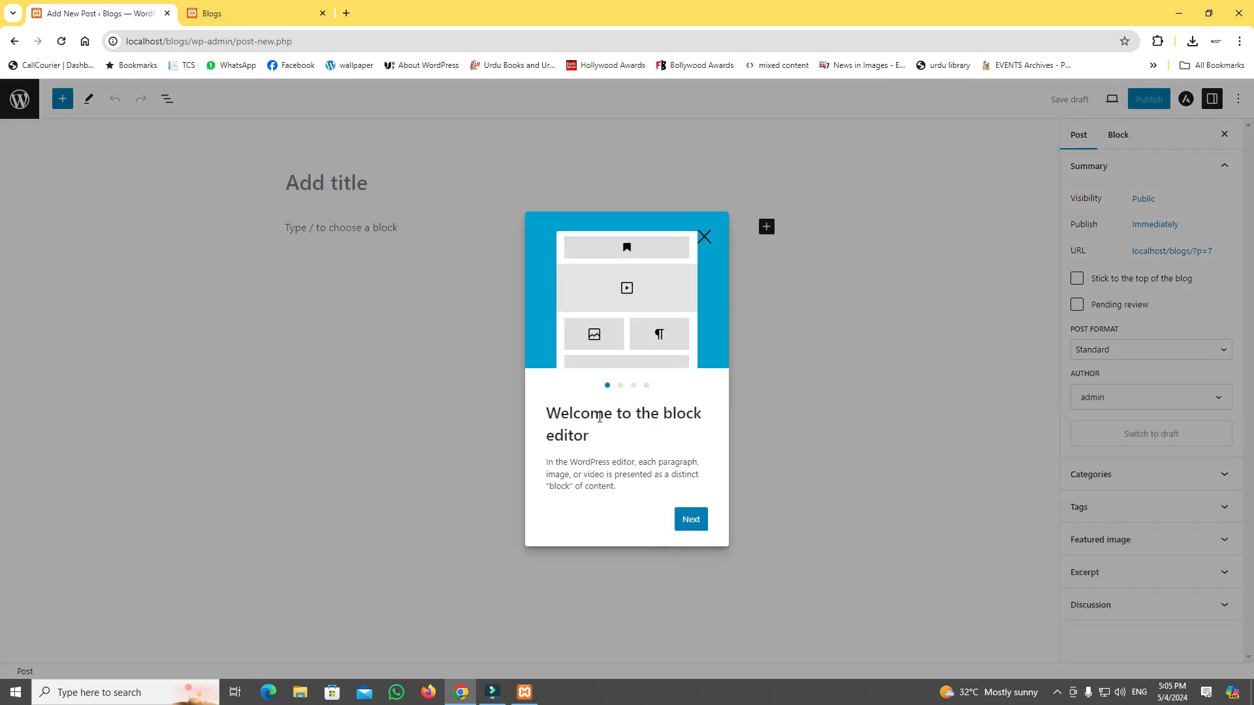
pyautogui.click(683, 517)
pyautogui.click(691, 531)
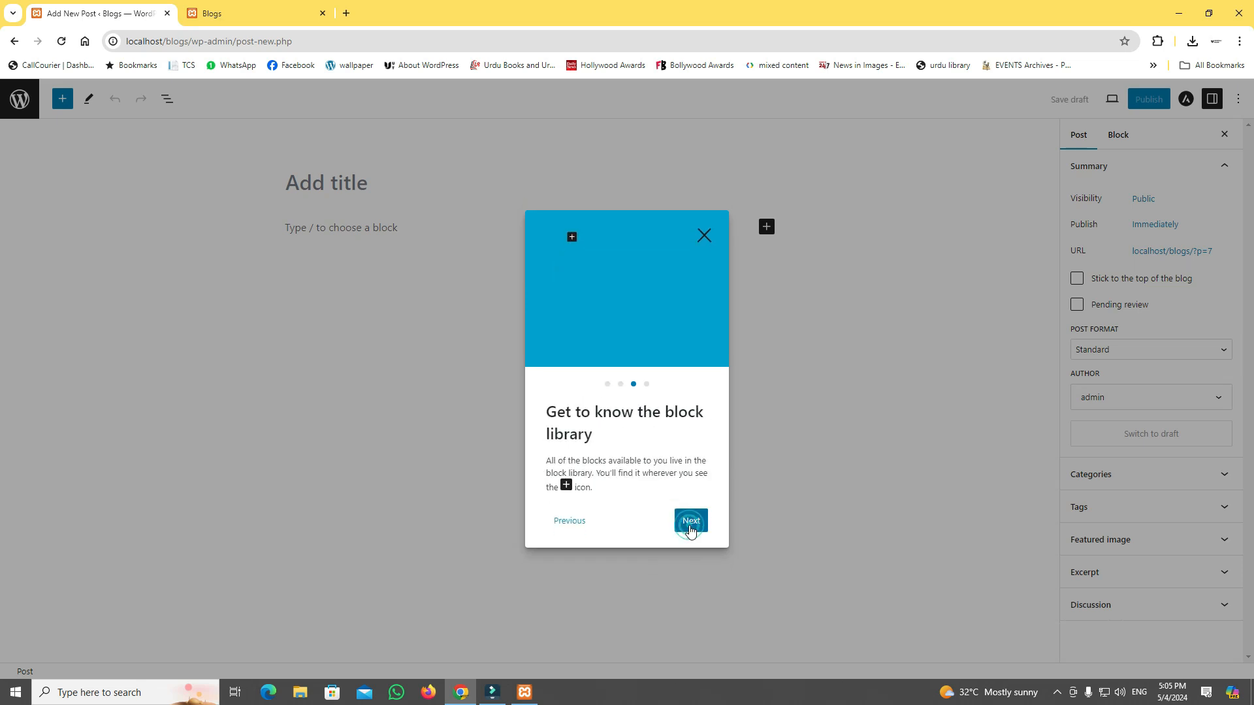
pyautogui.click(690, 531)
pyautogui.click(690, 531)
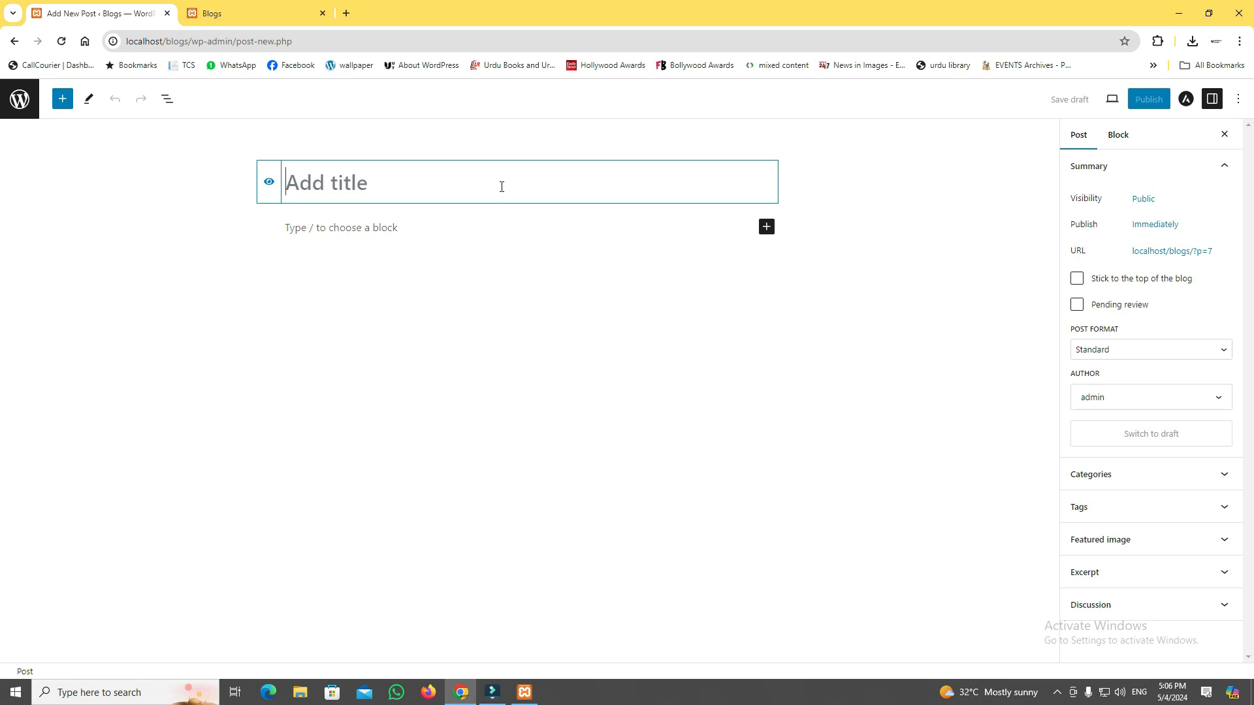
# Move the title "Unveiling the Power of JavaScript: From Scripting Language to Web Dominator" from java post.txt into the post title, and select the empty paragraph.
pyautogui.click(1180, 10)
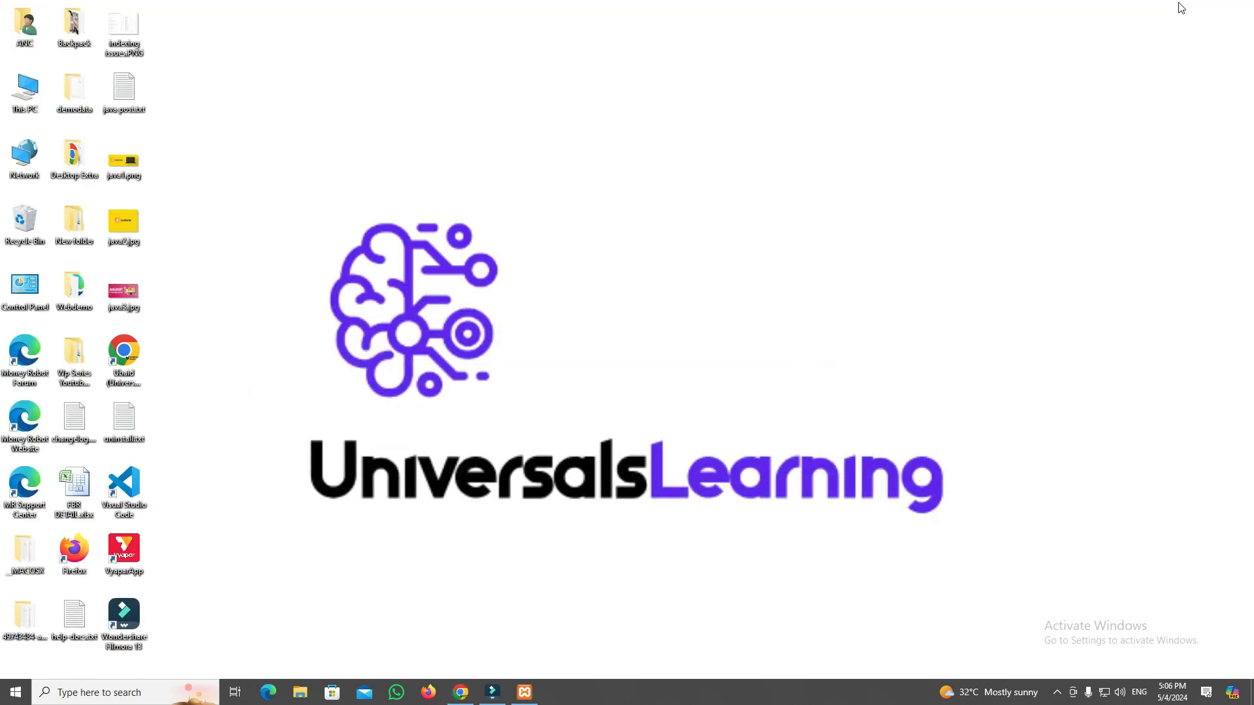
pyautogui.doubleClick(138, 97)
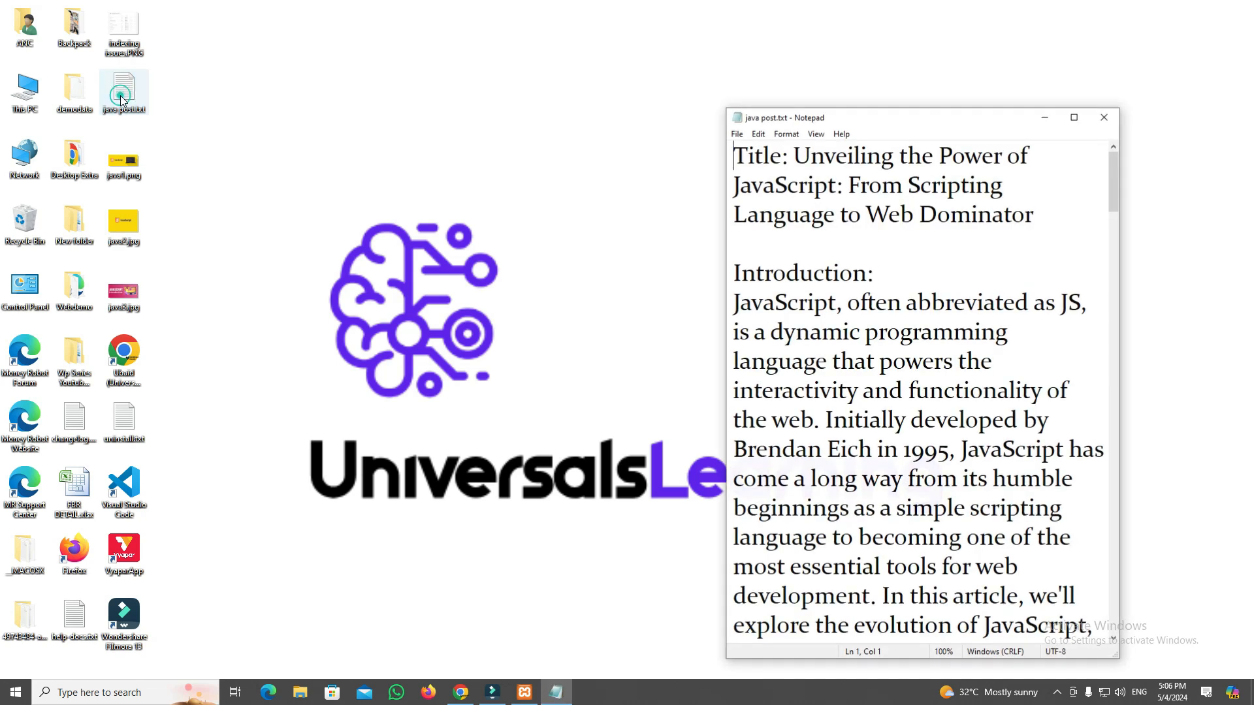
pyautogui.moveTo(800, 154); pyautogui.dragTo(1039, 205)
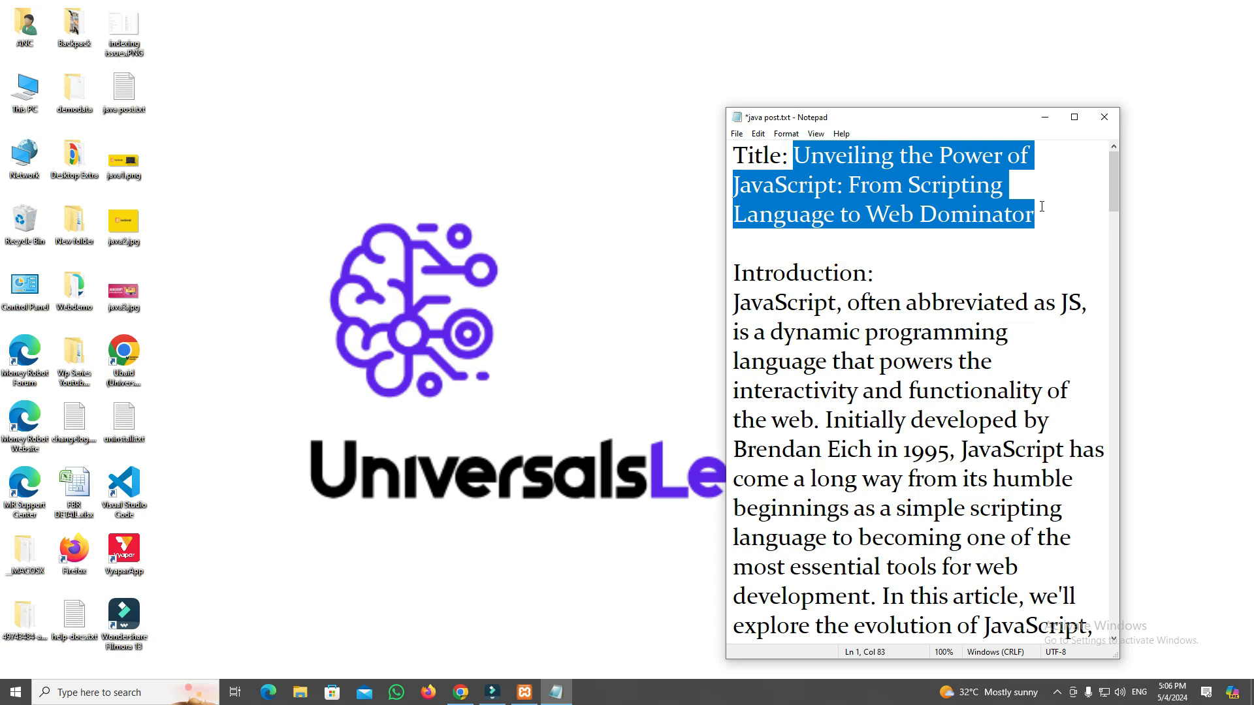
pyautogui.hotkey('ctrl', 'x')
pyautogui.hotkey('alt', 'Tab')
pyautogui.click(759, 198)
pyautogui.hotkey('ctrl', 'v')
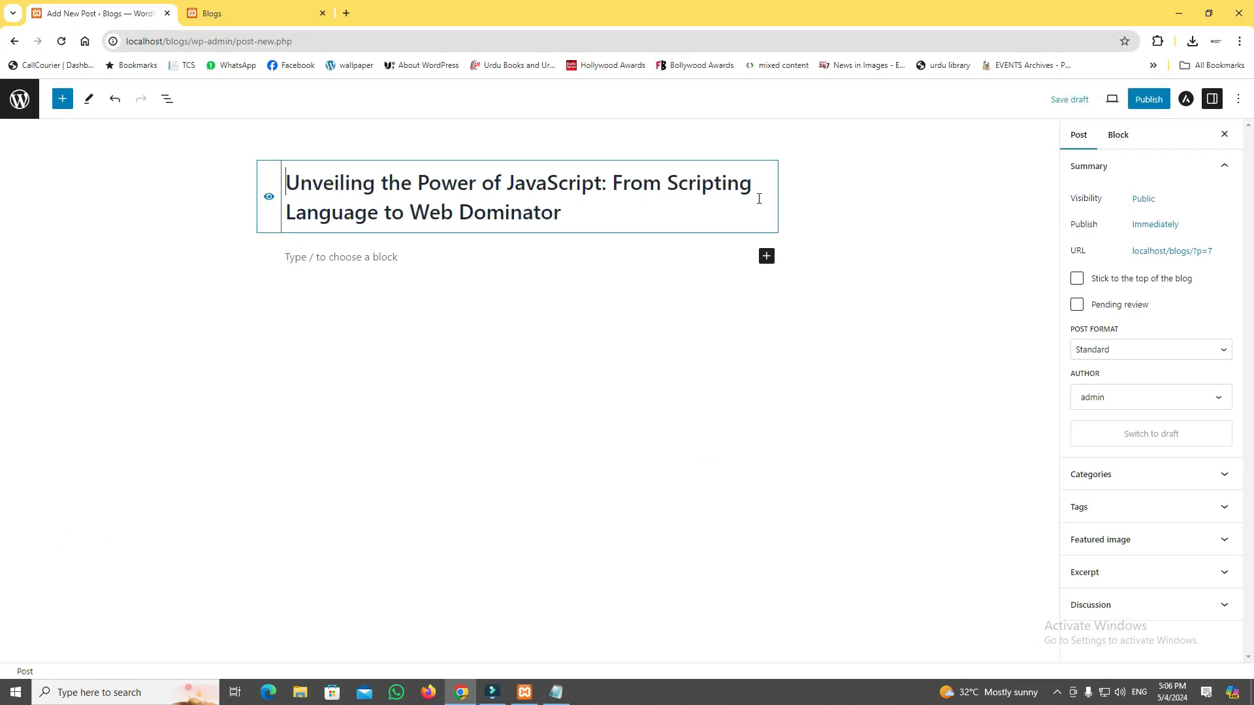
pyautogui.click(361, 259)
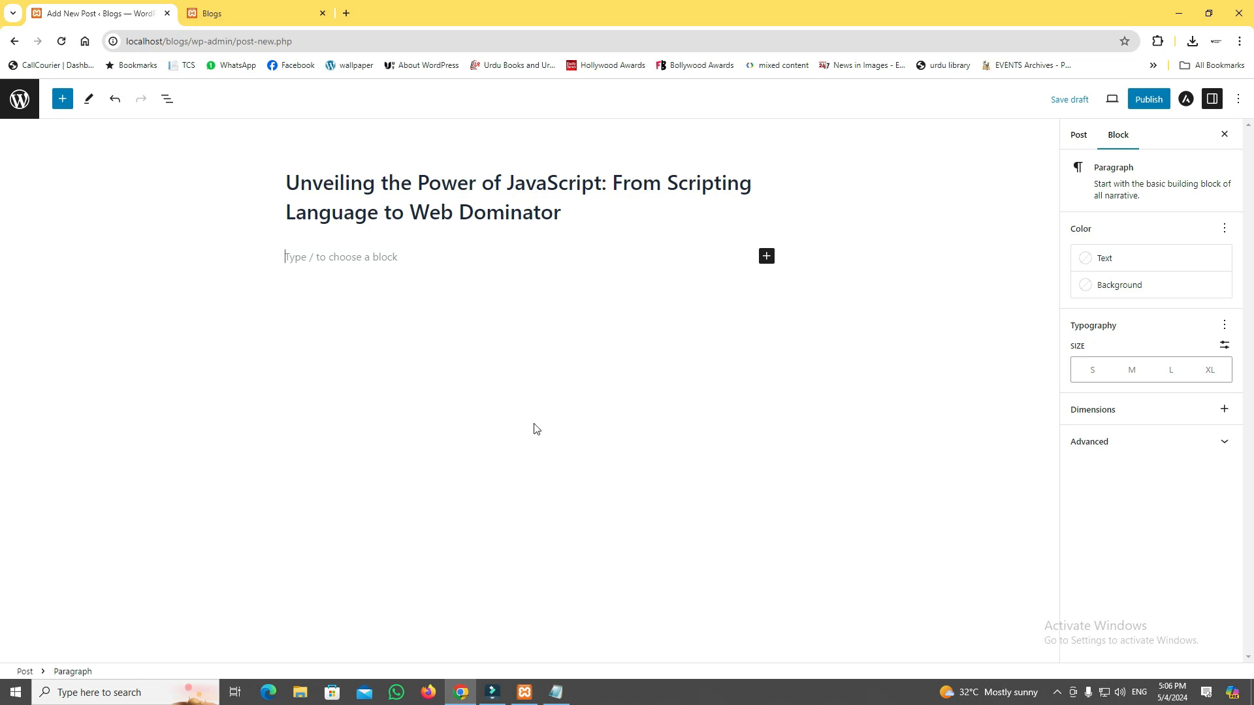
# Browse the full block library for the block types available to the post, then close it.
pyautogui.click(767, 259)
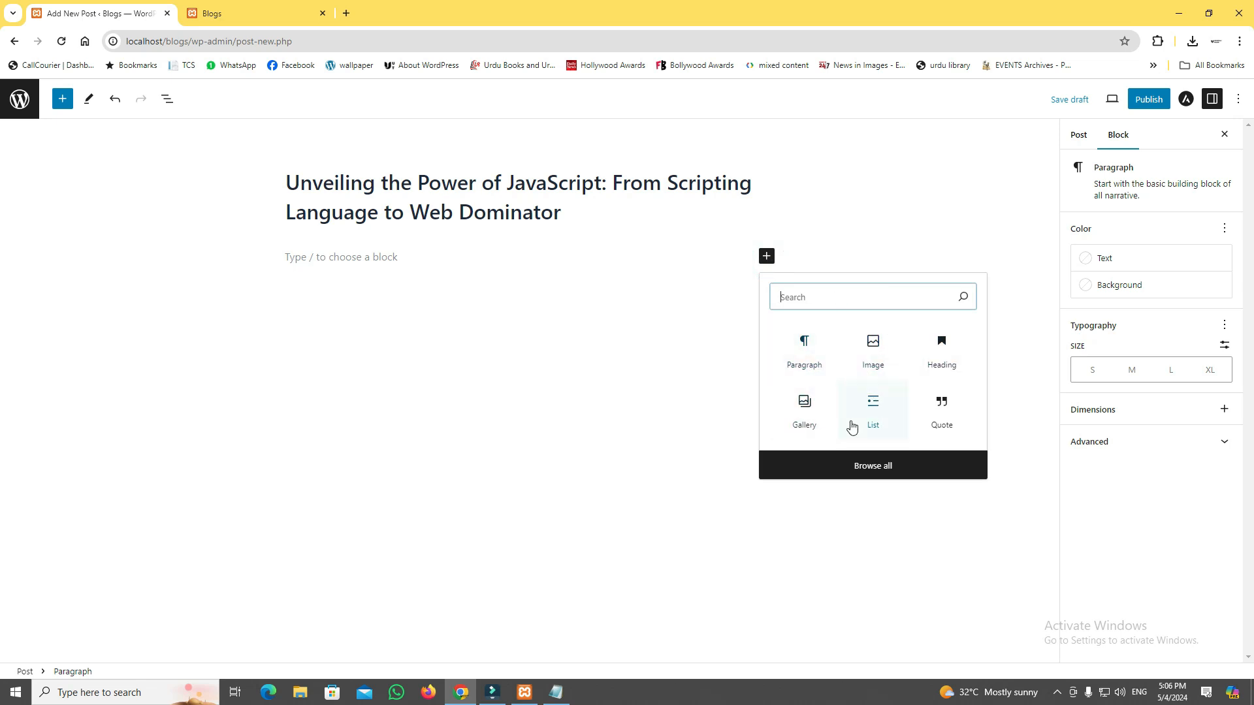
pyautogui.click(866, 465)
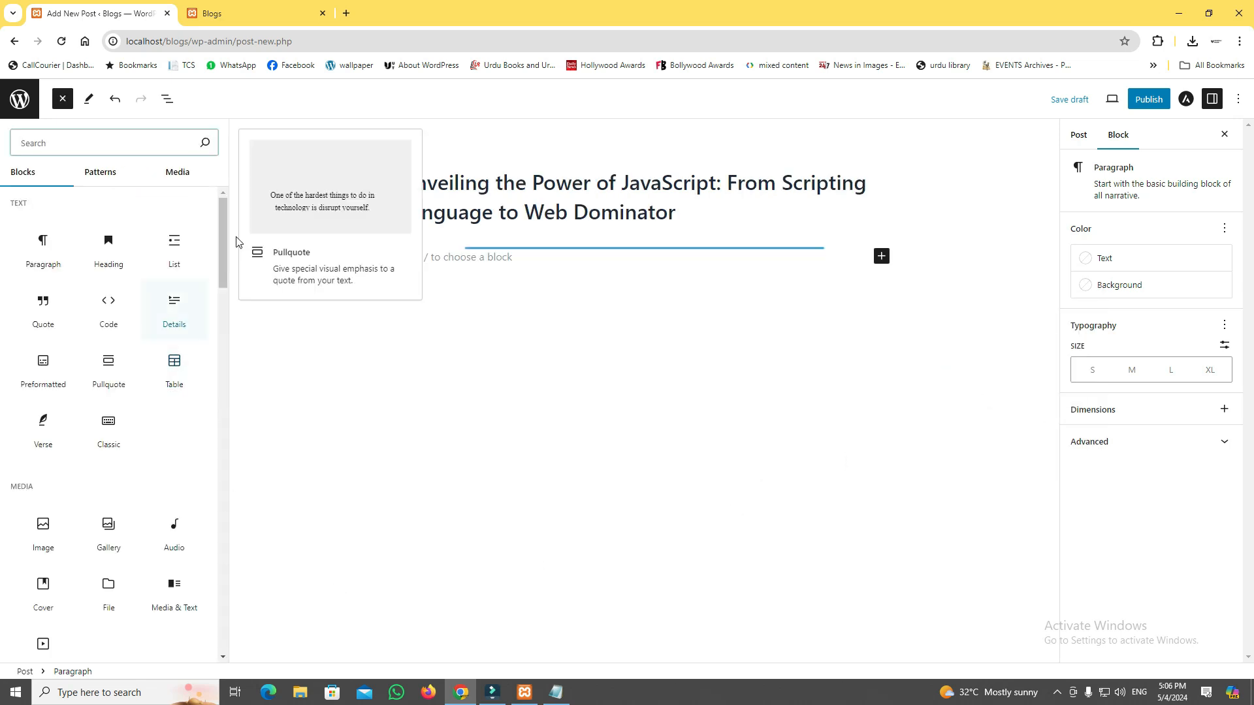
pyautogui.moveTo(227, 227); pyautogui.dragTo(205, 190)
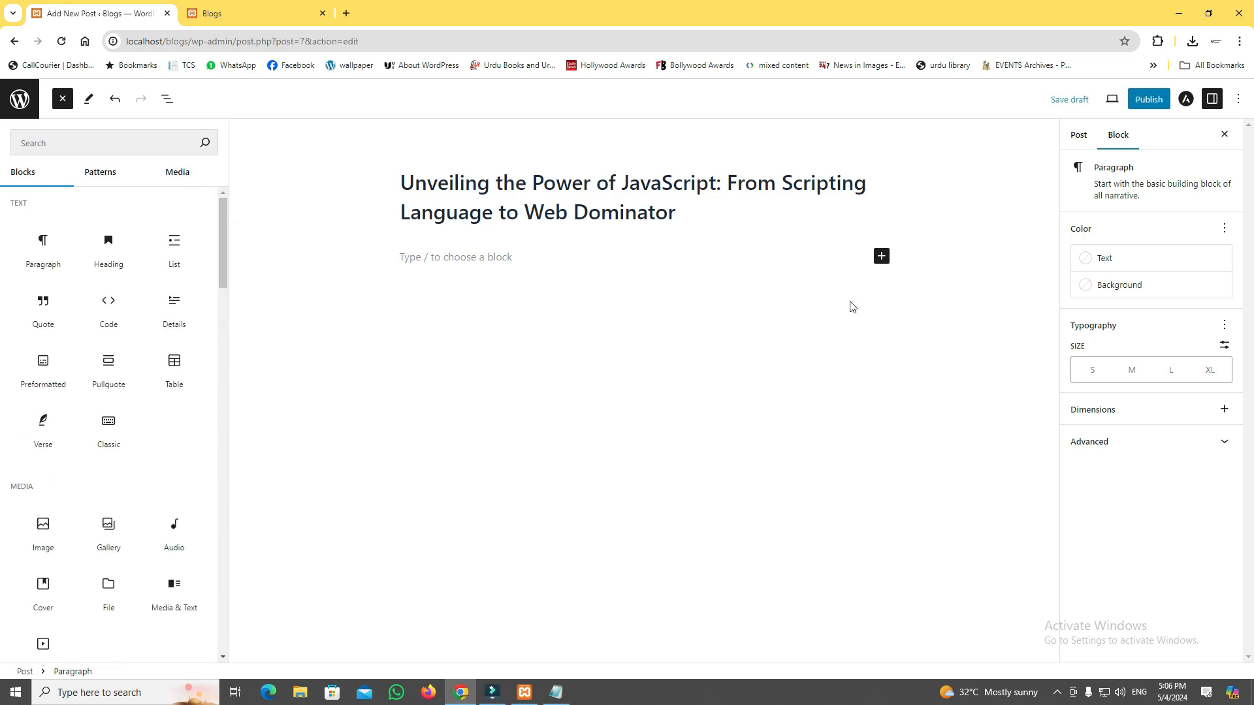
pyautogui.click(882, 258)
# Insert an Image block below the post title and upload java1.png from the Desktop into it.
pyautogui.click(768, 257)
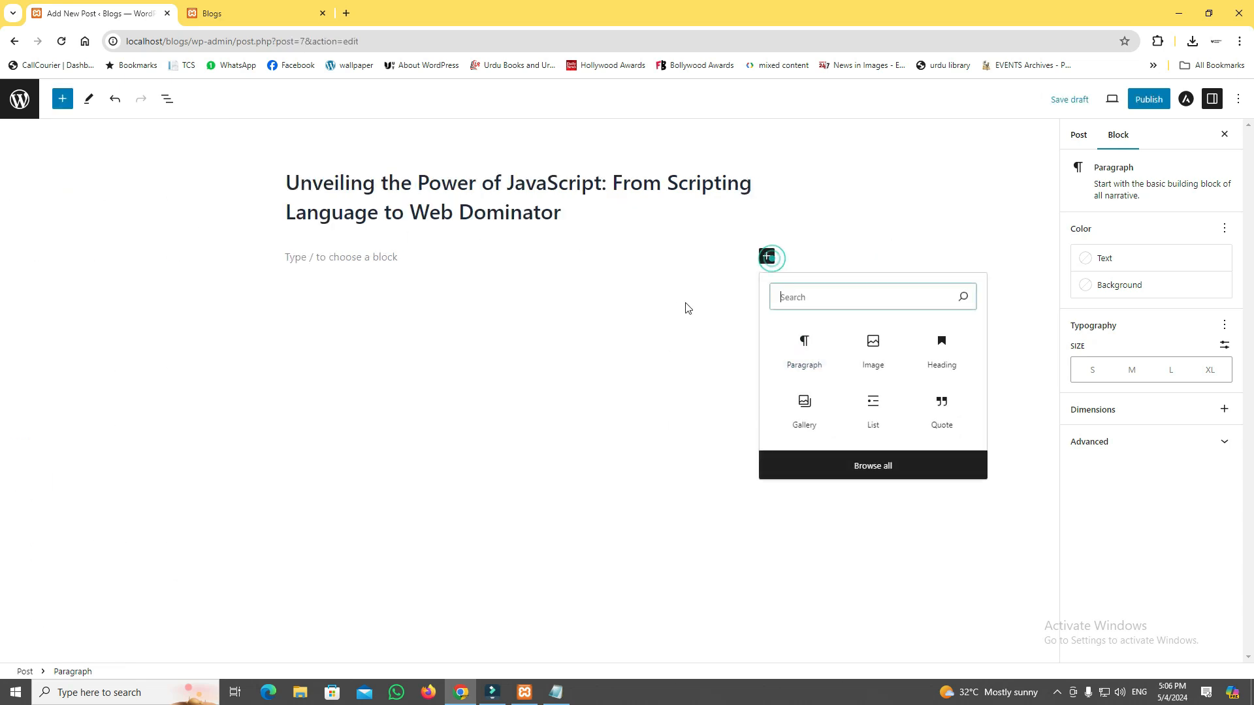
pyautogui.click(880, 367)
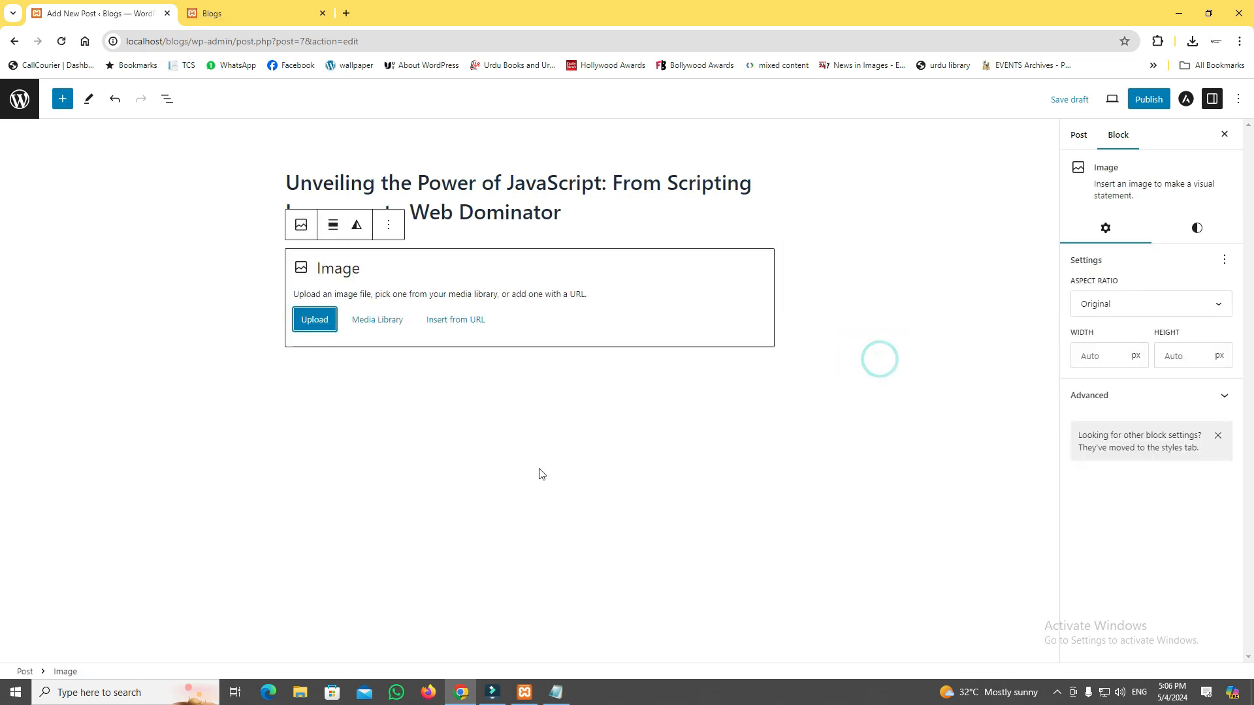
pyautogui.click(316, 321)
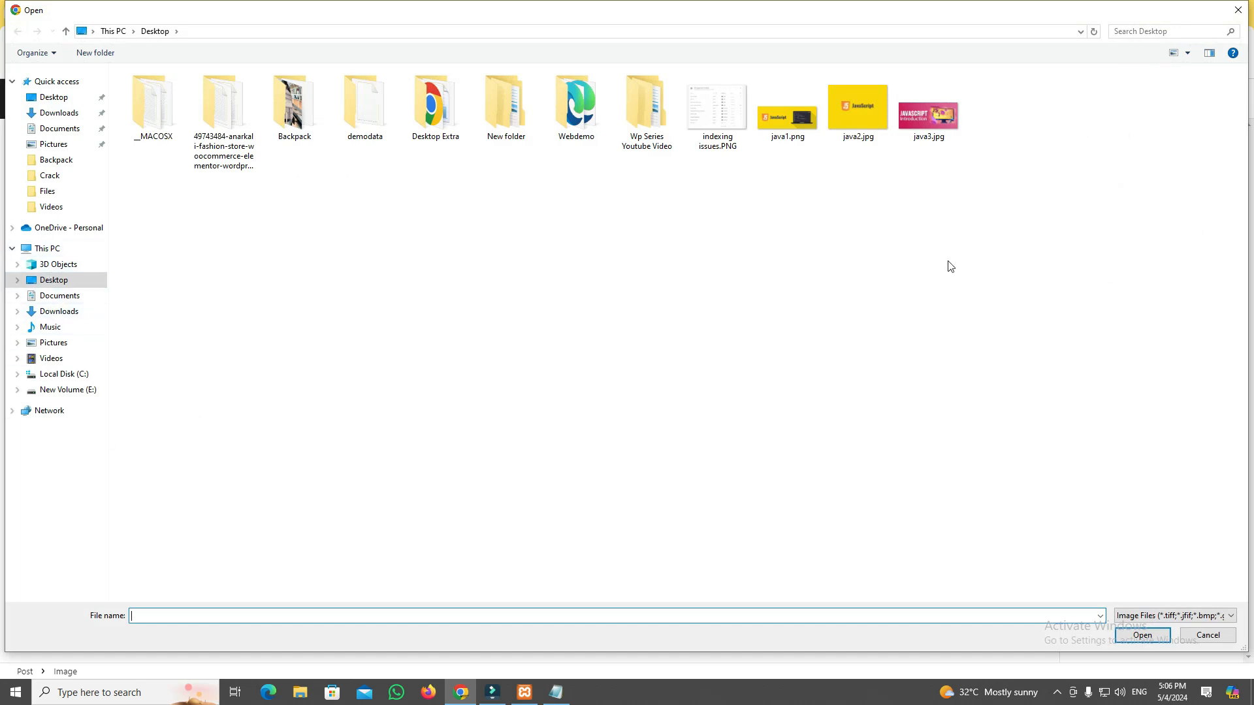
pyautogui.click(931, 122)
pyautogui.click(859, 124)
pyautogui.click(806, 137)
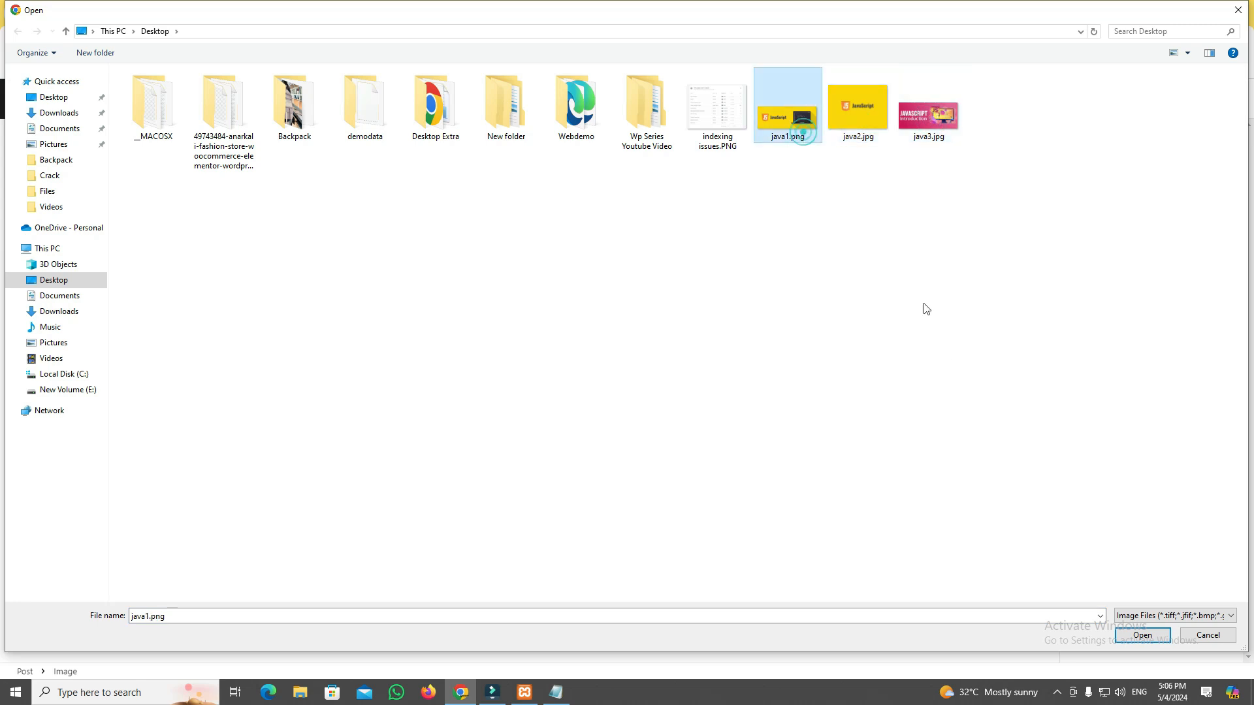
pyautogui.click(1133, 640)
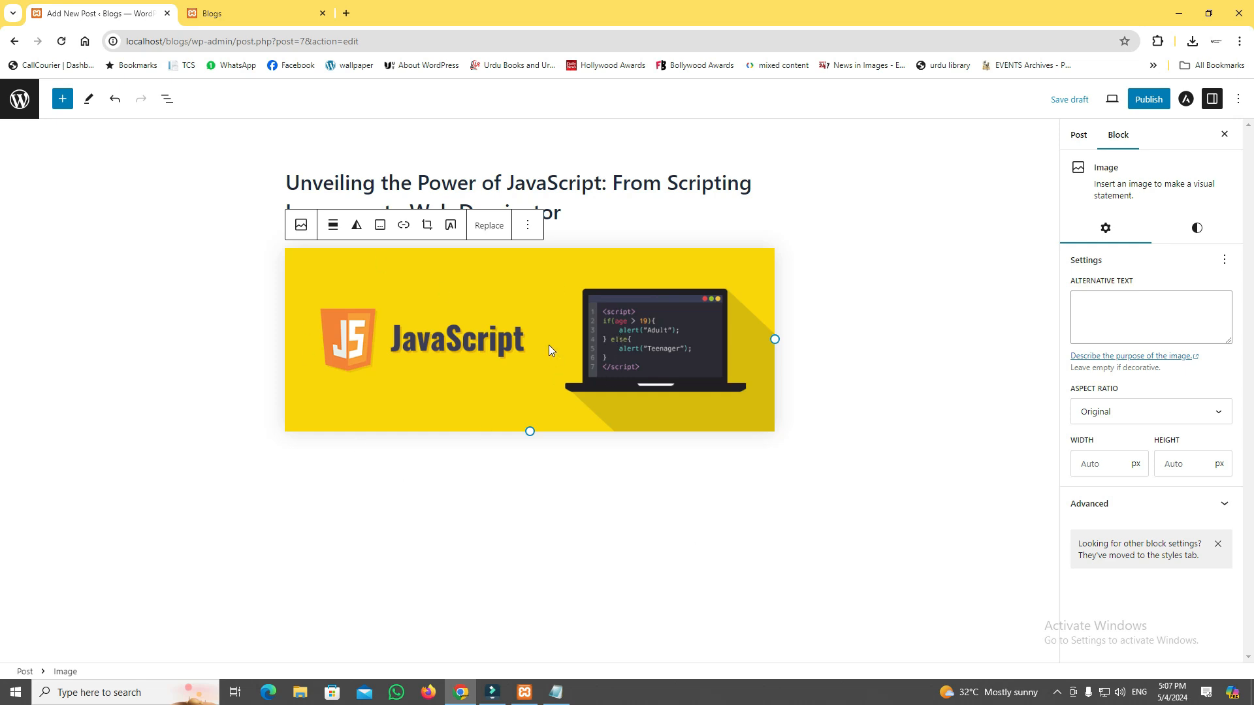
# Delete the java1.png image block and insert a new Image block with java3.jpg uploaded from the Desktop.
pyautogui.click(528, 225)
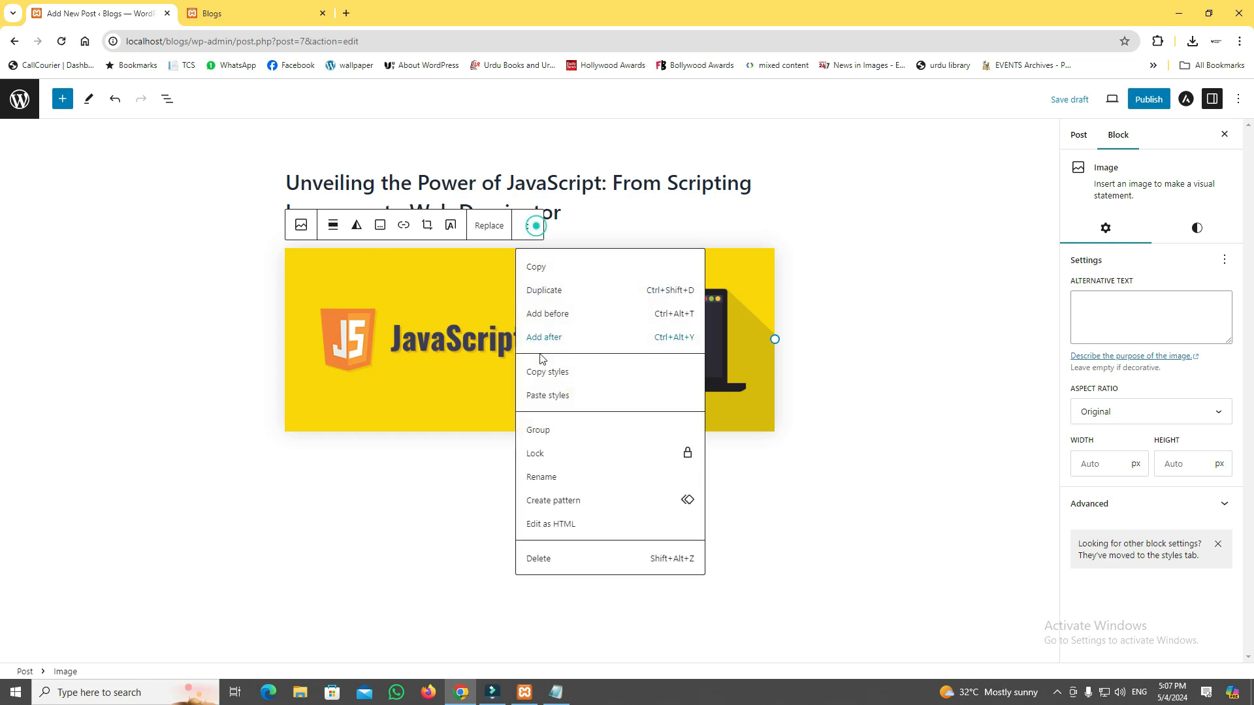
pyautogui.click(574, 560)
pyautogui.click(766, 256)
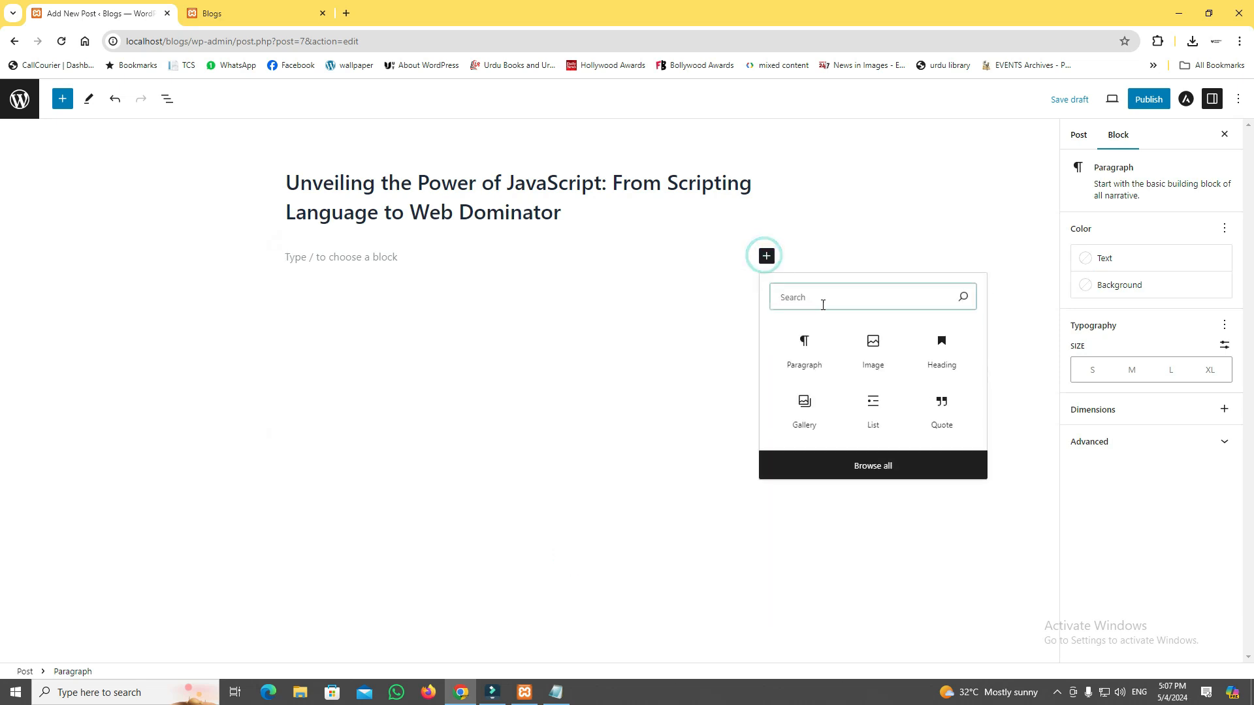
pyautogui.click(852, 354)
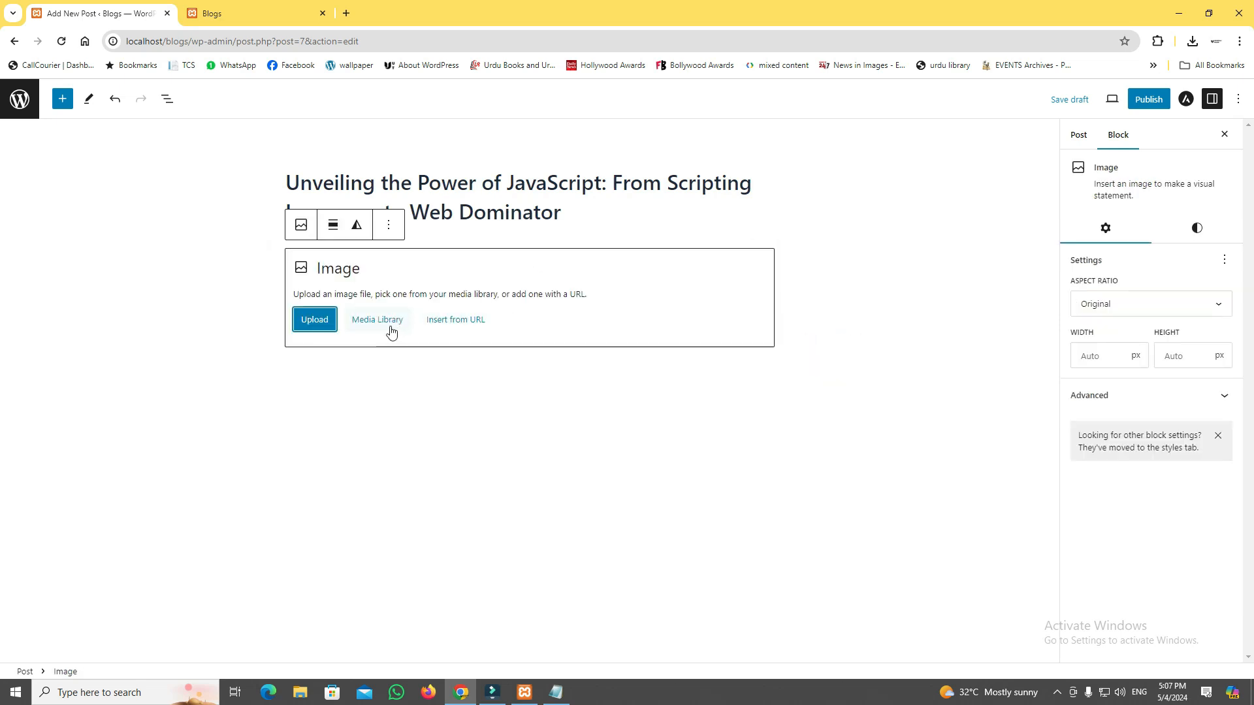
pyautogui.click(316, 327)
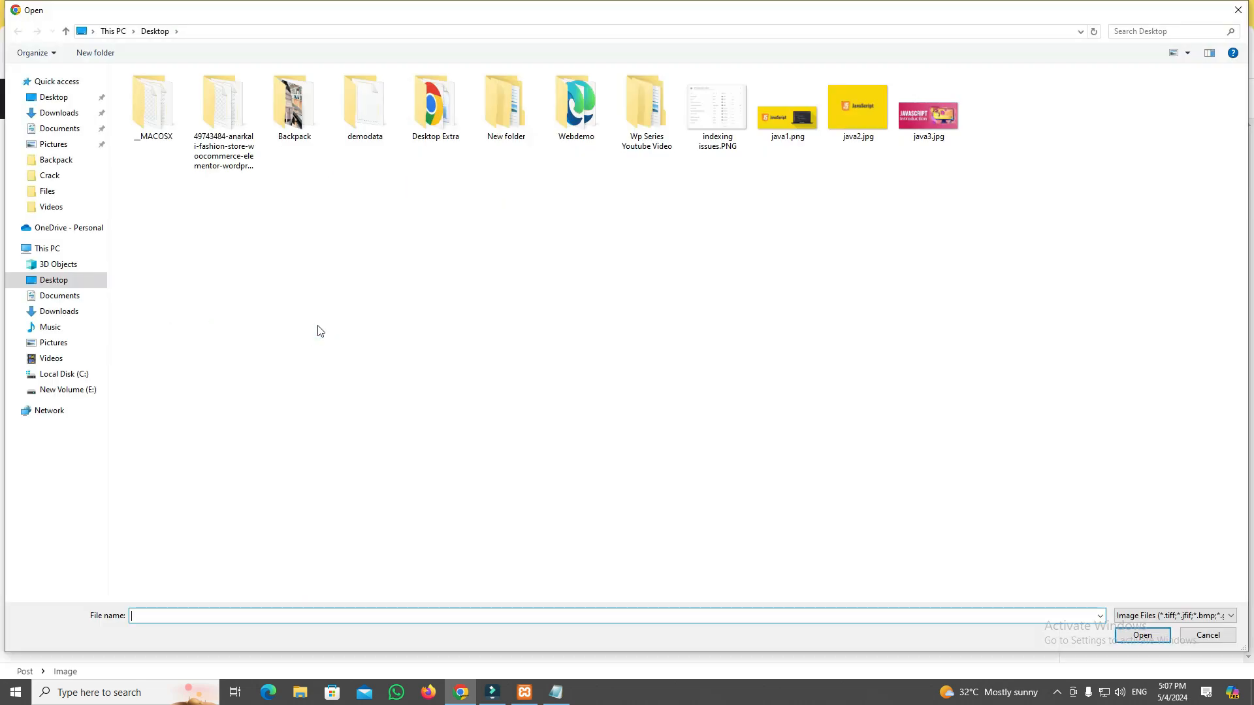
pyautogui.click(928, 112)
pyautogui.click(1143, 635)
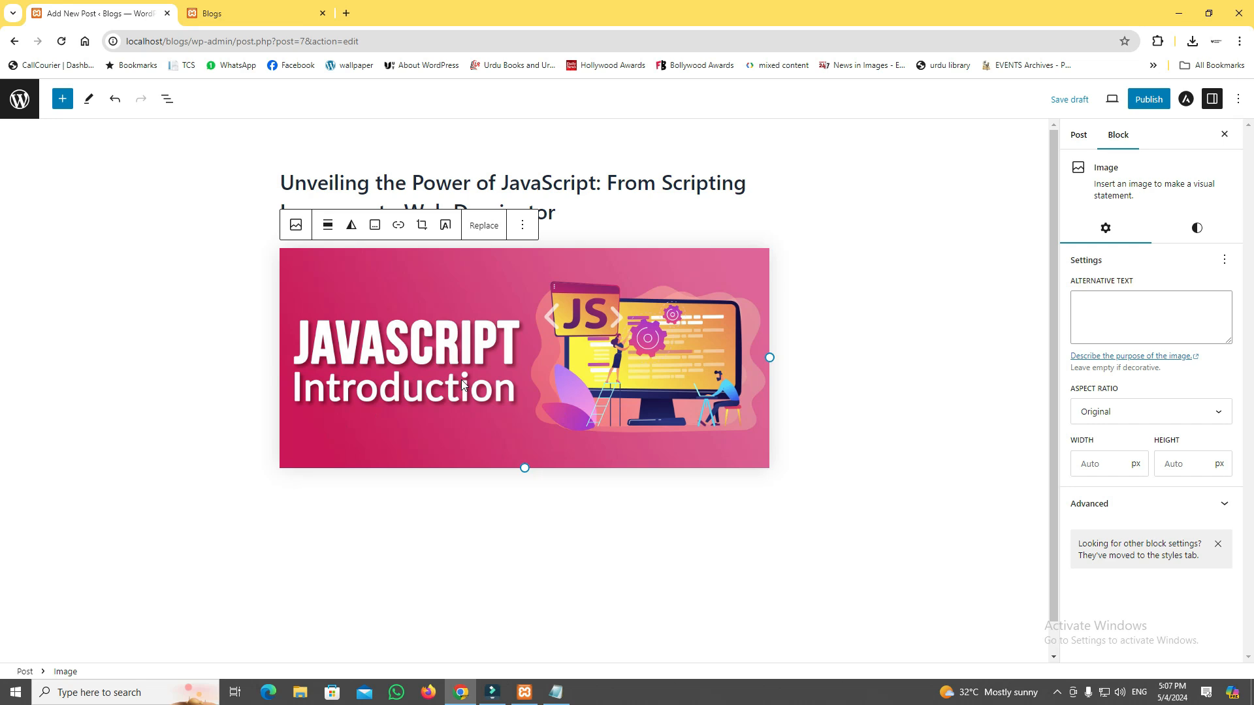
# Delete the java3.jpg image block, insert an empty Image block in its place and open the media library for it.
pyautogui.click(522, 226)
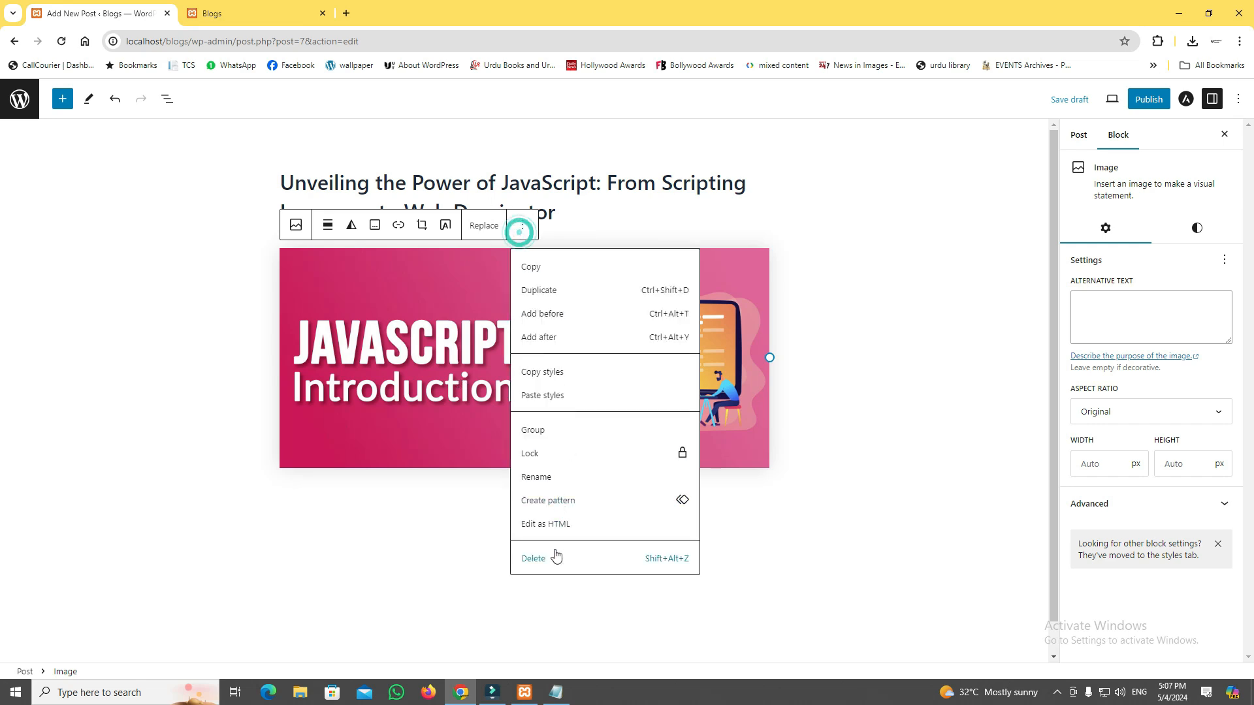
pyautogui.click(554, 554)
pyautogui.click(766, 256)
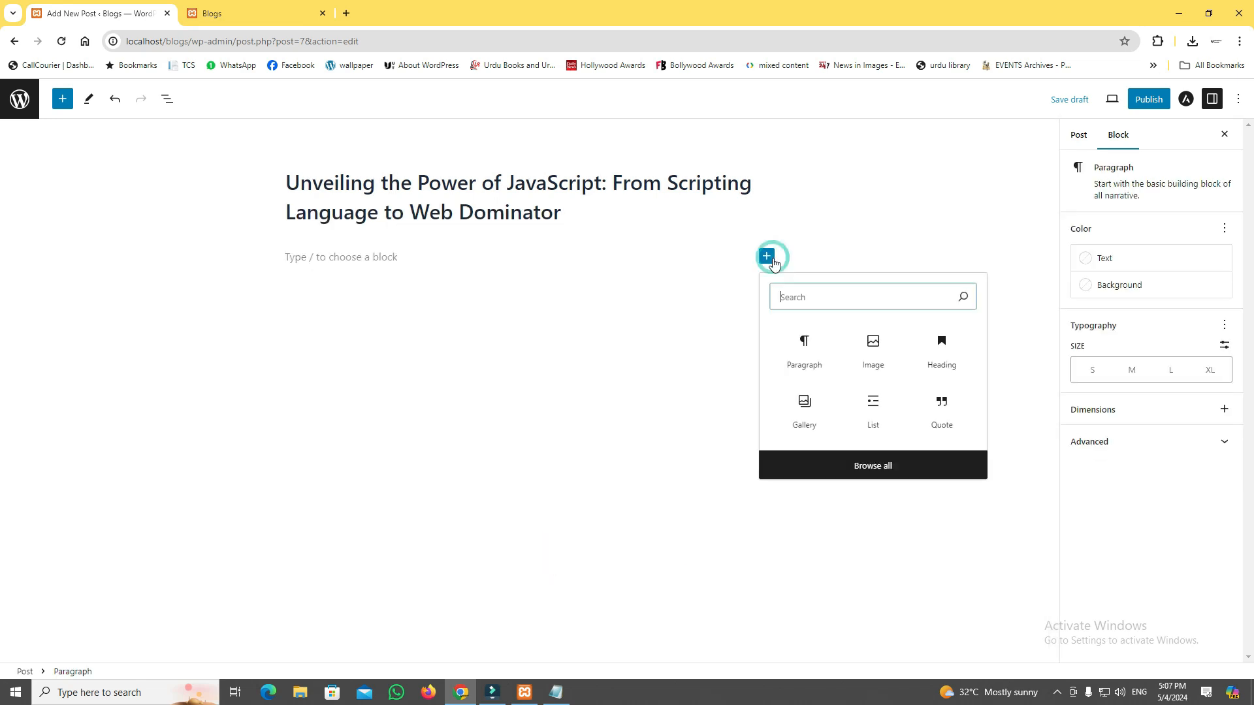
pyautogui.click(873, 349)
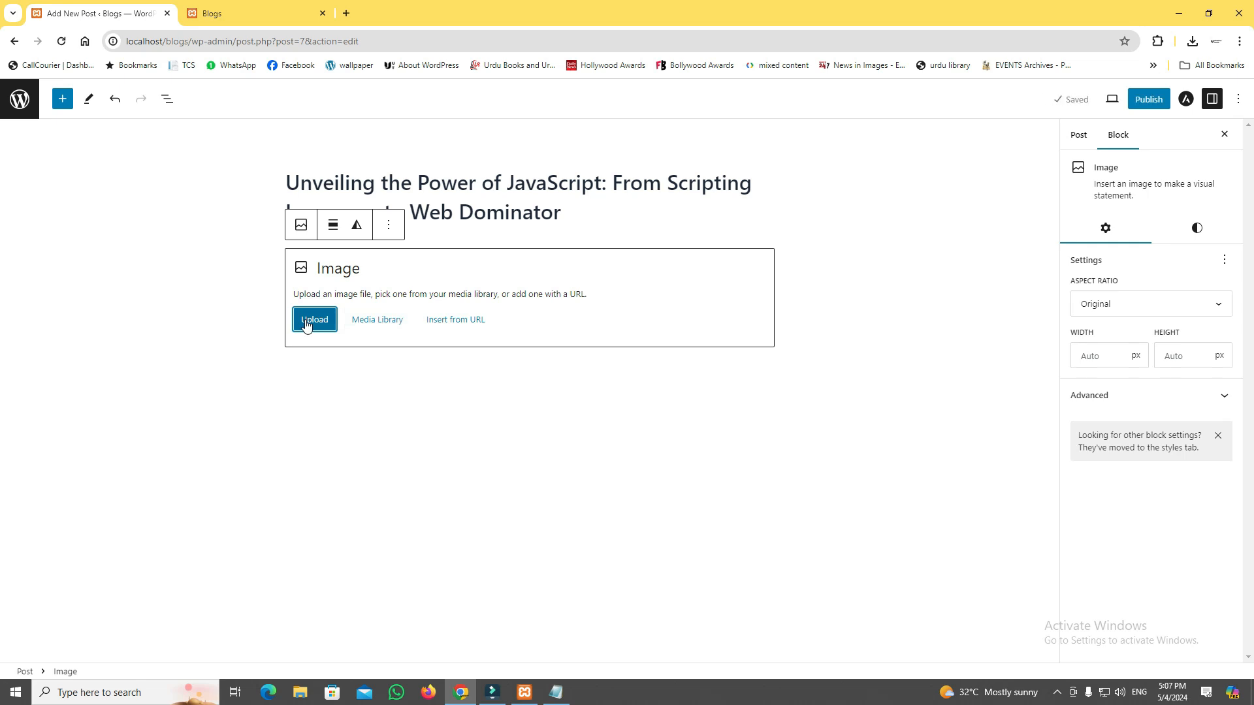
pyautogui.click(367, 320)
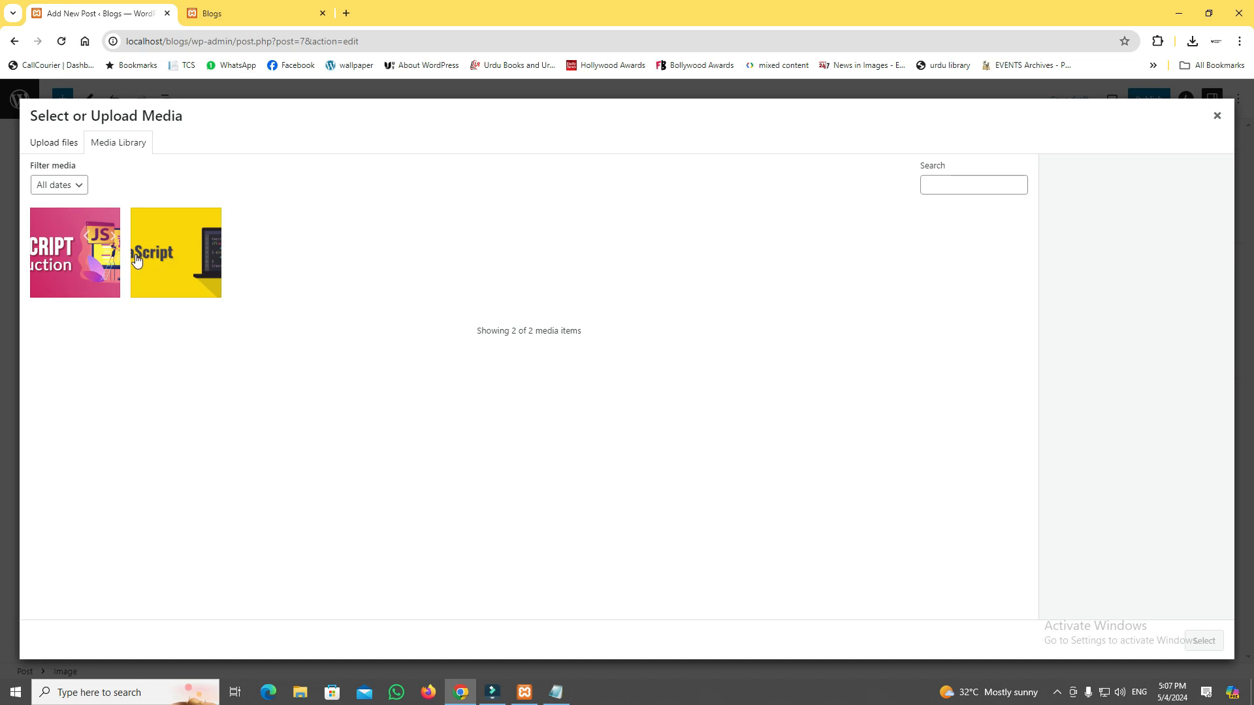
pyautogui.click(52, 144)
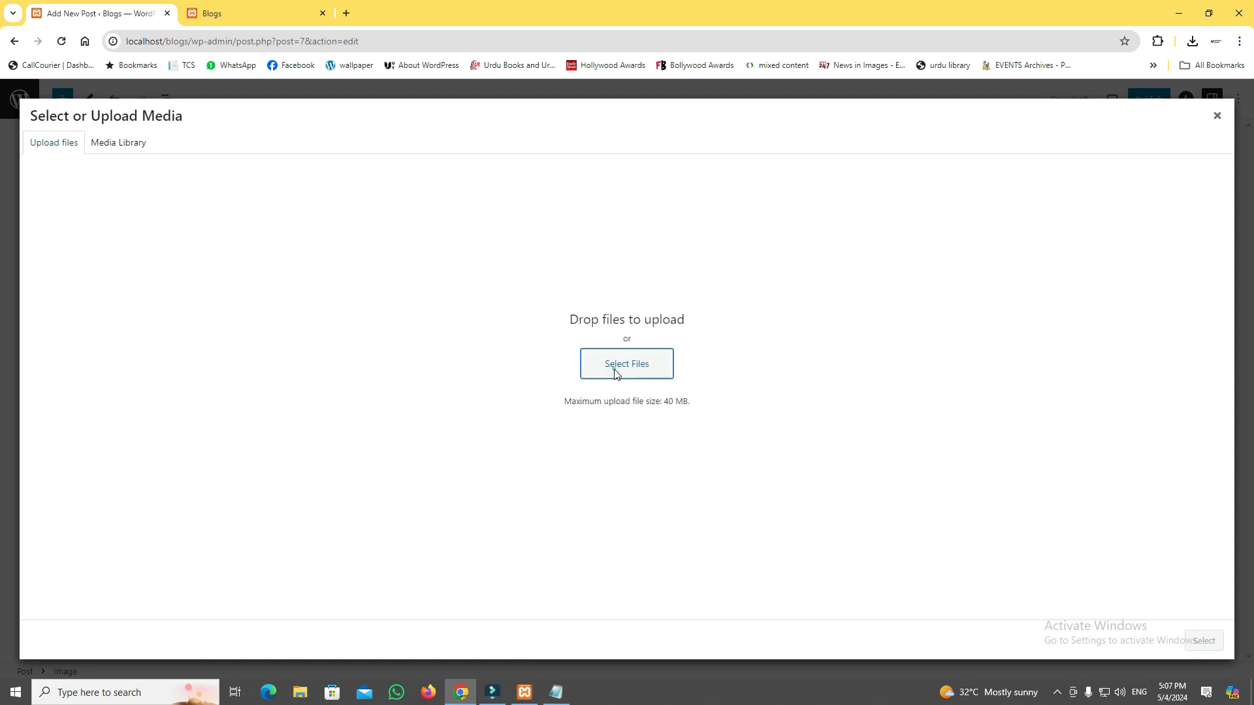
pyautogui.click(619, 365)
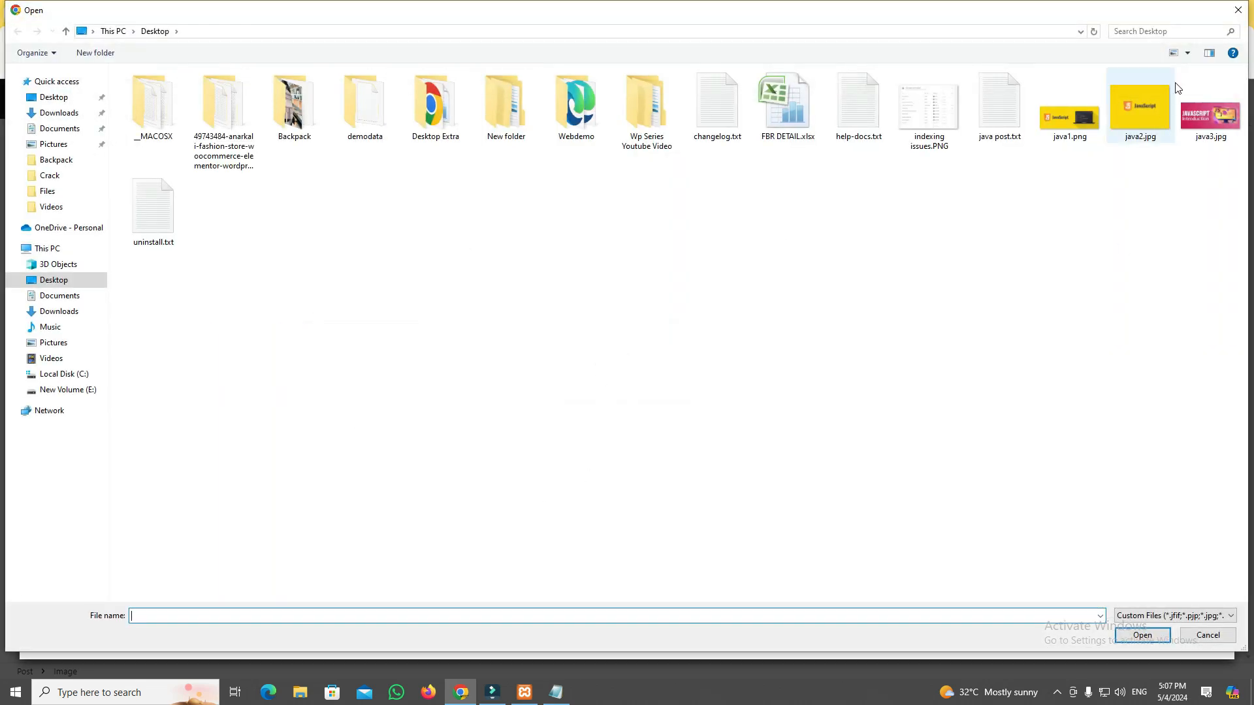
pyautogui.click(1238, 10)
pyautogui.click(104, 145)
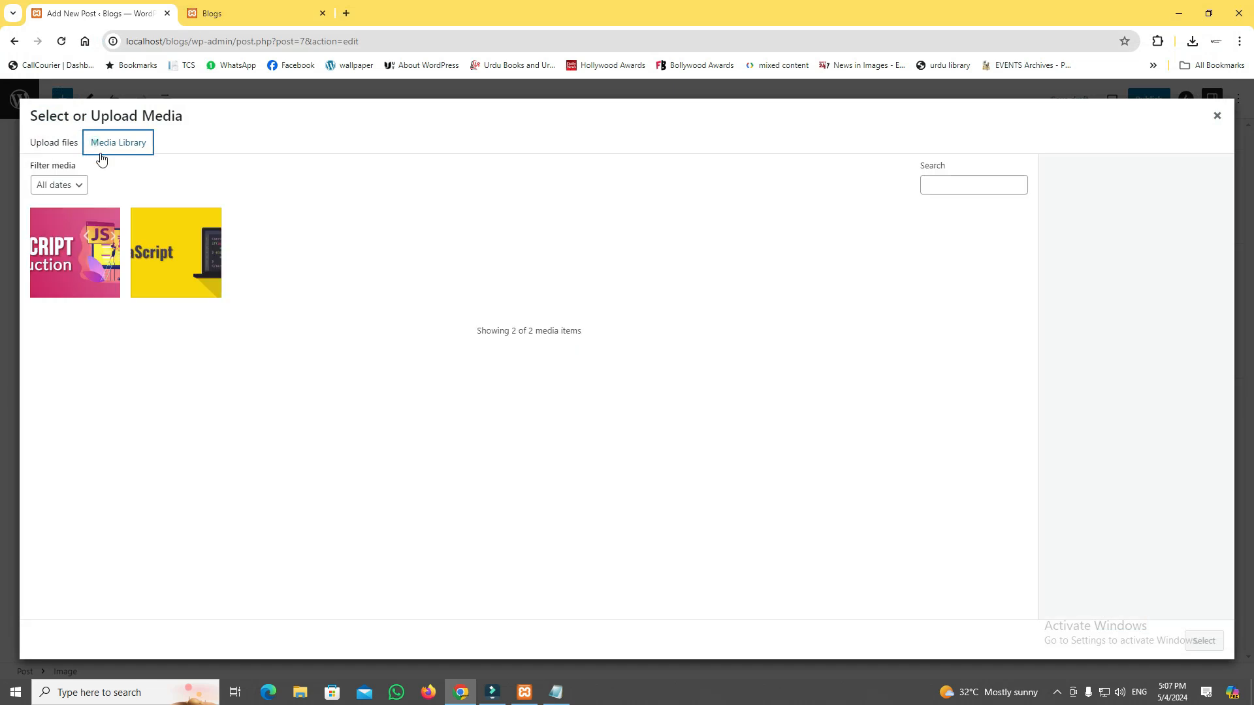
pyautogui.click(200, 293)
pyautogui.click(58, 292)
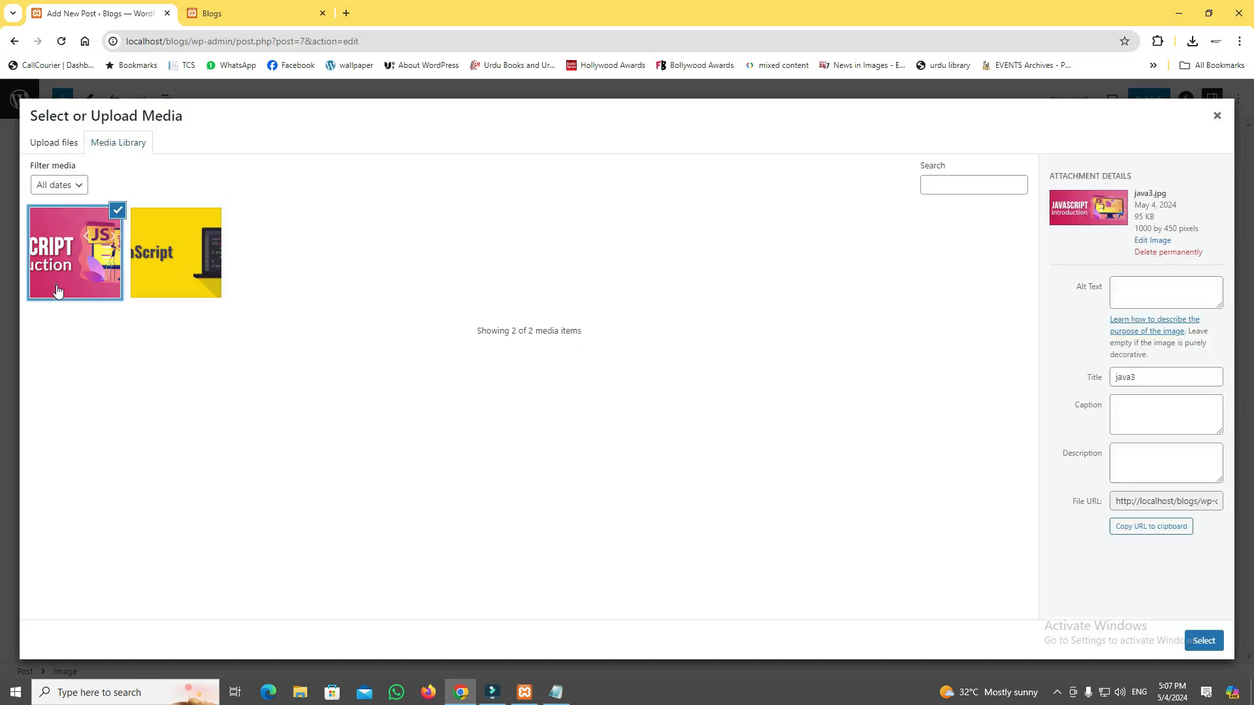
# Upload java2.jpg from the Desktop to the media library, and insert the library image java3.jpg into the Image block.
pyautogui.click(59, 141)
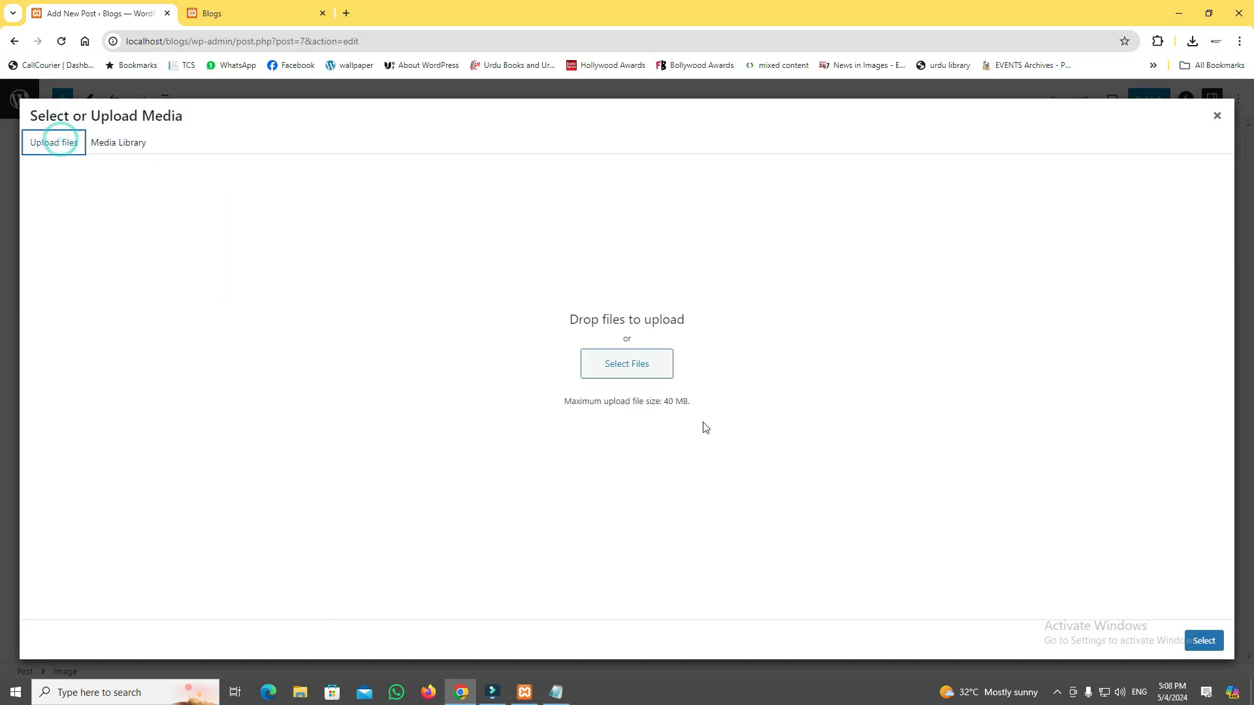
pyautogui.click(637, 371)
pyautogui.click(1132, 122)
pyautogui.click(1143, 635)
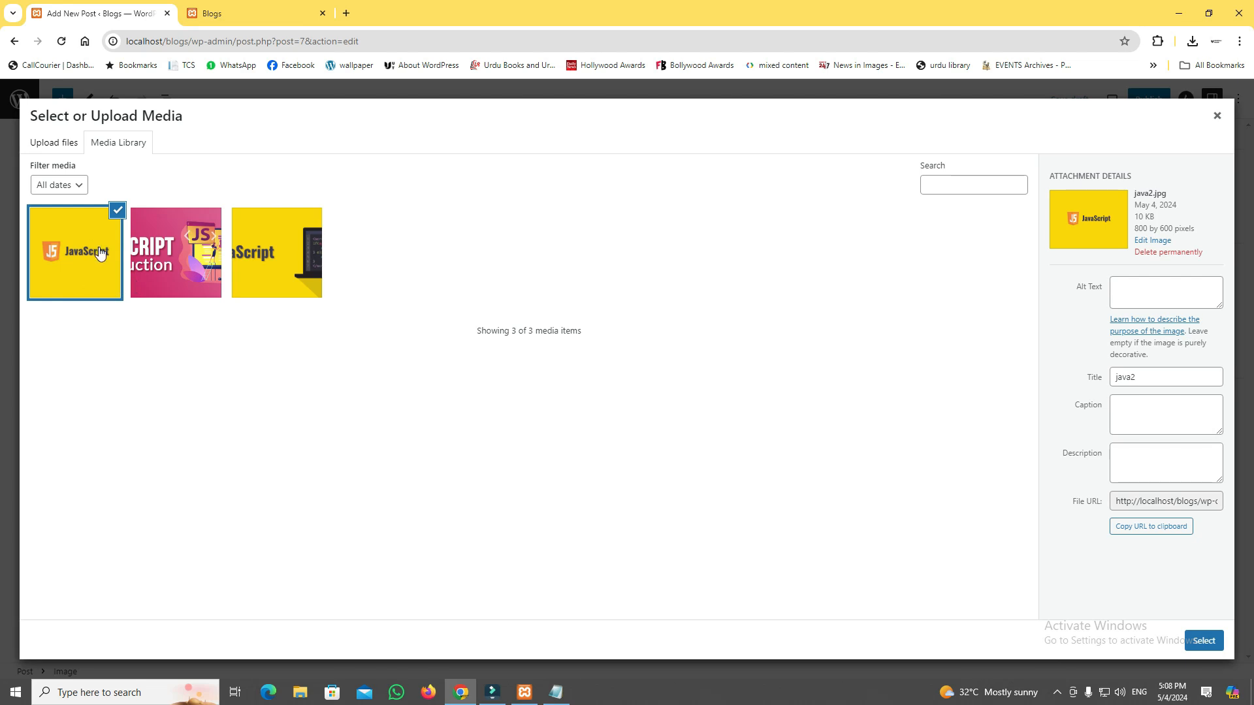
pyautogui.click(180, 262)
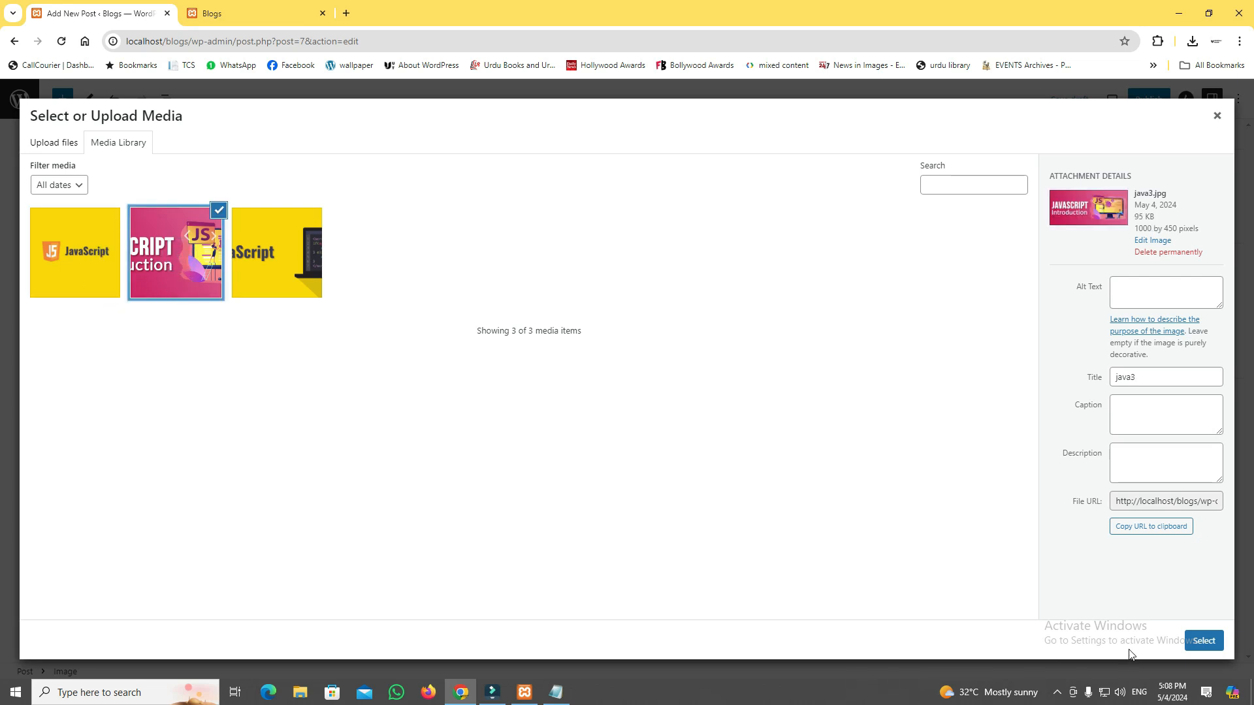
pyautogui.click(1202, 641)
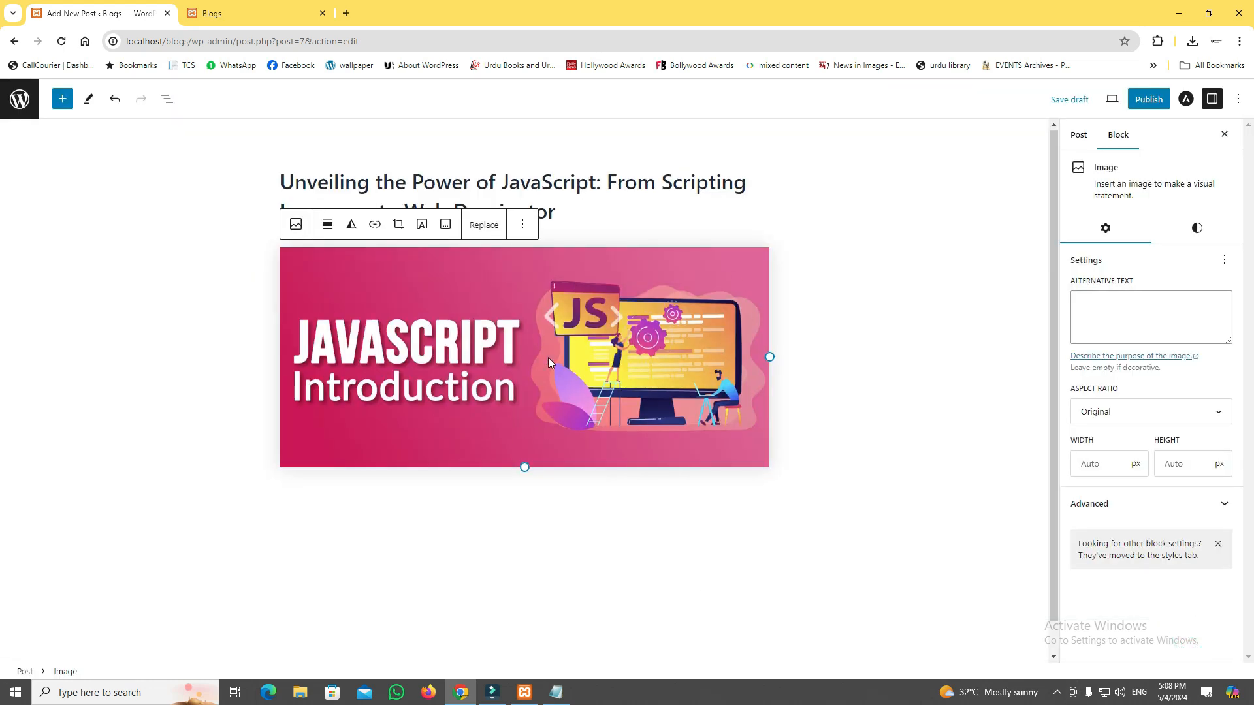
# Add a Paragraph block below the image and copy the "Introduction:" line from java post.txt in Notepad.
pyautogui.click(570, 492)
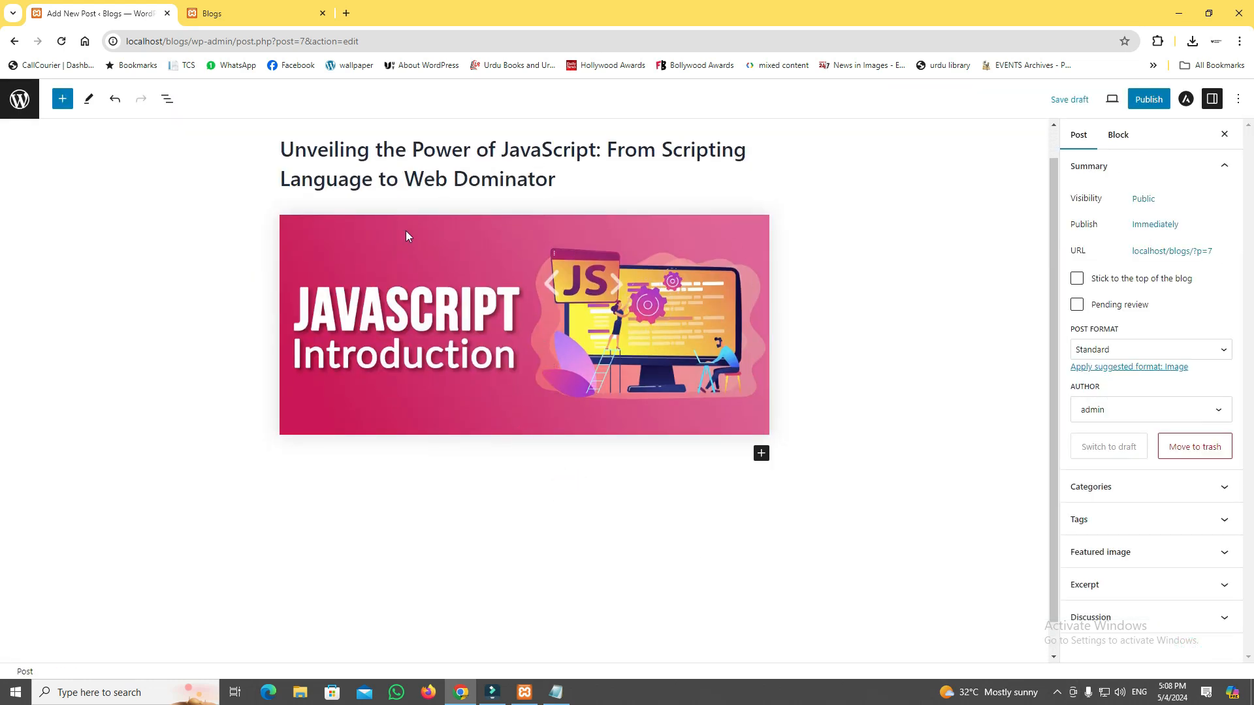
pyautogui.click(762, 453)
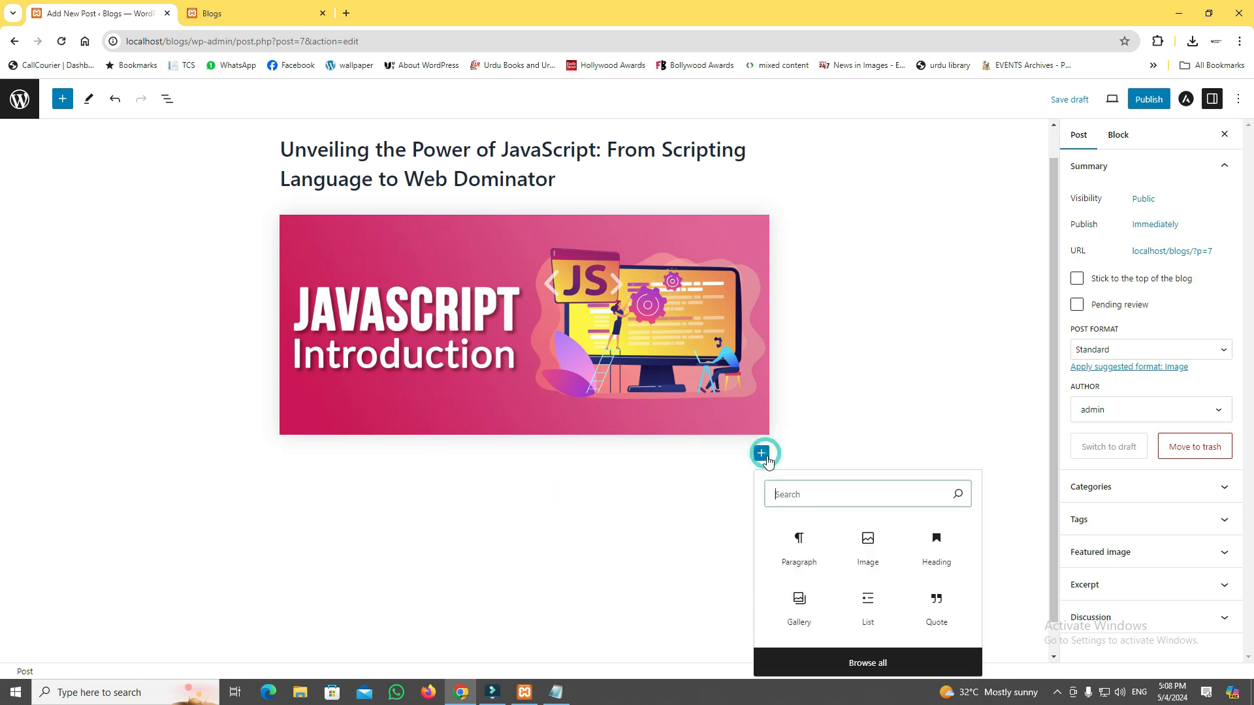
pyautogui.click(798, 553)
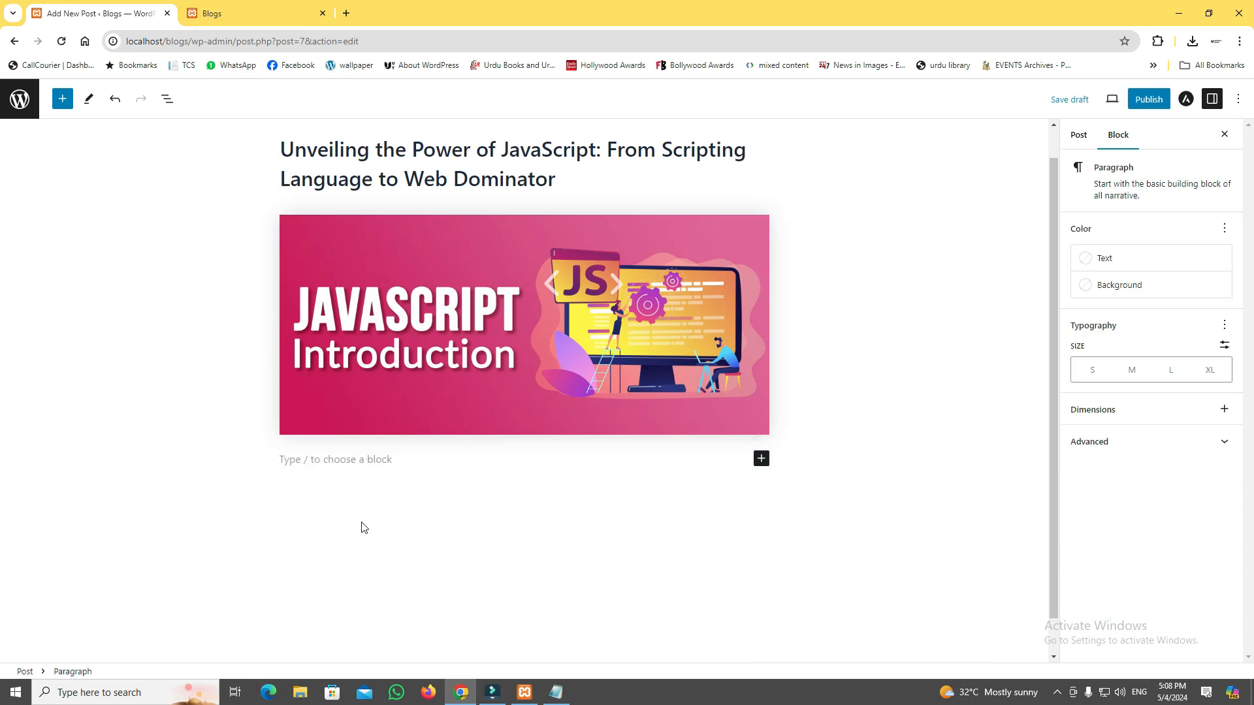
pyautogui.hotkey('alt', 'Tab')
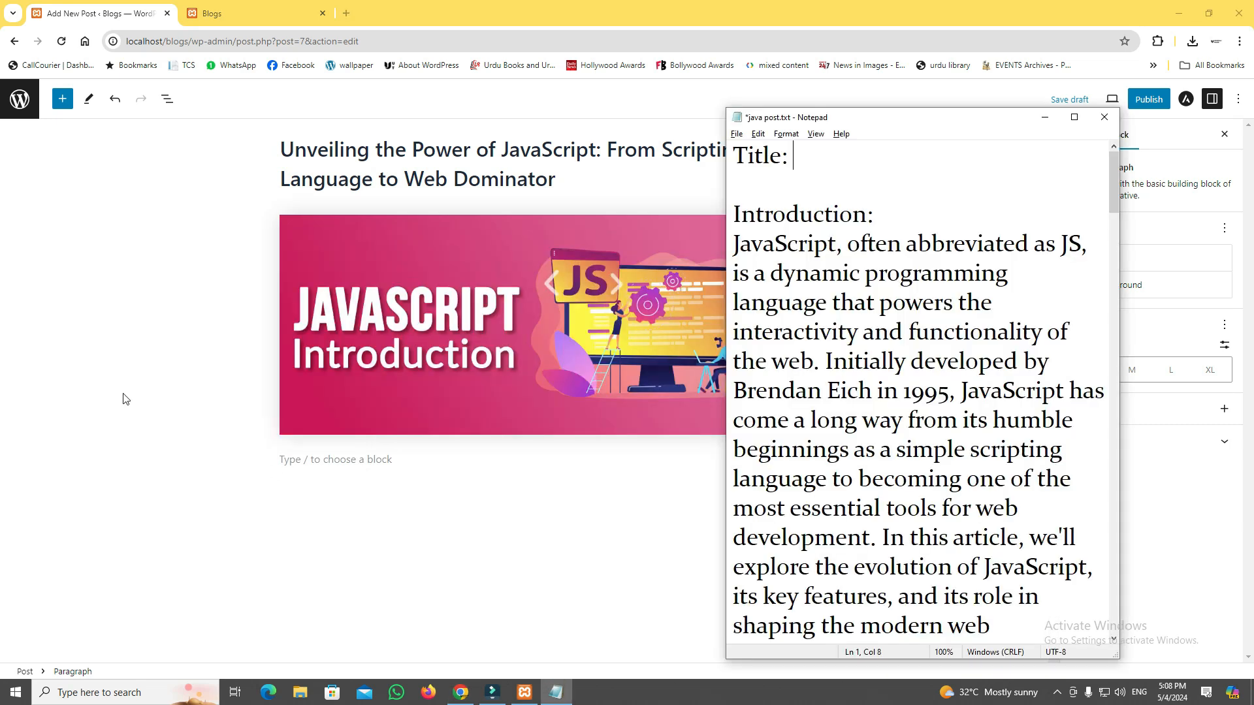
pyautogui.click(1074, 116)
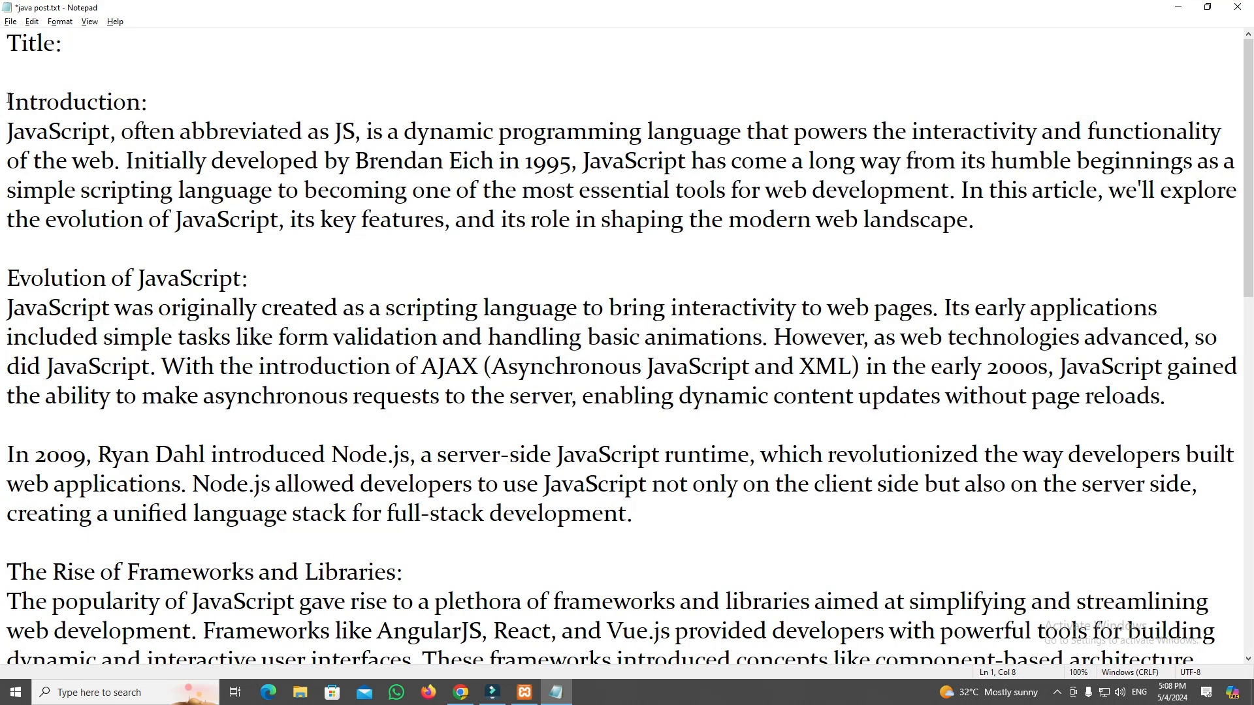
pyautogui.moveTo(9, 101); pyautogui.dragTo(150, 106)
pyautogui.hotkey('ctrl', 'c')
pyautogui.hotkey('alt', 'Tab')
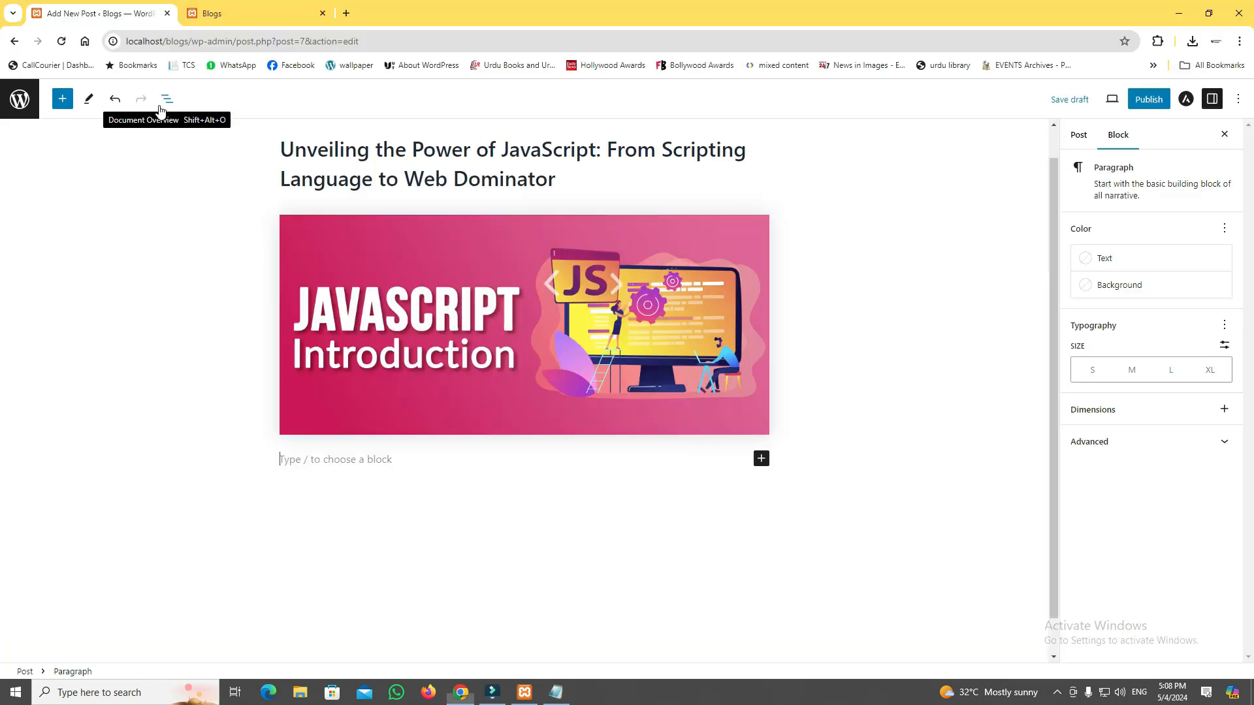
# Insert a Heading block below the image and paste "Introduction:" into it.
pyautogui.click(762, 458)
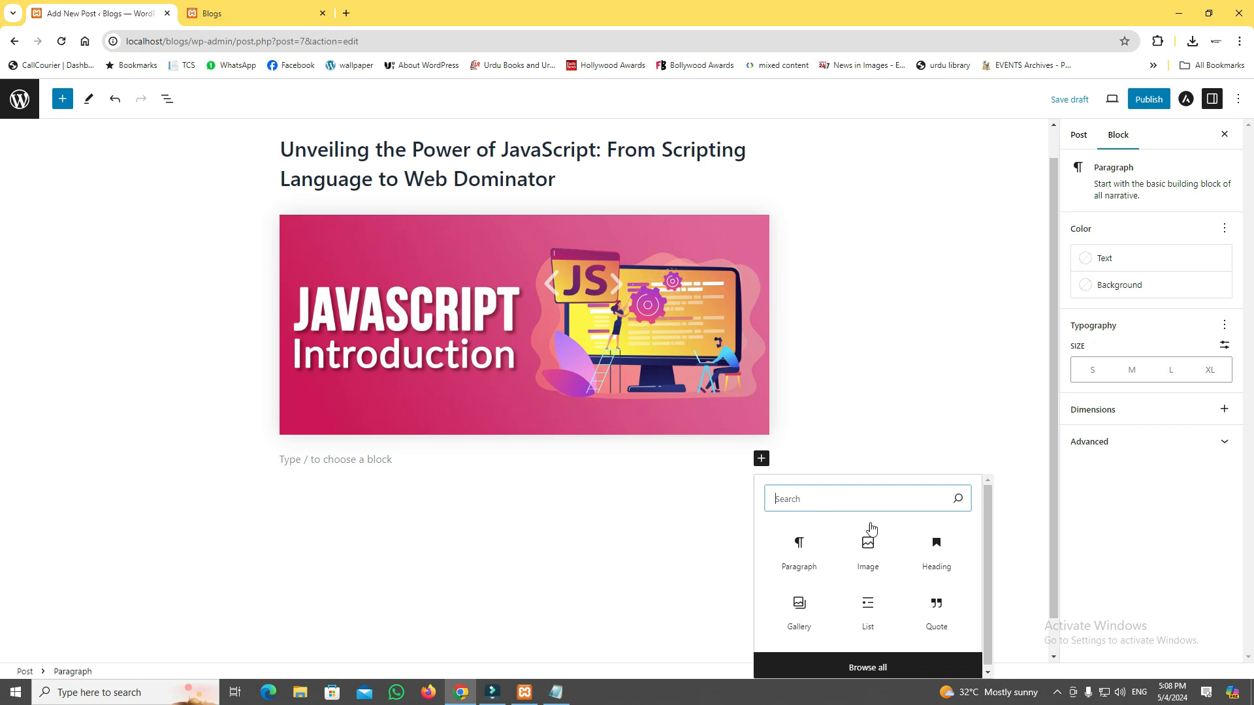
pyautogui.click(935, 551)
pyautogui.hotkey('ctrl', 'v')
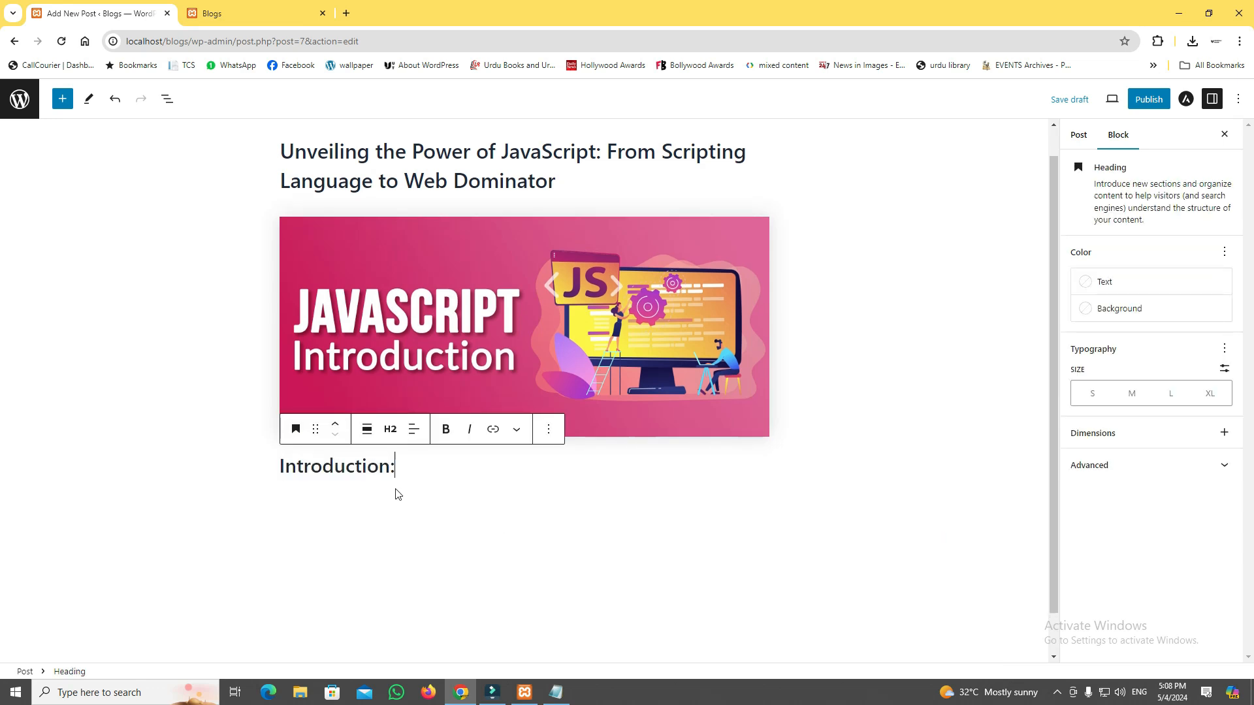
# Add a Paragraph block below the "Introduction:" heading and paste in the introduction paragraph copied from java post.txt in Notepad.
pyautogui.click(427, 471)
pyautogui.press('Return')
pyautogui.click(757, 458)
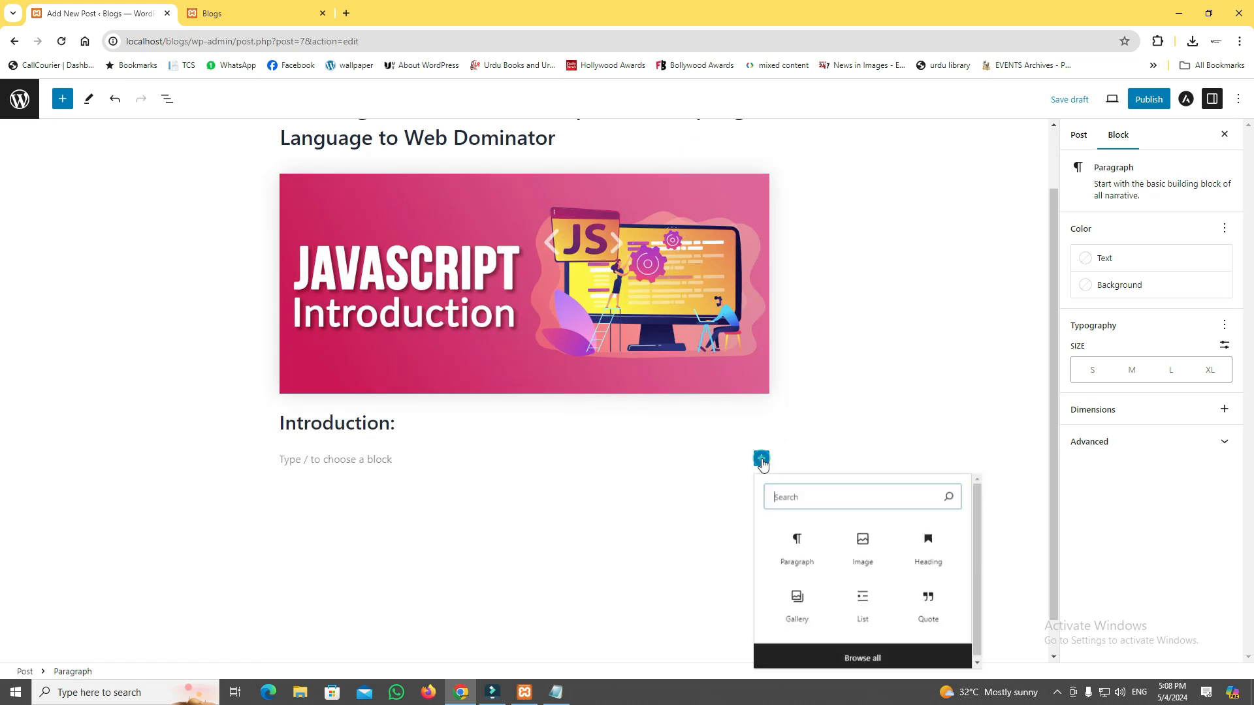
pyautogui.click(811, 548)
pyautogui.hotkey('alt', 'Tab')
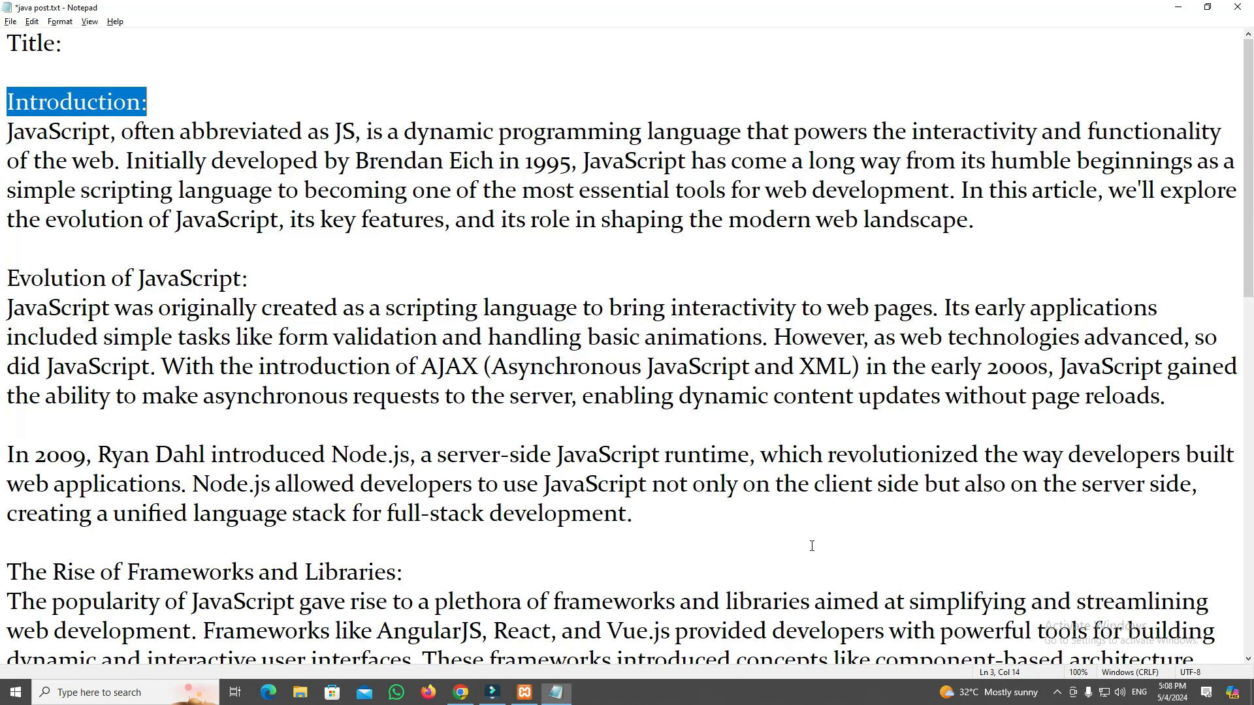
pyautogui.moveTo(8, 127); pyautogui.dragTo(984, 215)
pyautogui.hotkey('ctrl', 'c')
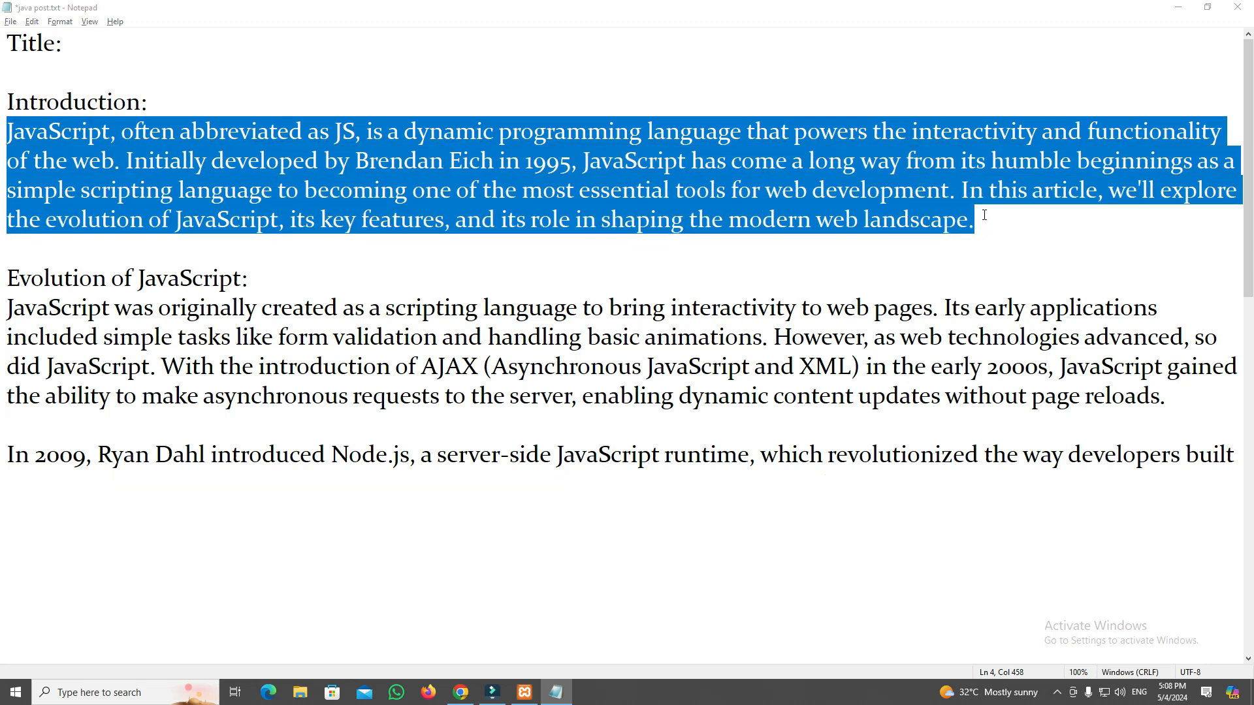
pyautogui.hotkey('alt', 'Tab')
pyautogui.hotkey('ctrl', 'v')
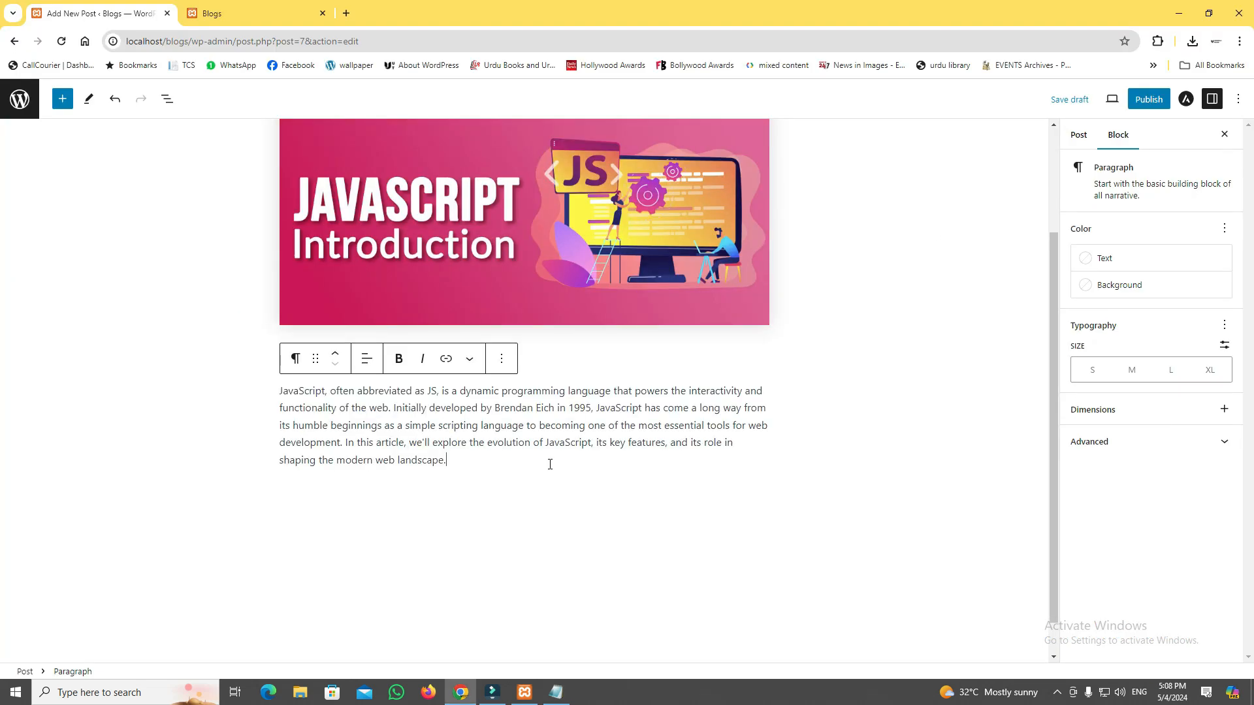
pyautogui.click(551, 363)
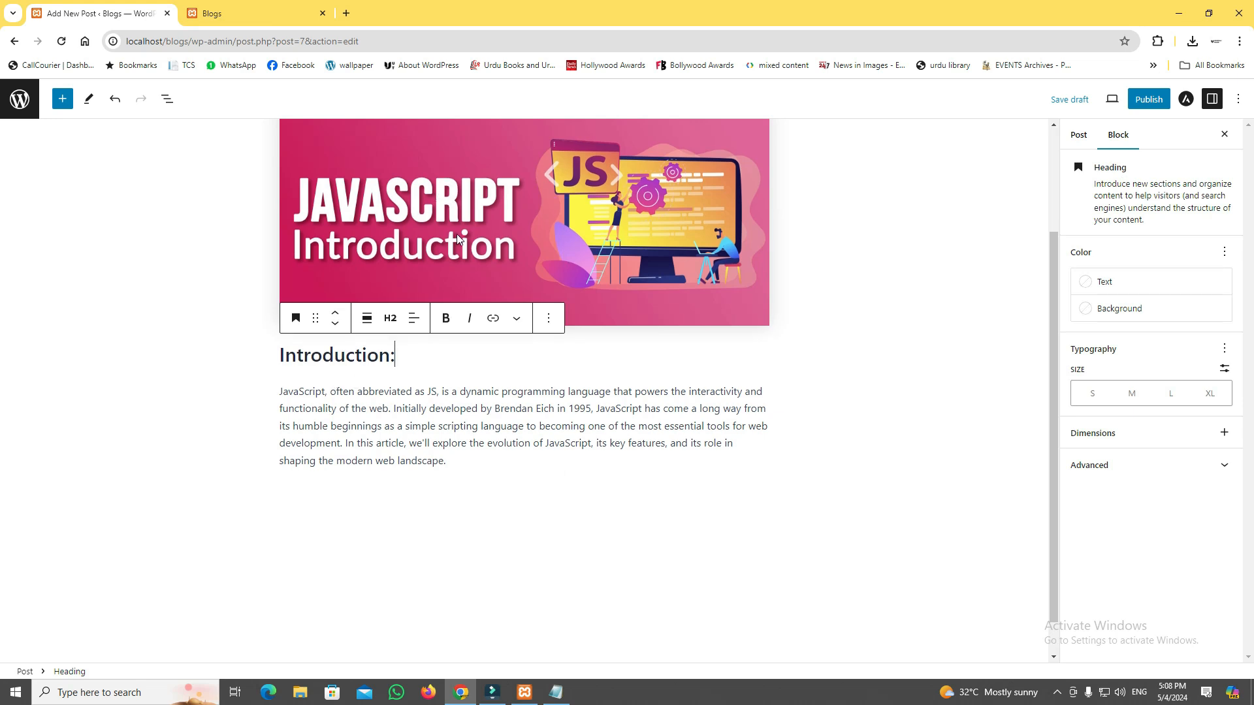
pyautogui.scroll(2, 457, 238)
pyautogui.scroll(-3, 344, 431)
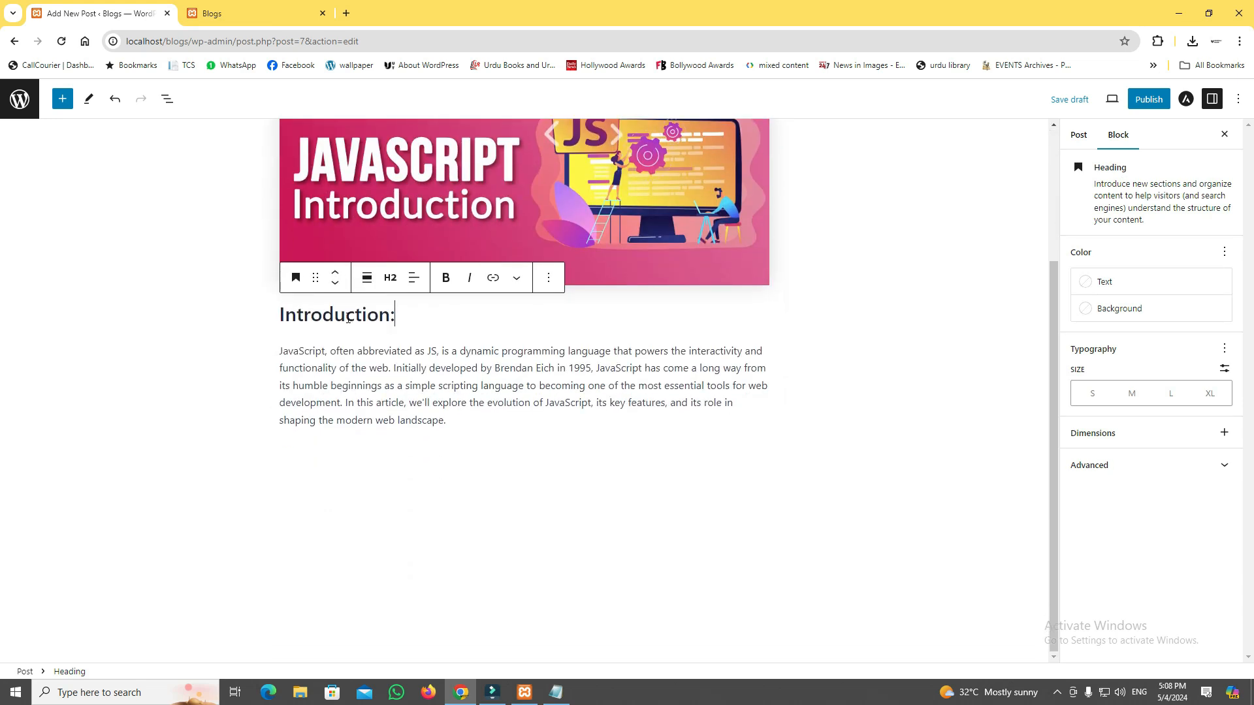
# Insert a Heading block below the introduction paragraph and paste "Evolution of JavaScript:" from java post.txt into it.
pyautogui.click(519, 418)
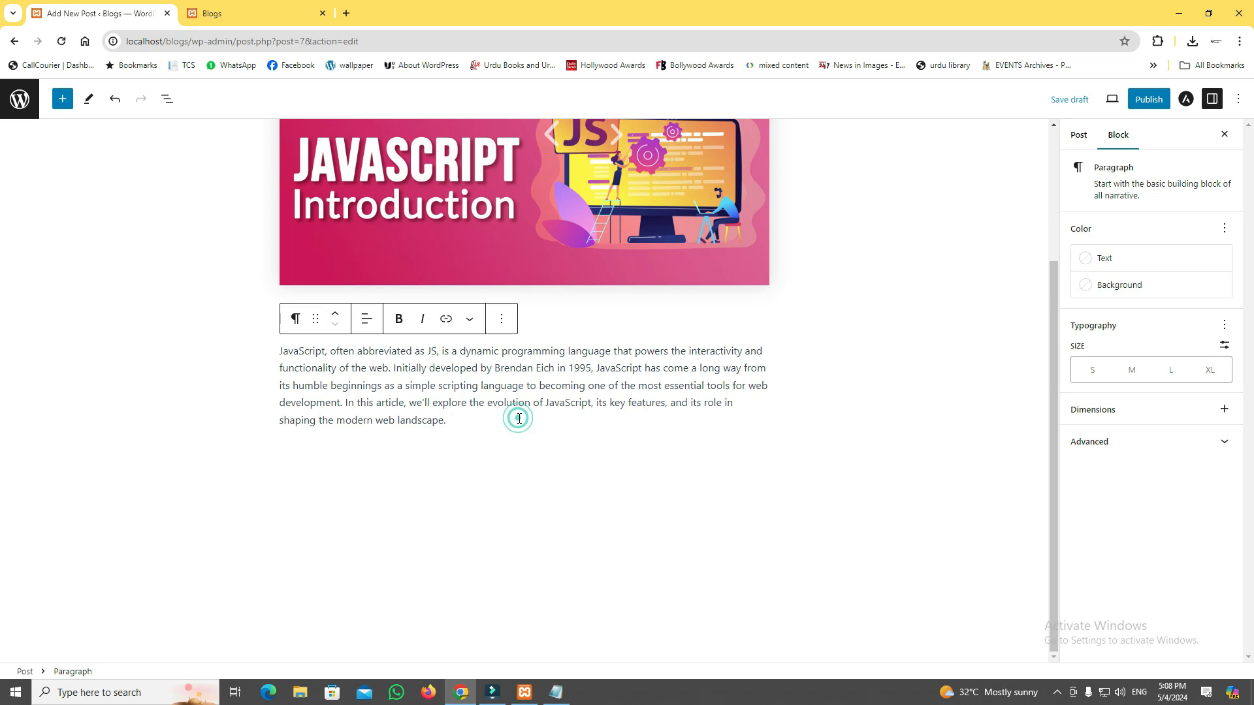
pyautogui.press('Return')
pyautogui.hotkey('alt', 'Tab')
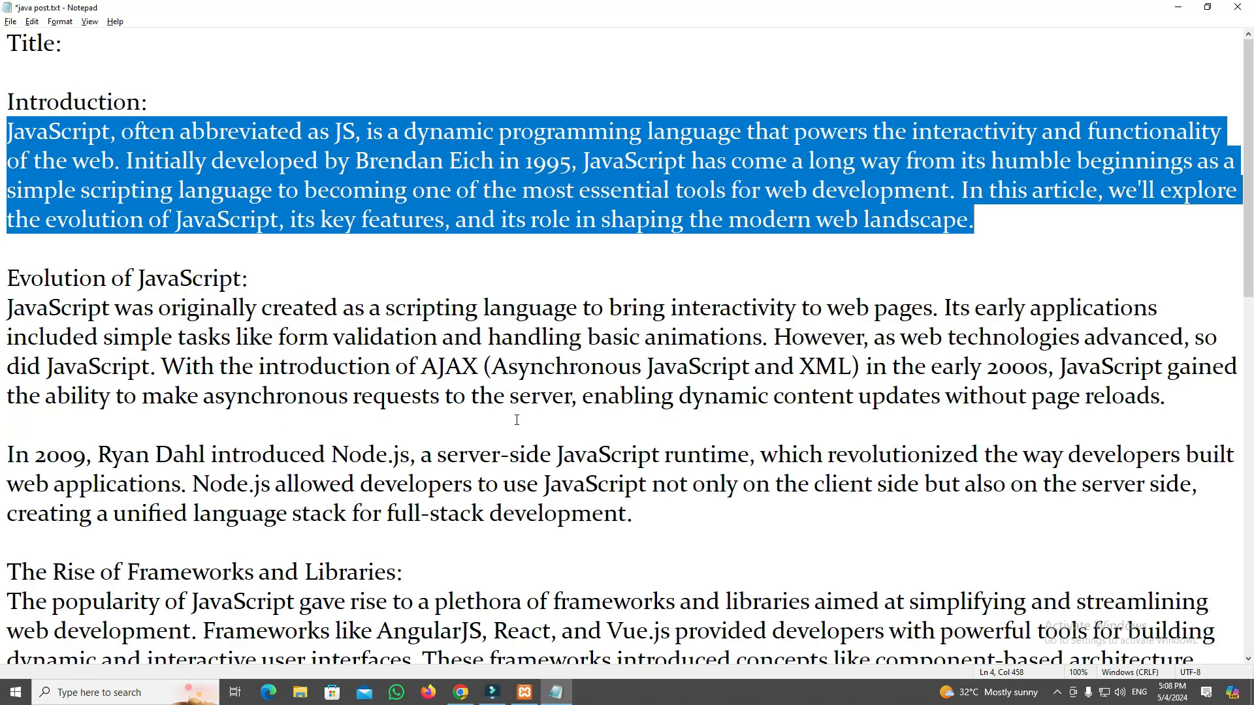
pyautogui.moveTo(10, 286); pyautogui.dragTo(357, 267)
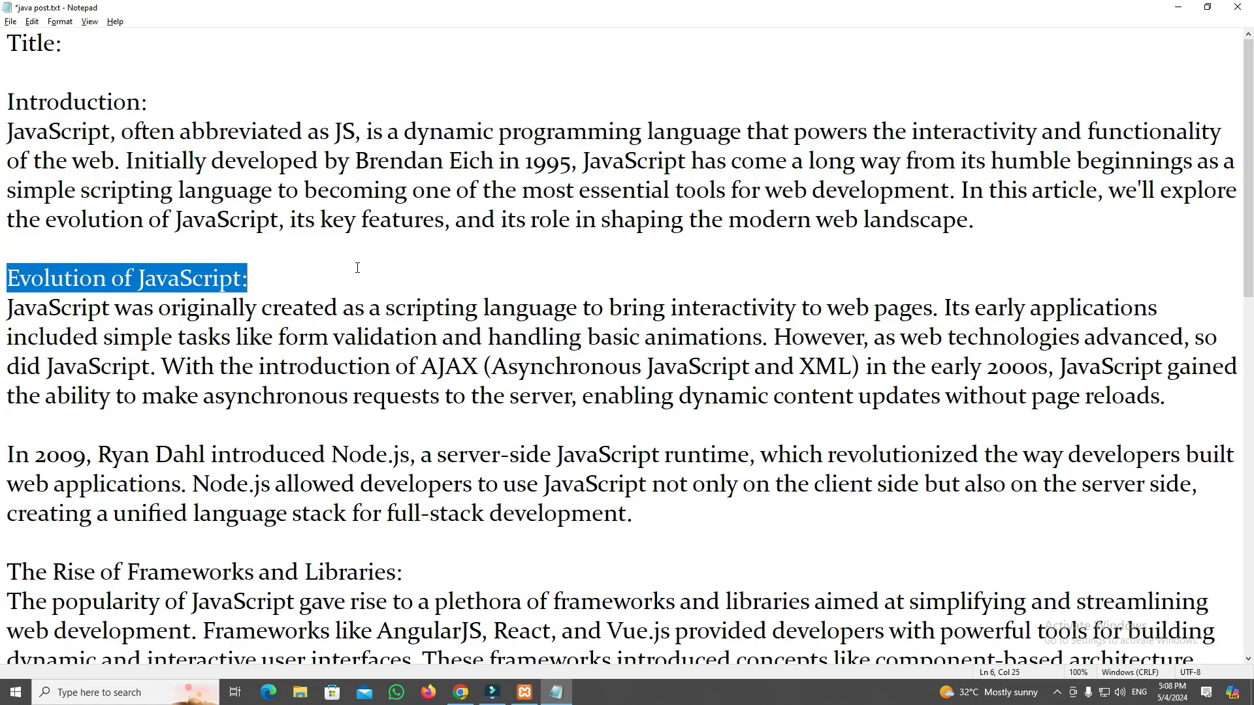
pyautogui.hotkey('alt', 'Tab')
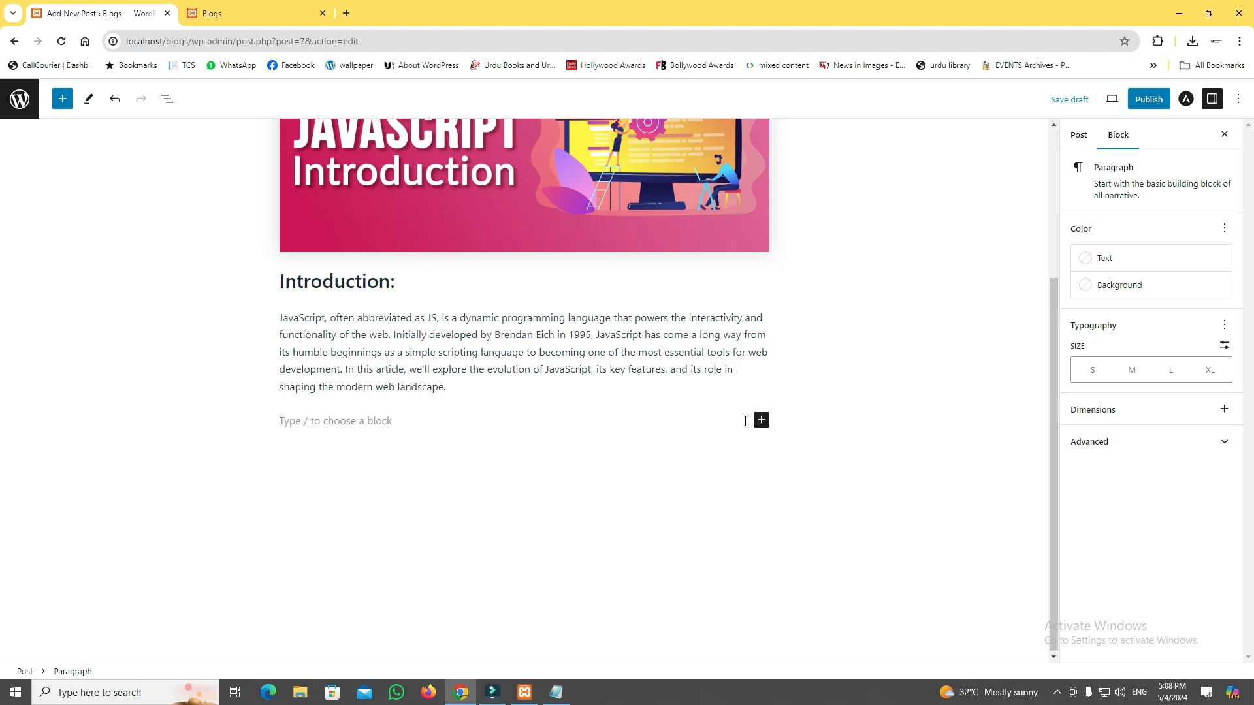
pyautogui.click(762, 420)
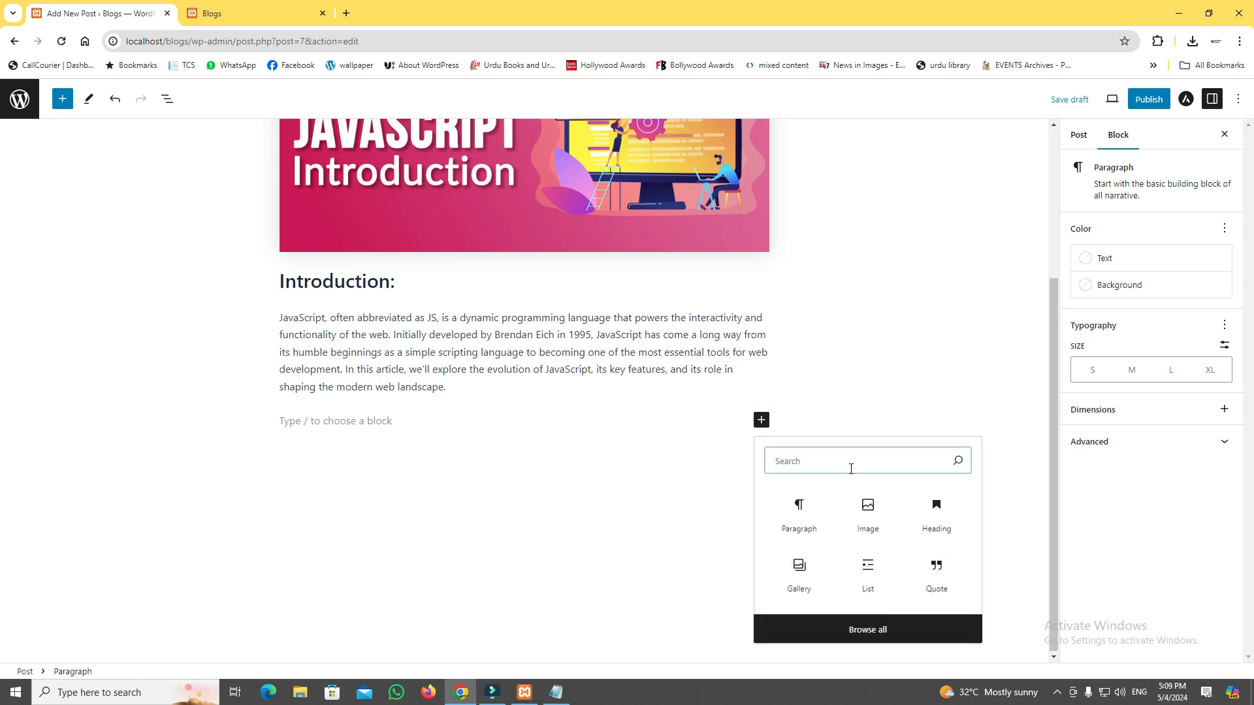
pyautogui.click(949, 529)
pyautogui.write('Evolution of JavaScript:')
pyautogui.press('Return')
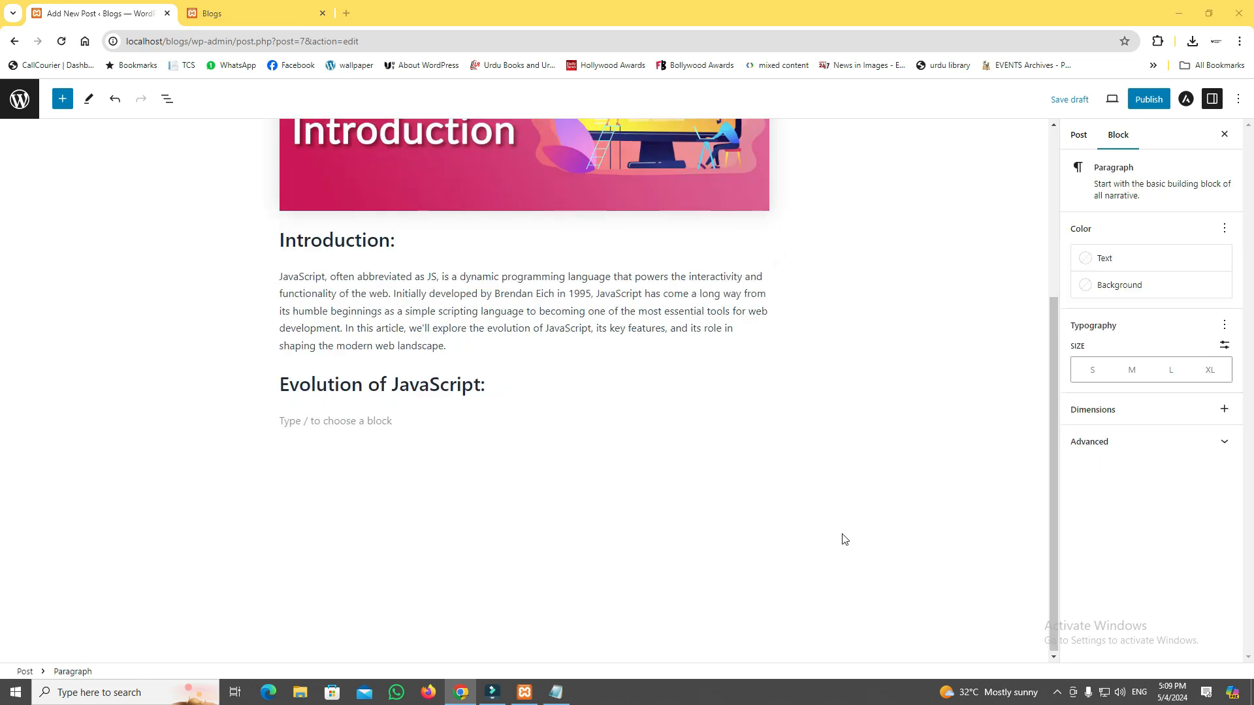
# Copy the two "Evolution of JavaScript" paragraphs from java post.txt and paste them below that heading in the post.
pyautogui.hotkey('alt', 'Tab')
pyautogui.moveTo(8, 307); pyautogui.dragTo(1198, 393)
pyautogui.click(762, 420)
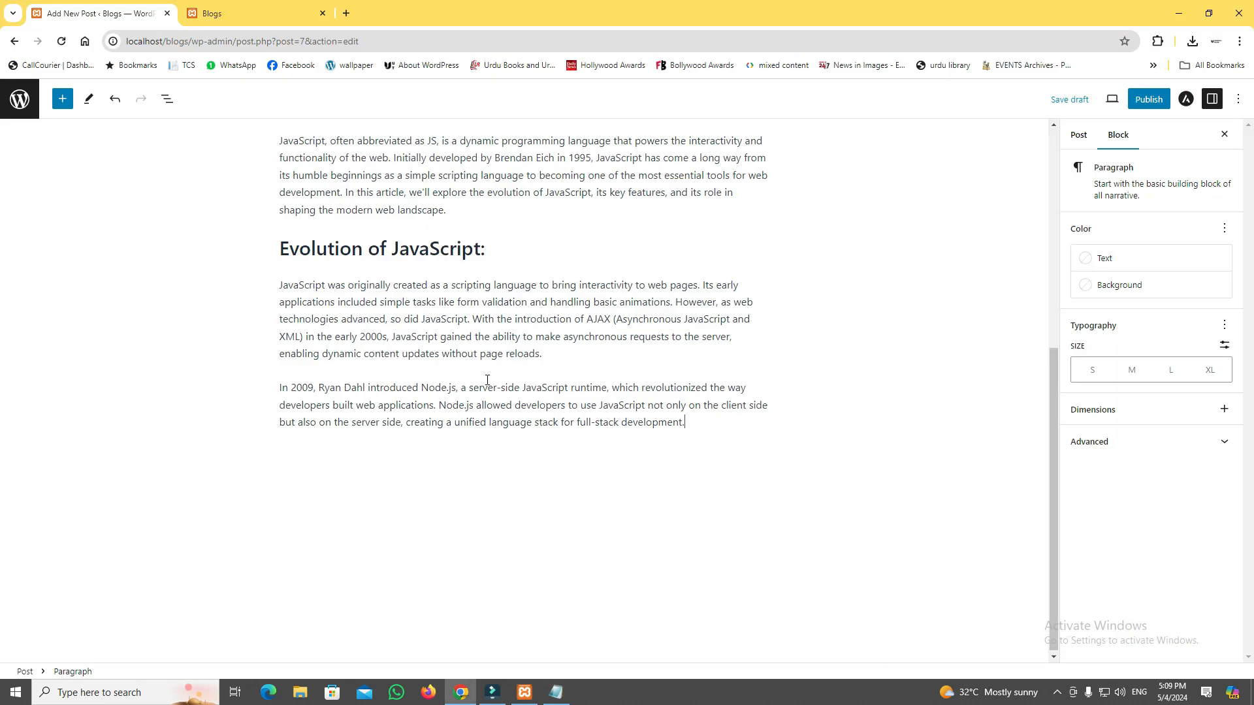
# Add the "The Rise of Frameworks and Libraries:" section with its paragraphs from java post.txt, followed by the heading "The Modern JavaScript Ecosystem:".
pyautogui.moveTo(8, 336); pyautogui.dragTo(392, 408)
pyautogui.moveTo(392, 407); pyautogui.dragTo(1001, 426)
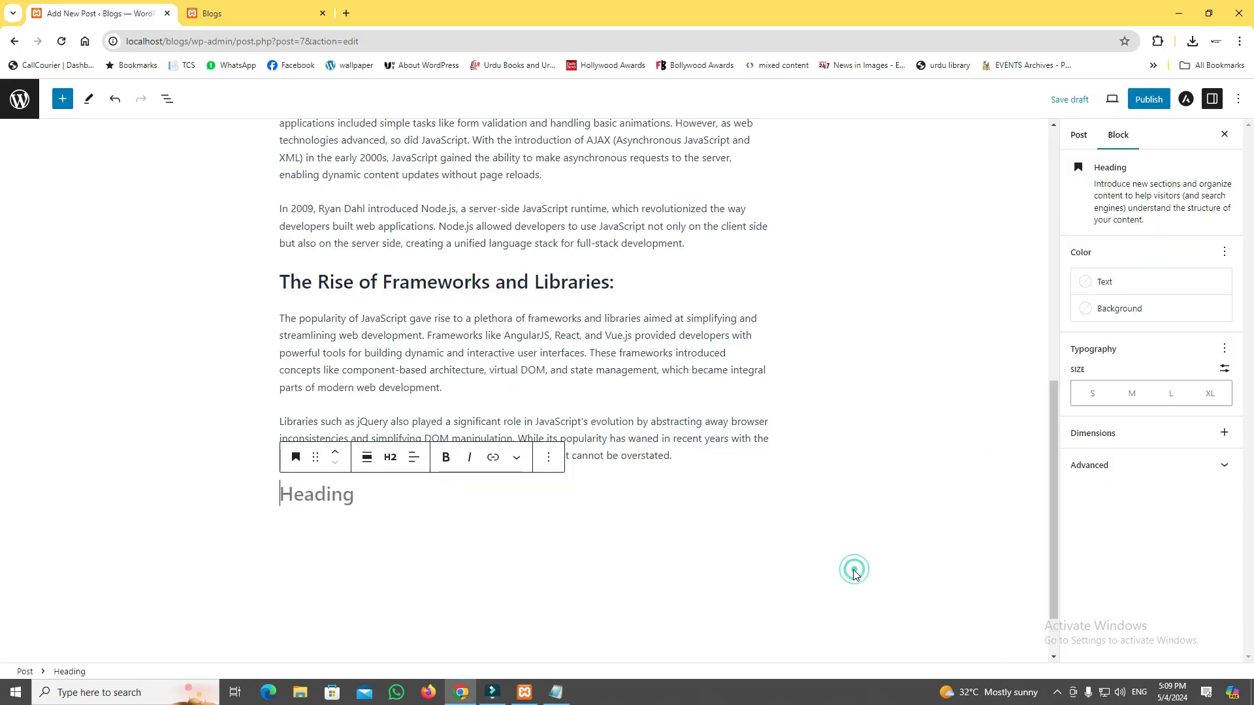
pyautogui.write('The Modern JavaScript Ecosystem:')
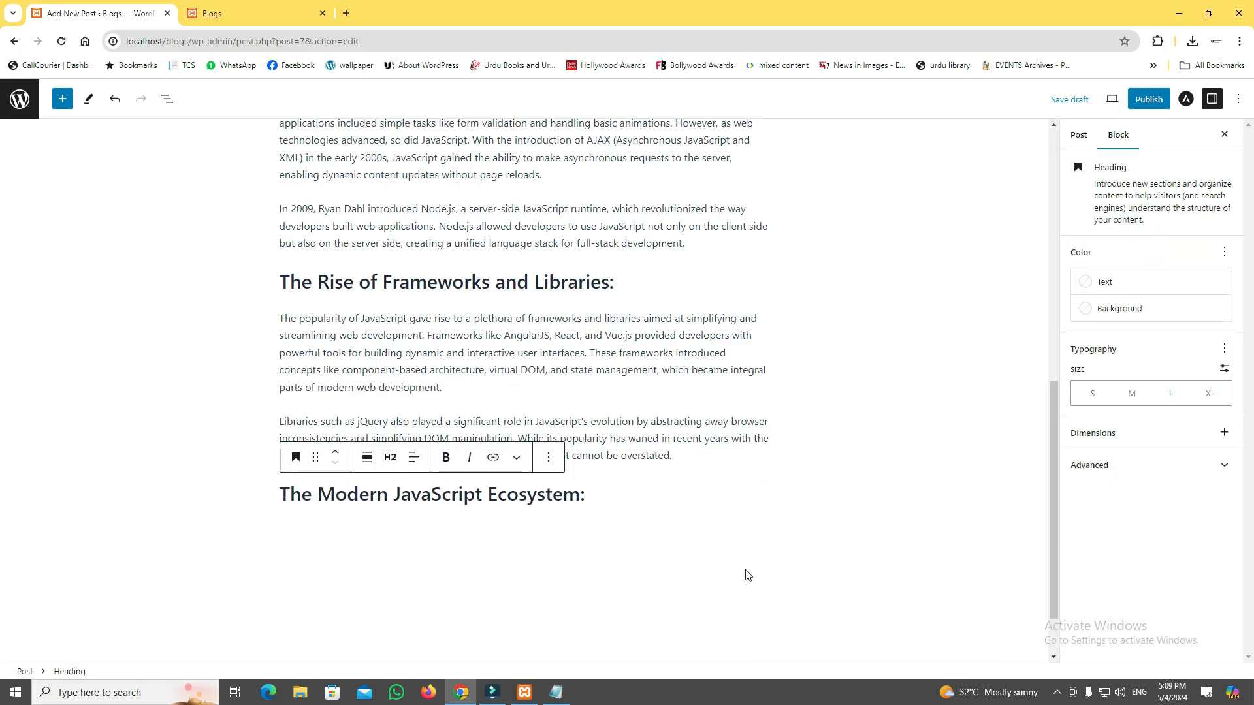
pyautogui.press('Return')
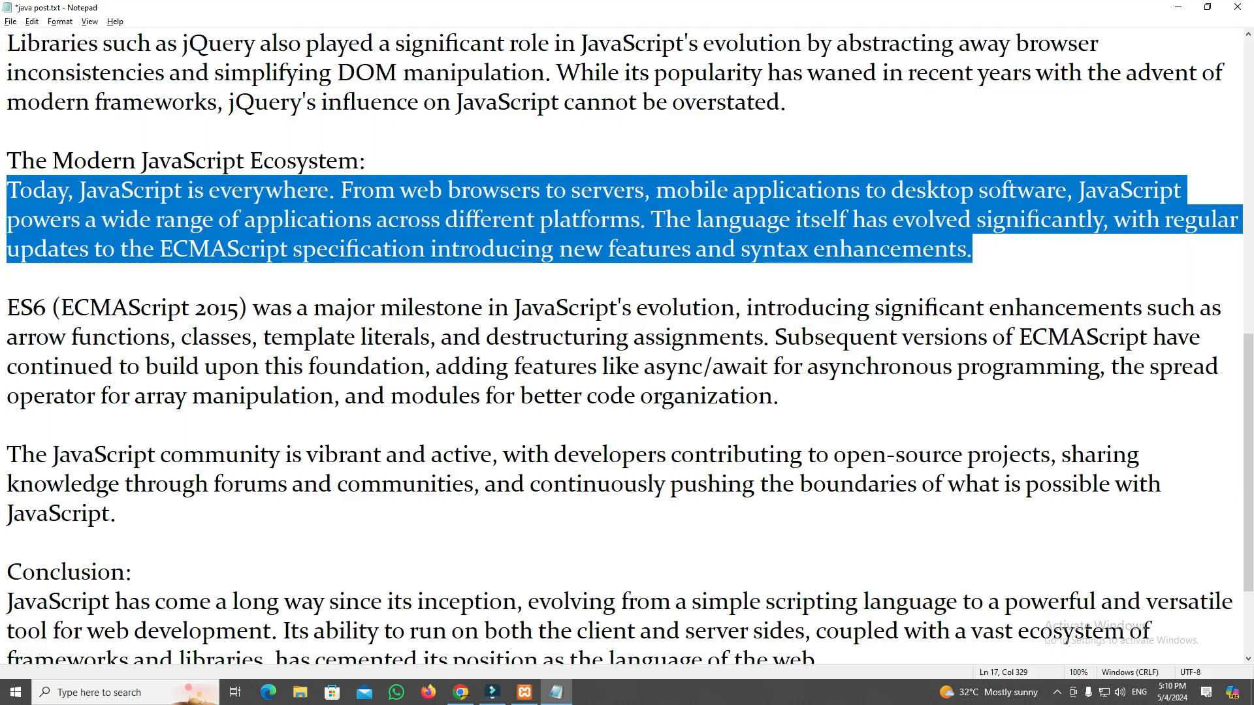
# Paste the three paragraphs on the modern JavaScript ecosystem from java post.txt and add a "Conclusion:" heading below them.
pyautogui.moveTo(6, 308); pyautogui.dragTo(778, 396)
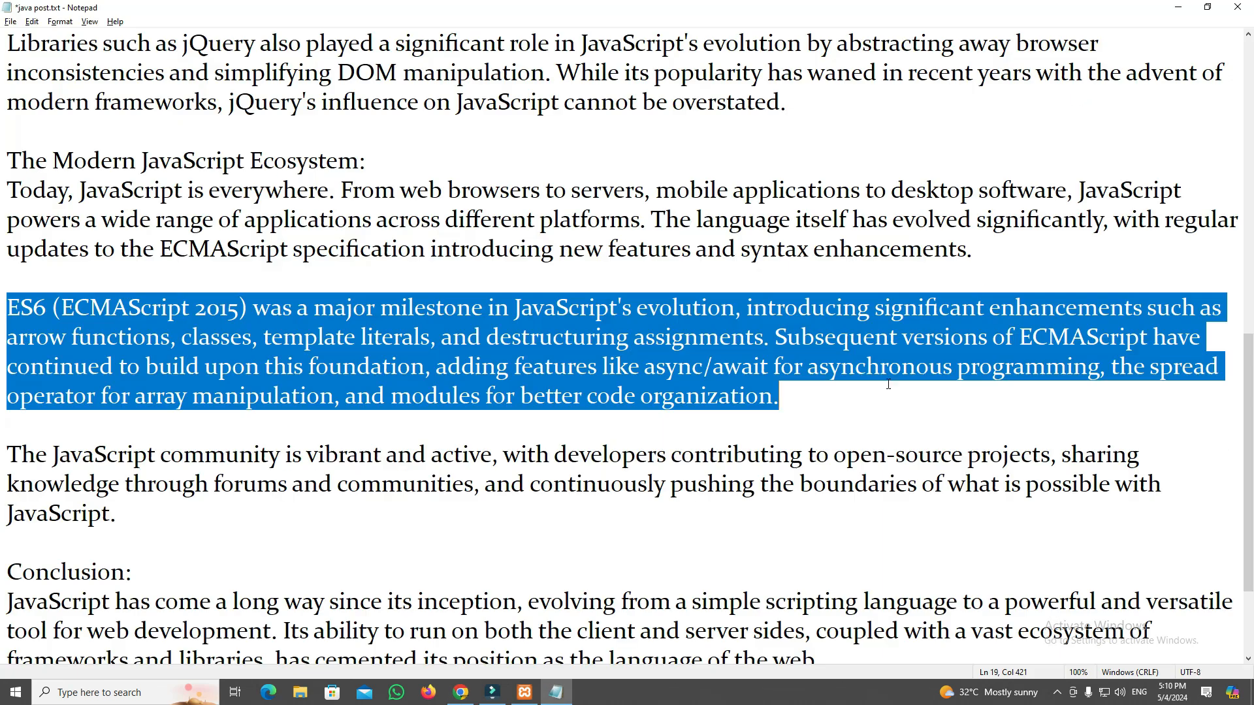
pyautogui.moveTo(7, 454); pyautogui.dragTo(150, 507)
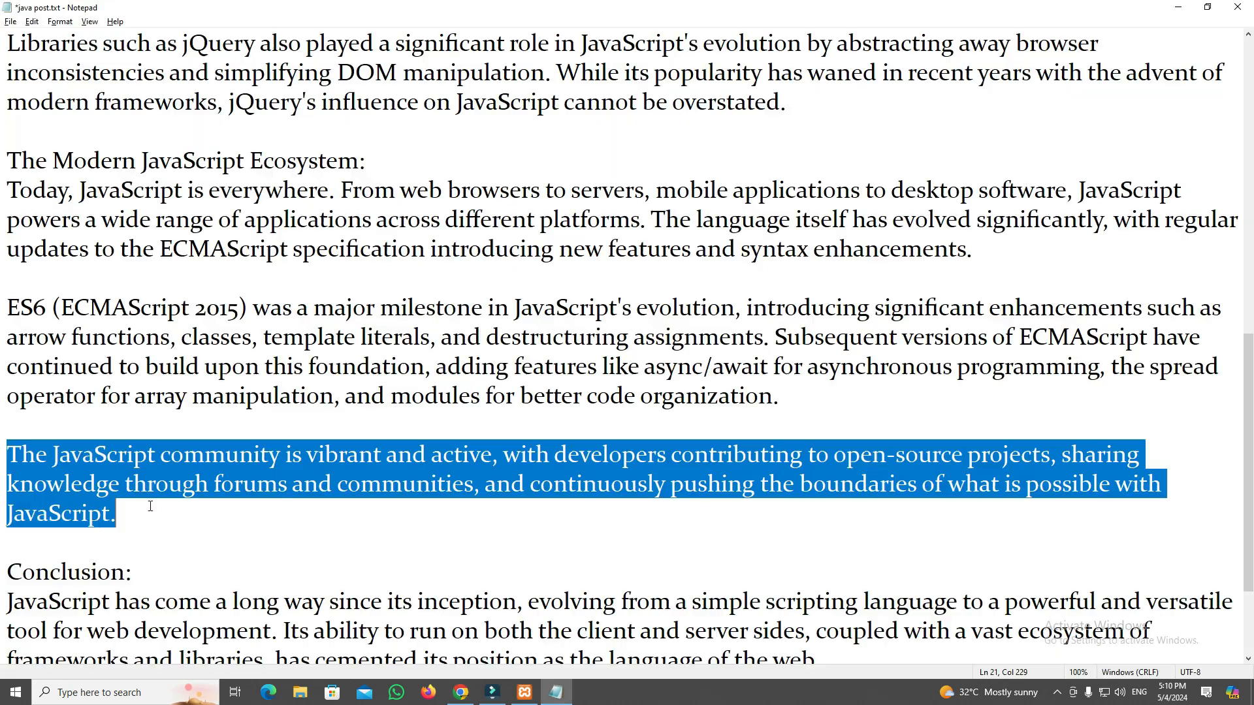
pyautogui.scroll(-3, 150, 507)
pyautogui.moveTo(6, 426); pyautogui.dragTo(131, 425)
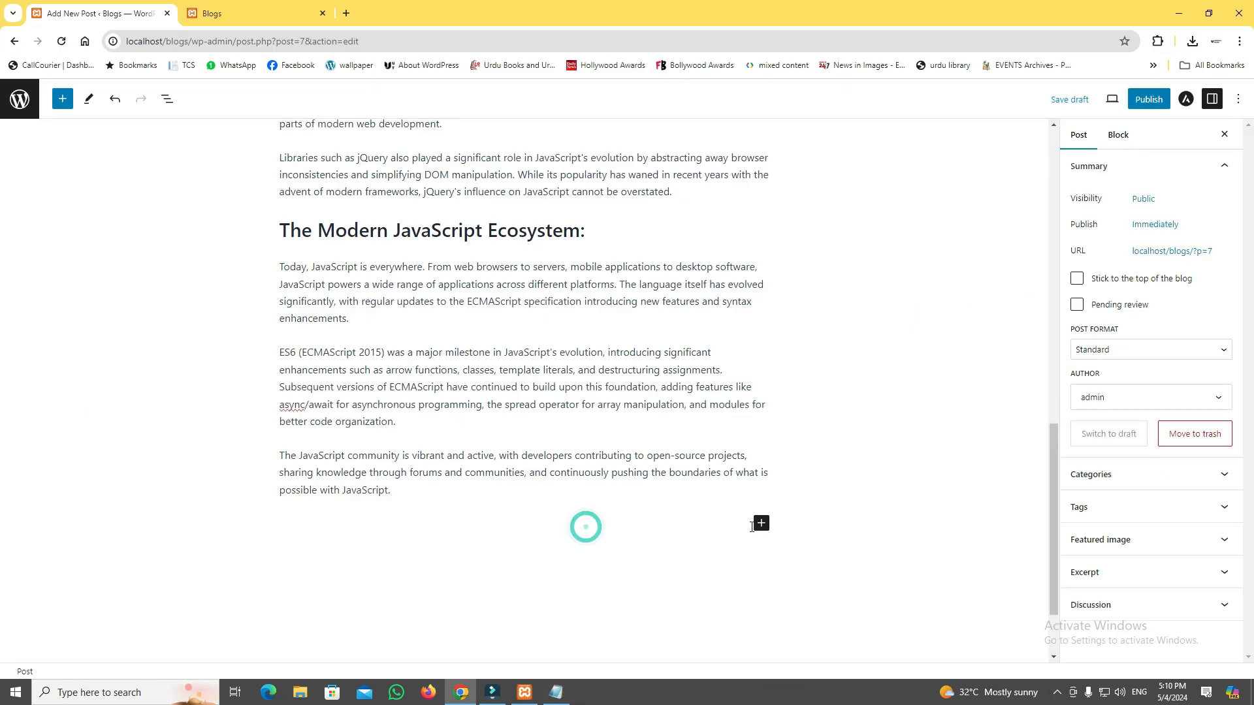
pyautogui.write('Conclusion:')
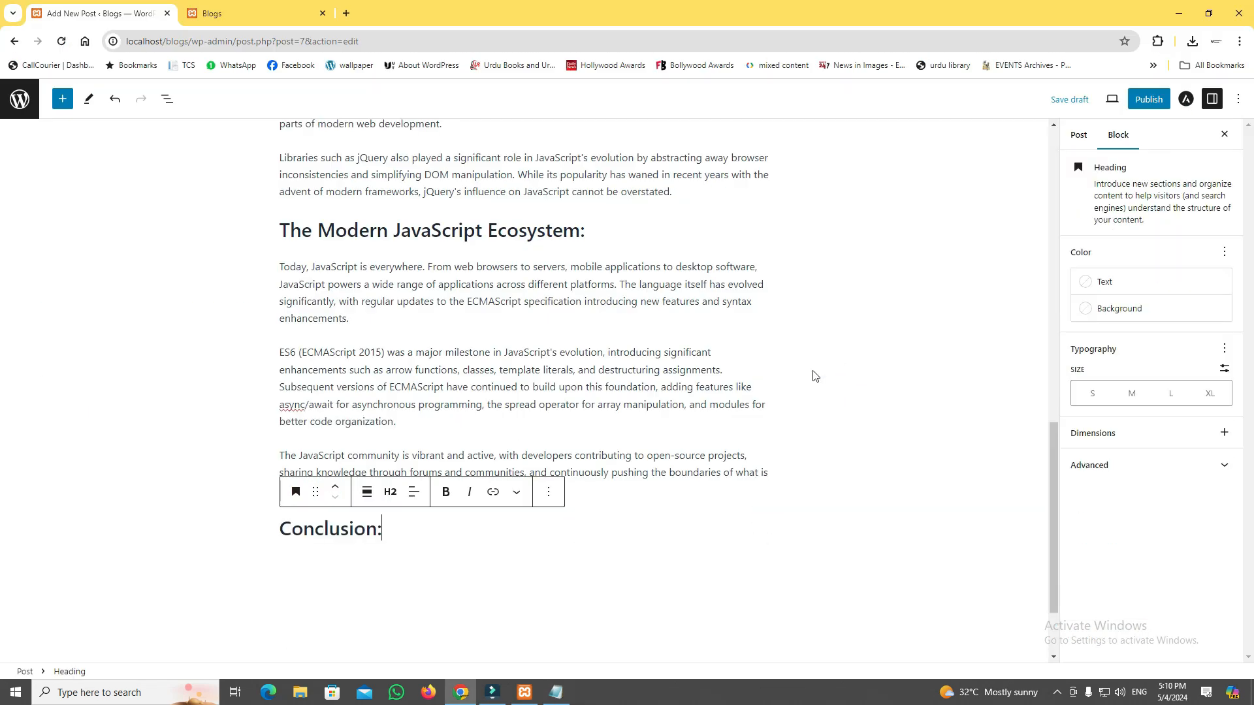
# Paste the conclusion paragraphs from java post.txt below the "Conclusion:" heading and deselect the block.
pyautogui.moveTo(7, 454); pyautogui.dragTo(821, 513)
pyautogui.write('JavaScript has come a long way since its inception, evolving from a simple scripting language to a powerful and versatile tool for web development. Its ability to run on both the client and server sides, coupled with a vast ecosystem of frameworks and libraries, has cemented its position as the language of the web.')
pyautogui.write('As technology continues to advance, JavaScript will undoubtedly continue to evolve, adapting to new challenges and opportunities in the ever-changing landscape of web development. With its widespread adoption and vibrant community, JavaScript is poised to remain a dominant force in shaping the future of the web for years to come.')
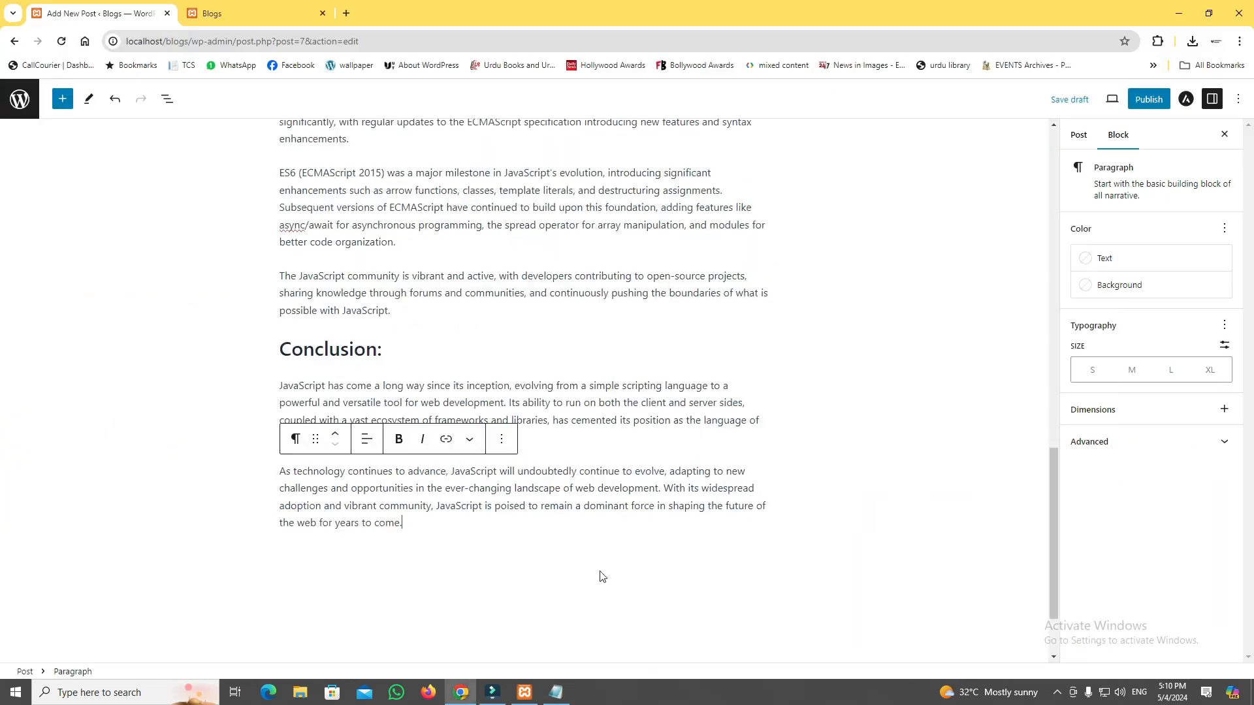
pyautogui.click(600, 567)
# Review the whole post from the title and image through every section heading and paragraph to the conclusion.
pyautogui.scroll(15, 579, 549)
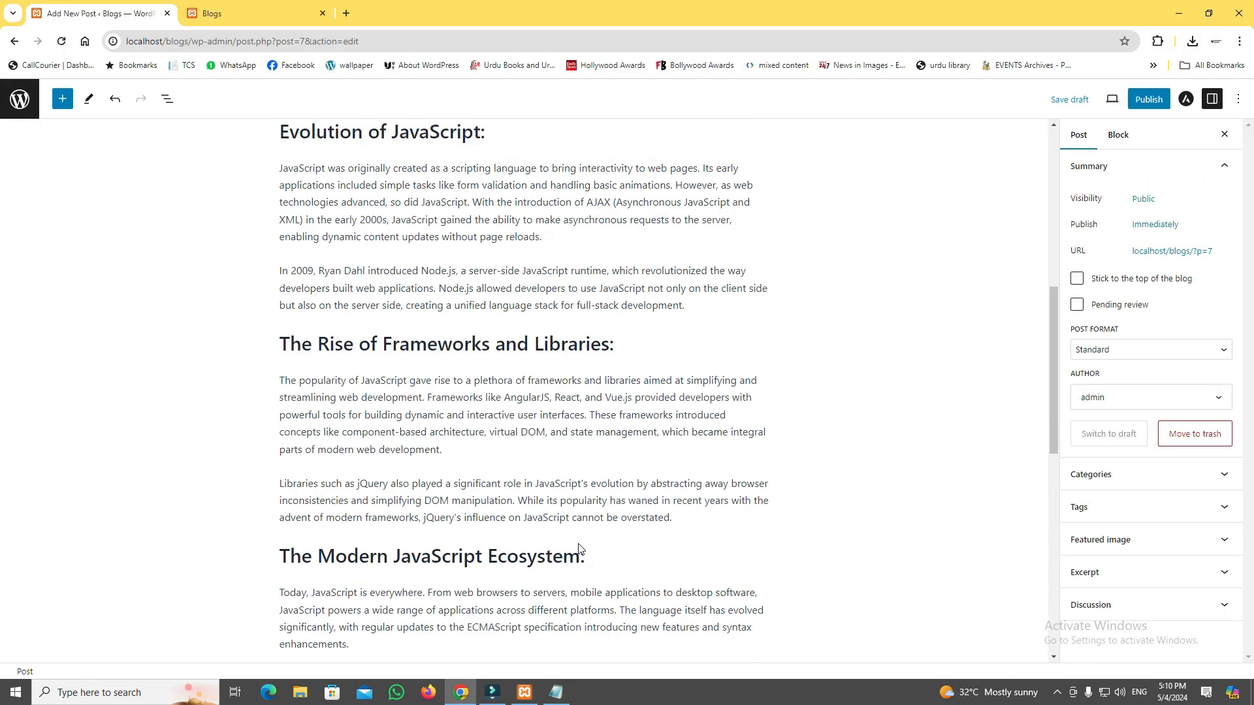
pyautogui.scroll(3, 578, 549)
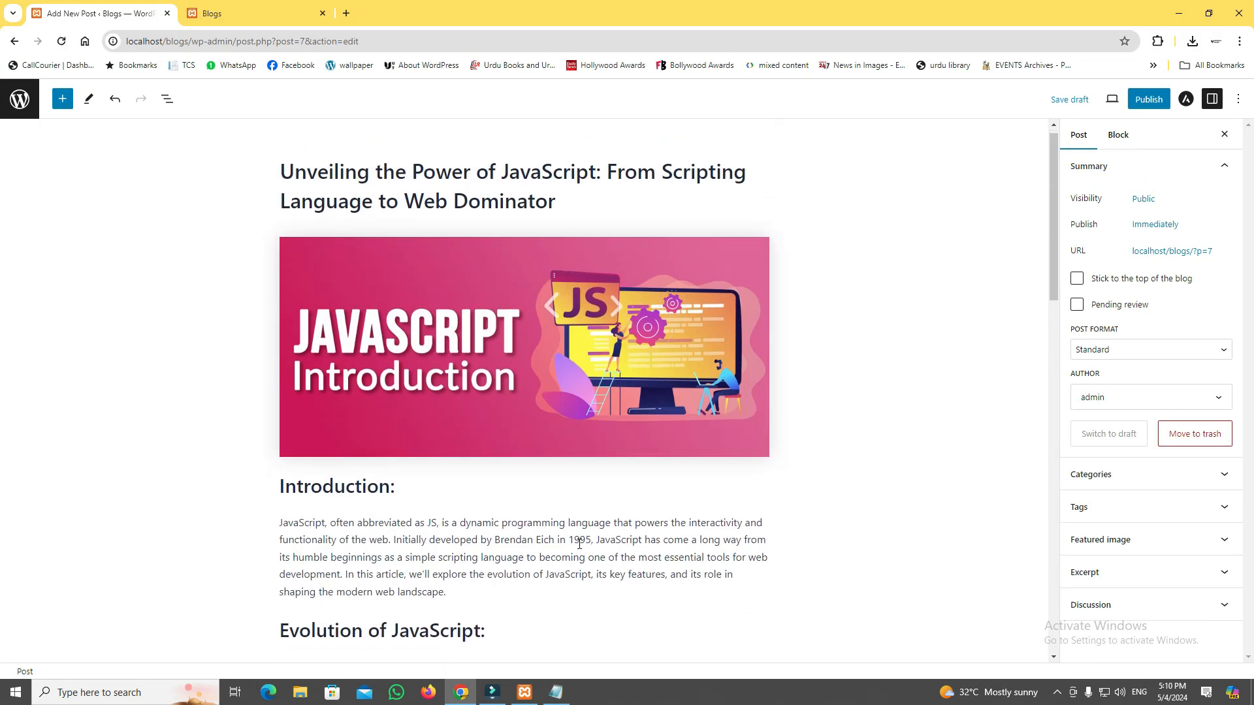
pyautogui.scroll(-6, 578, 483)
pyautogui.scroll(-9, 579, 543)
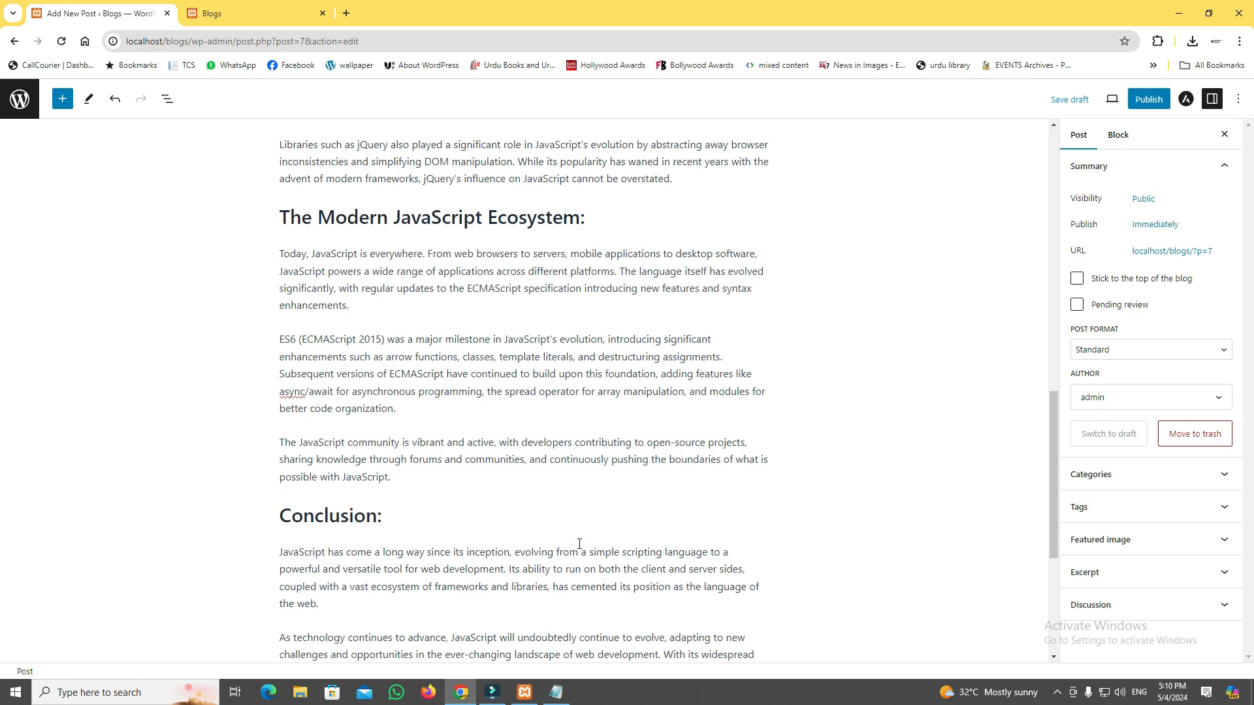
pyautogui.scroll(-2, 579, 543)
pyautogui.scroll(4, 579, 544)
pyautogui.scroll(-5, 580, 544)
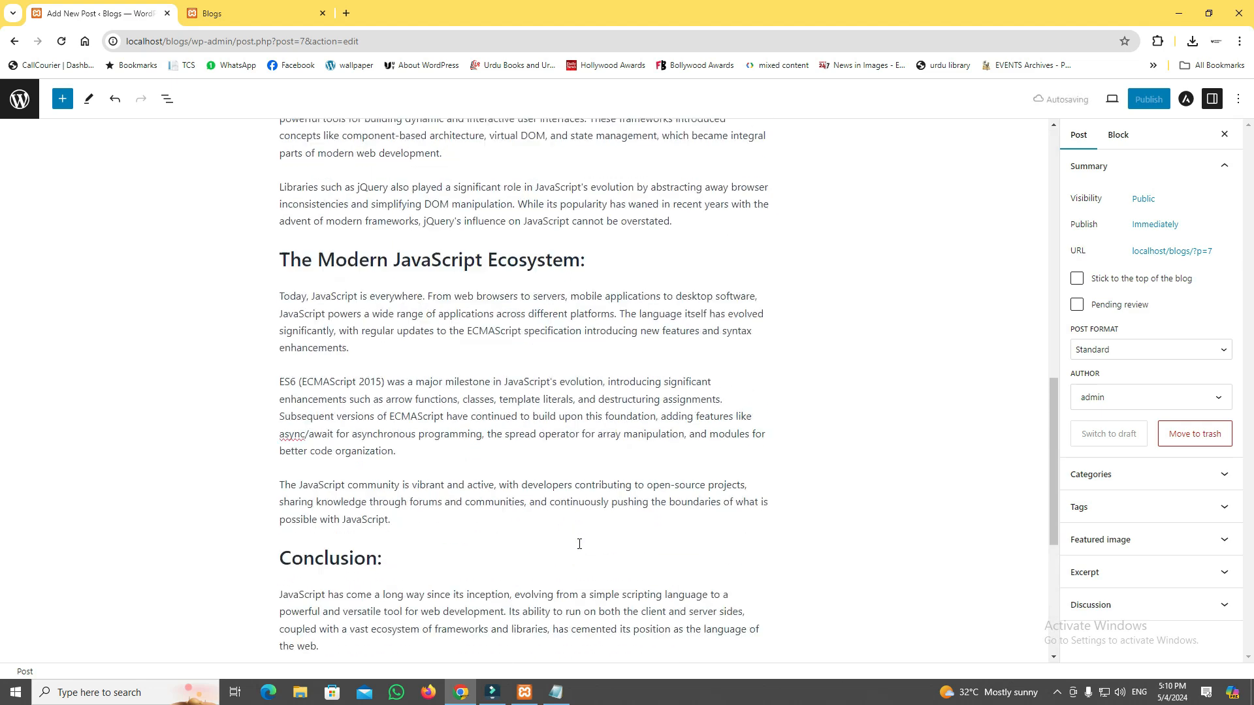
pyautogui.scroll(15, 579, 548)
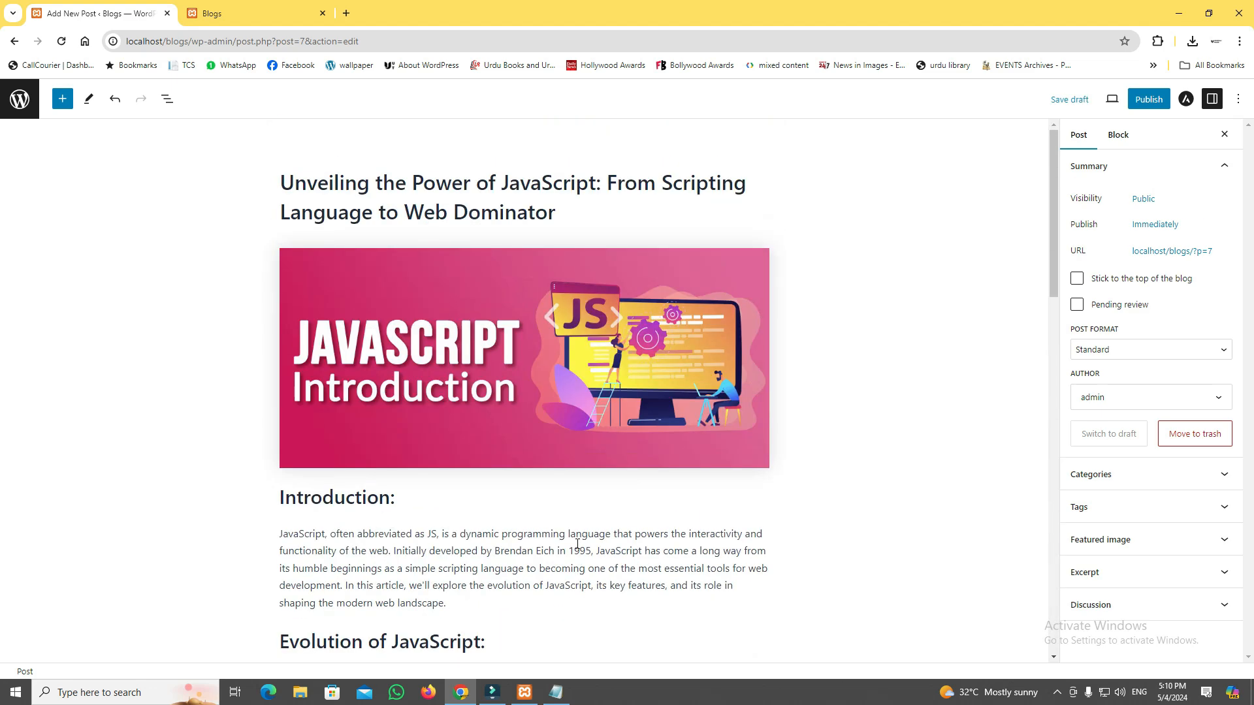
pyautogui.scroll(-10, 369, 312)
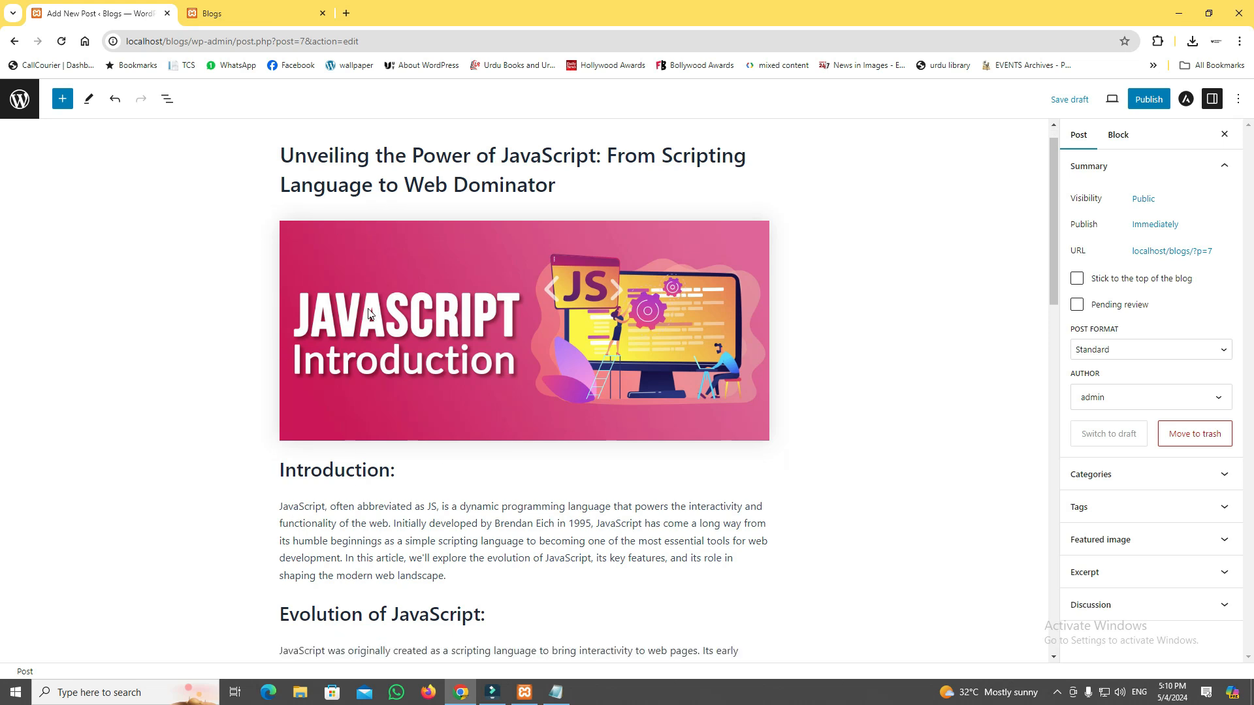
pyautogui.scroll(-7, 369, 312)
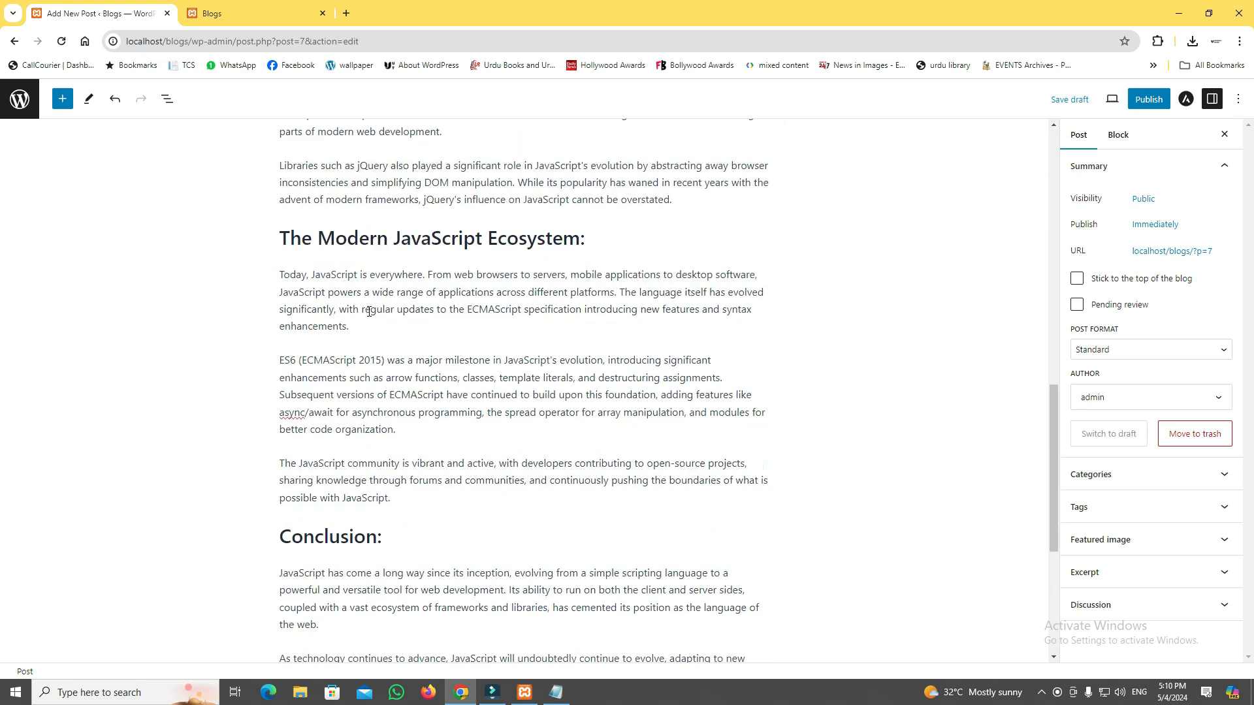
pyautogui.scroll(10, 369, 313)
pyautogui.scroll(4, 369, 313)
pyautogui.scroll(-14, 368, 312)
pyautogui.scroll(7, 369, 312)
pyautogui.scroll(4, 369, 311)
pyautogui.scroll(-9, 369, 312)
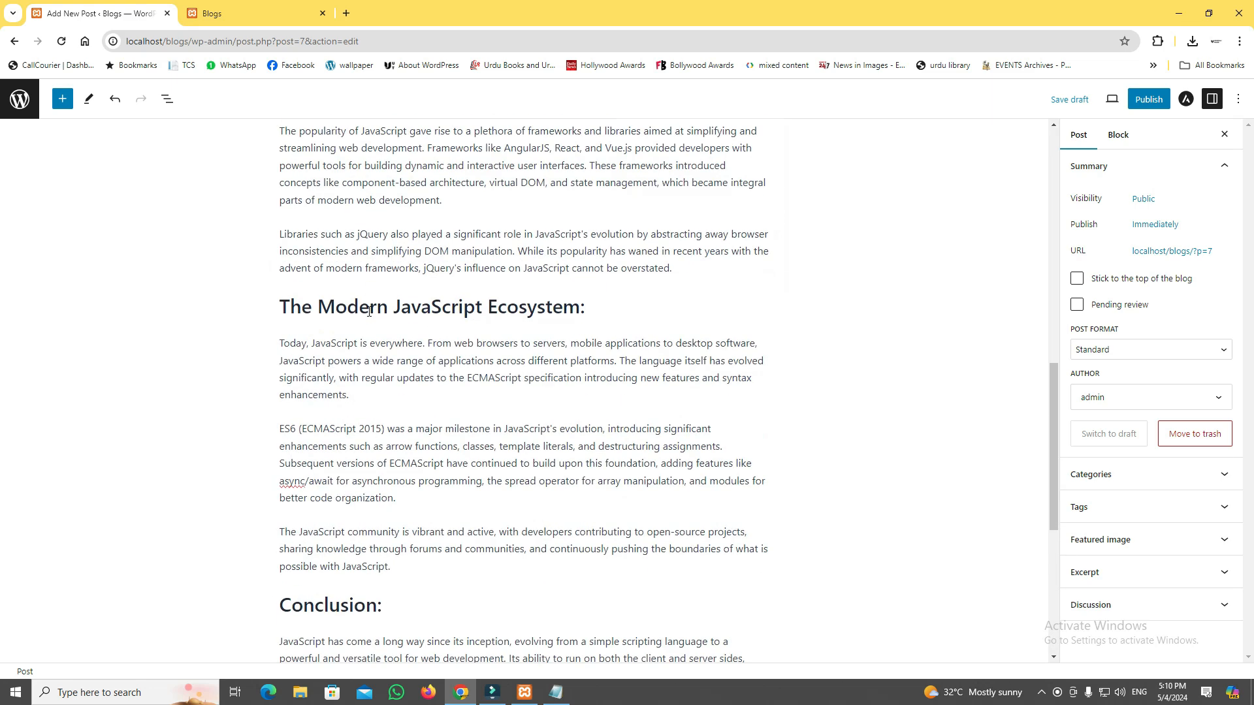
pyautogui.scroll(9, 369, 311)
pyautogui.scroll(-7, 368, 312)
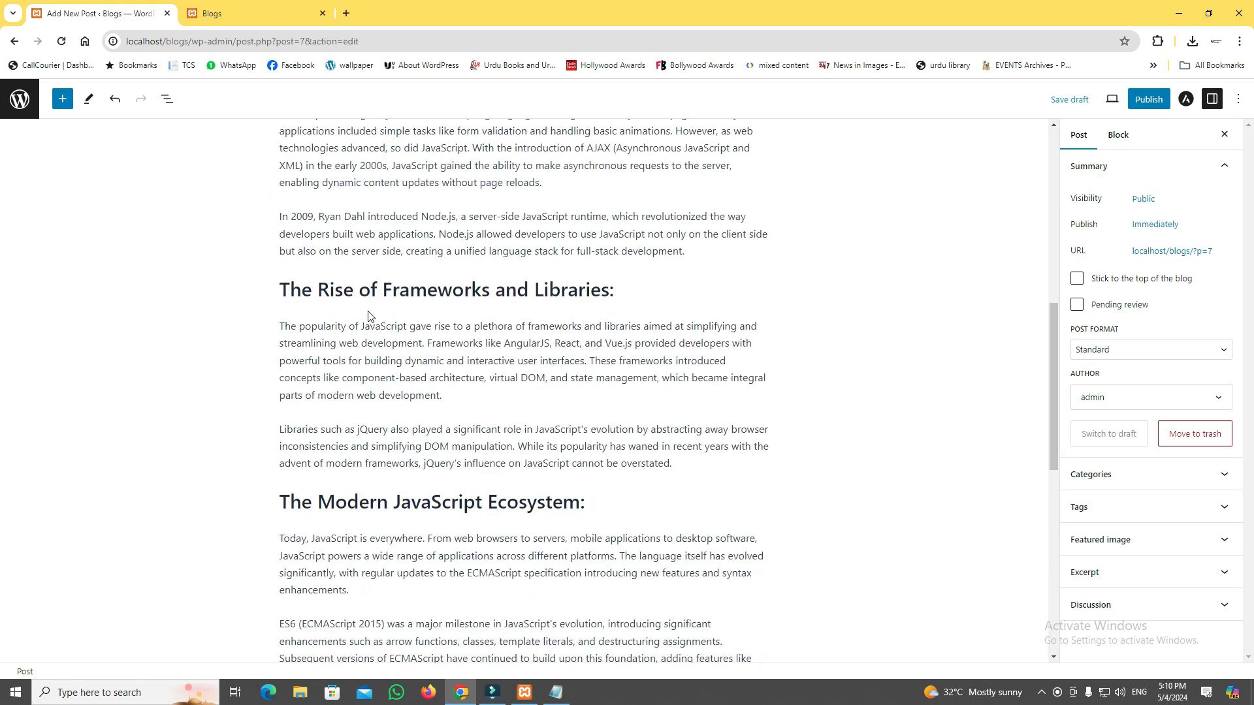
pyautogui.scroll(4, 369, 316)
pyautogui.scroll(-3, 369, 316)
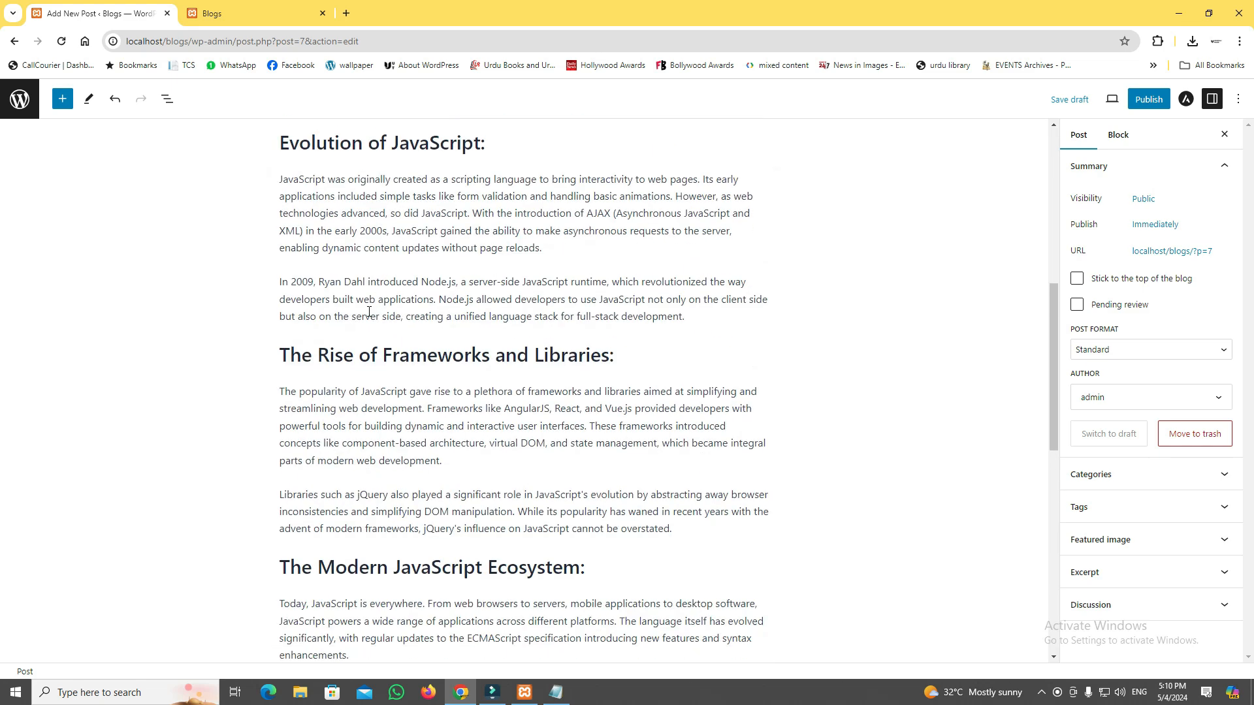
pyautogui.scroll(-2, 369, 311)
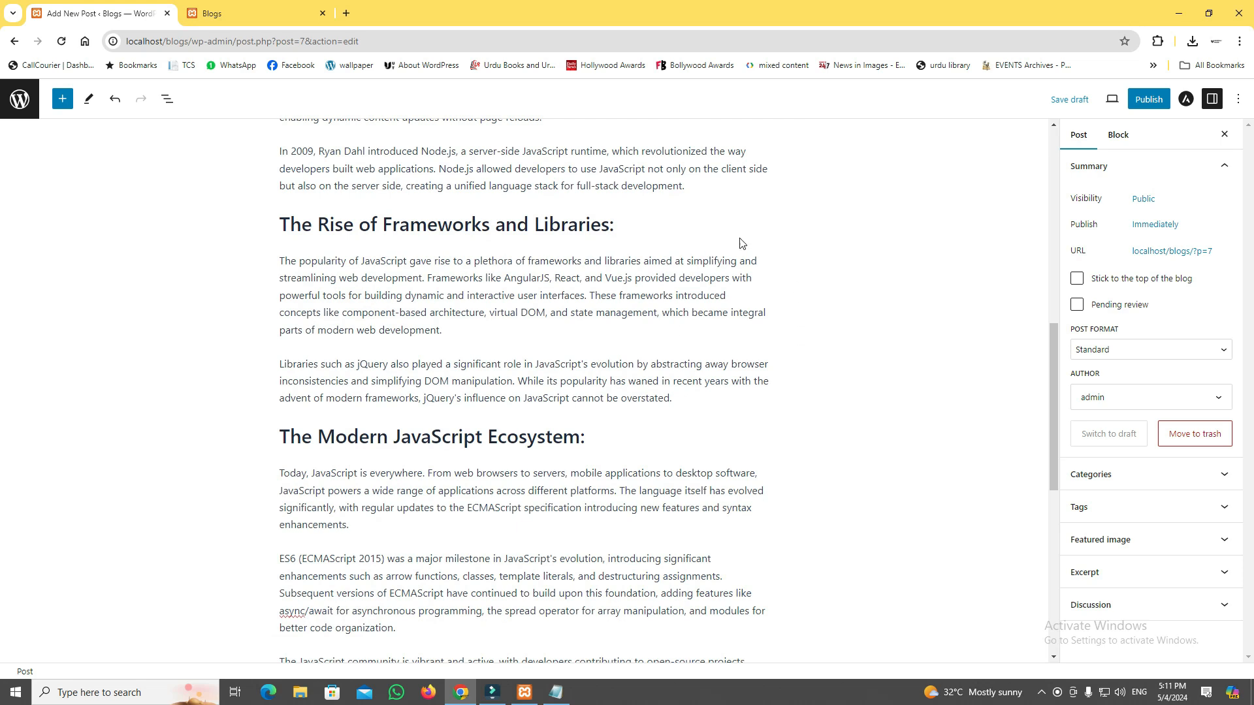
# Insert an Image block below the "The Rise of Frameworks and Libraries:" heading and fill it with java1.png from the media library.
pyautogui.click(691, 229)
pyautogui.press('Return')
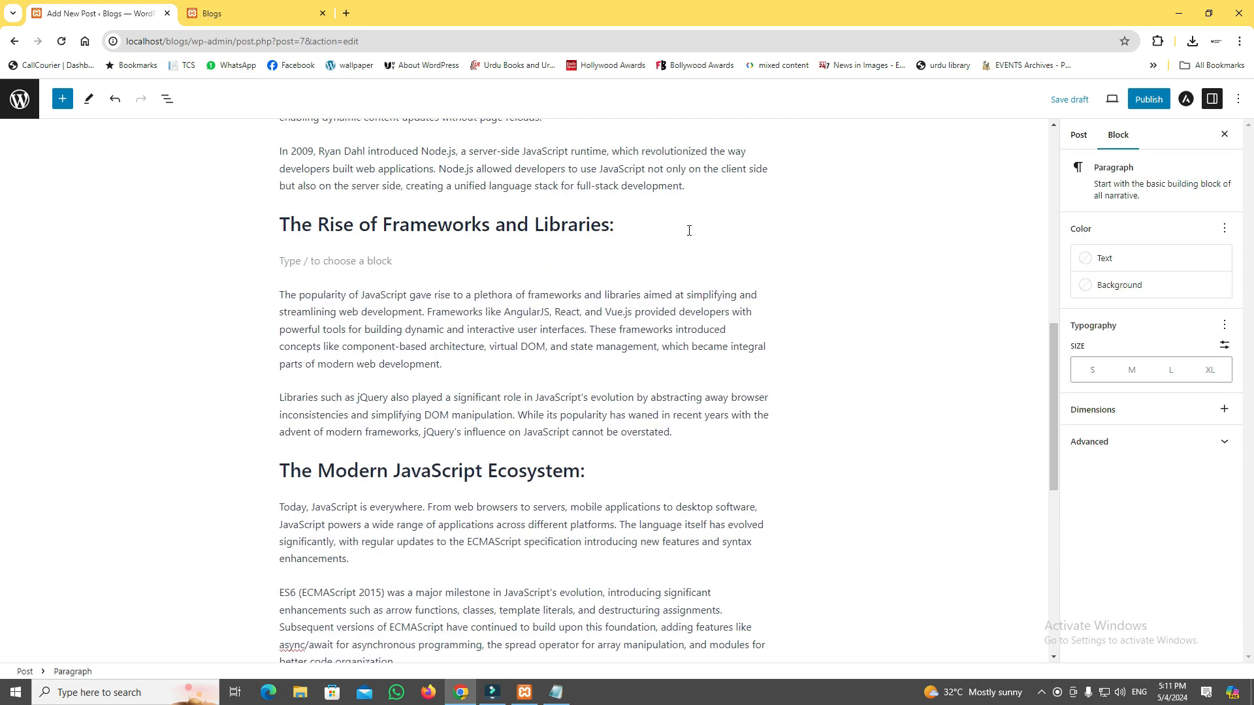
pyautogui.click(763, 261)
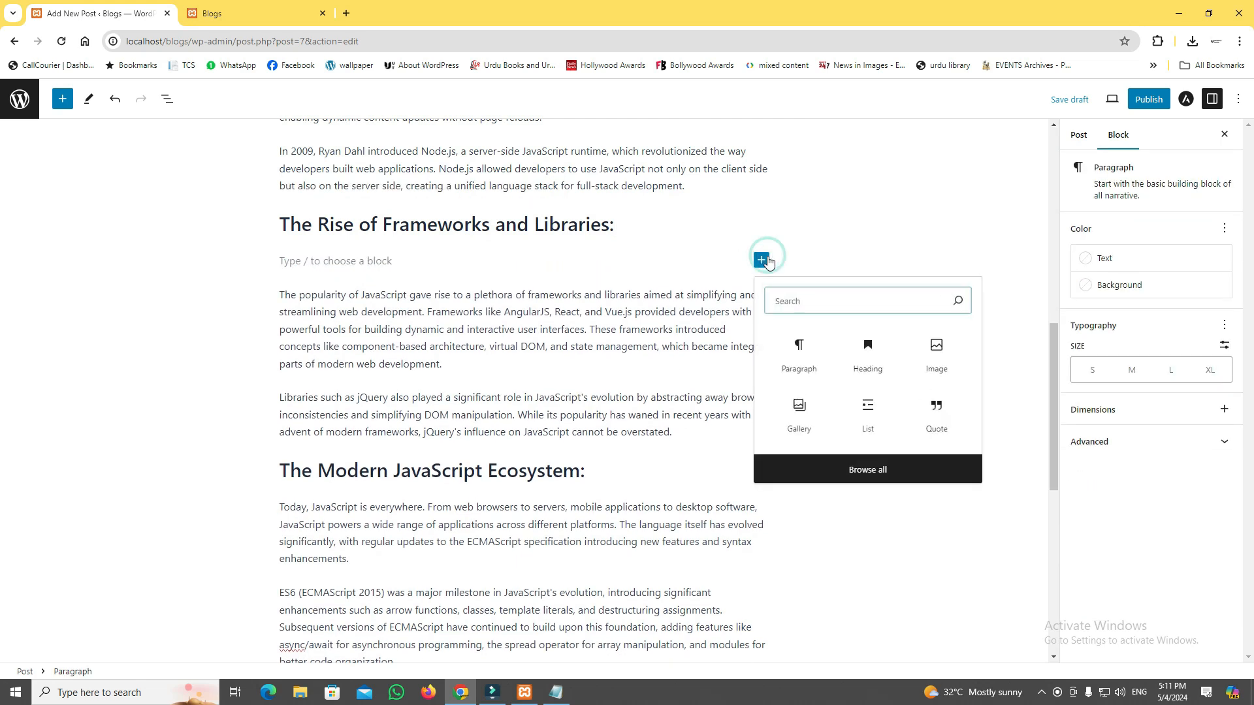
pyautogui.click(930, 346)
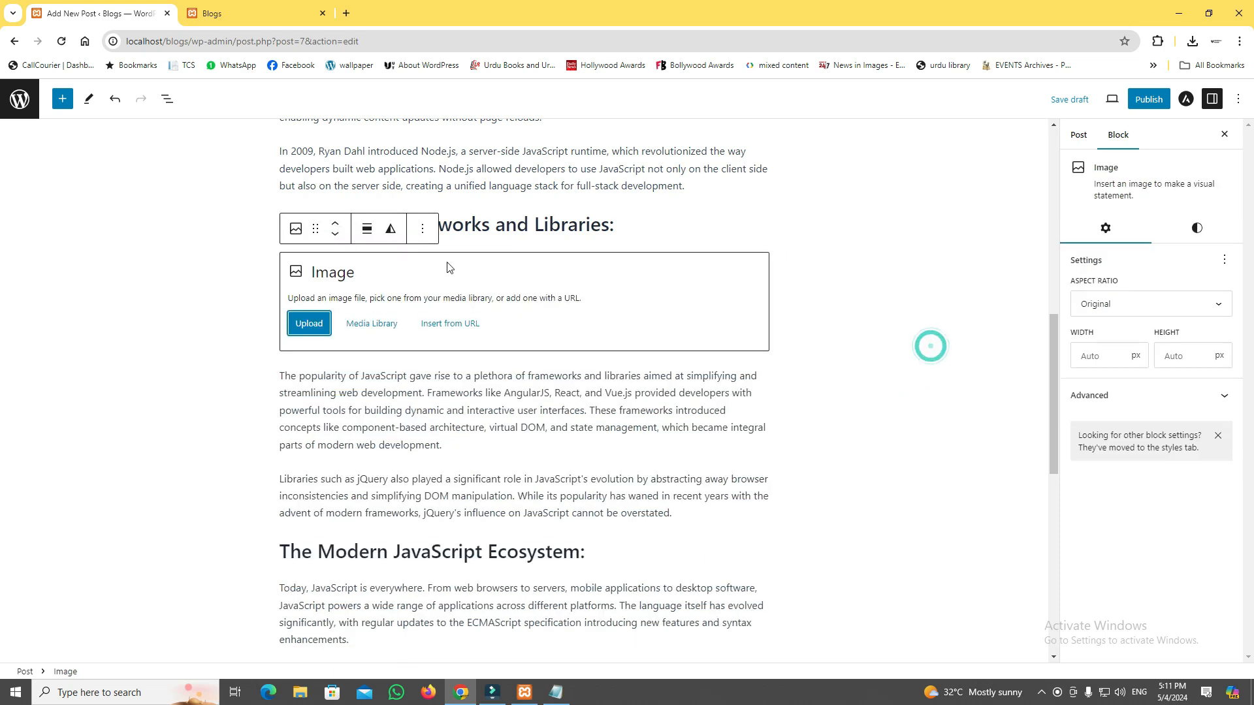
pyautogui.click(371, 324)
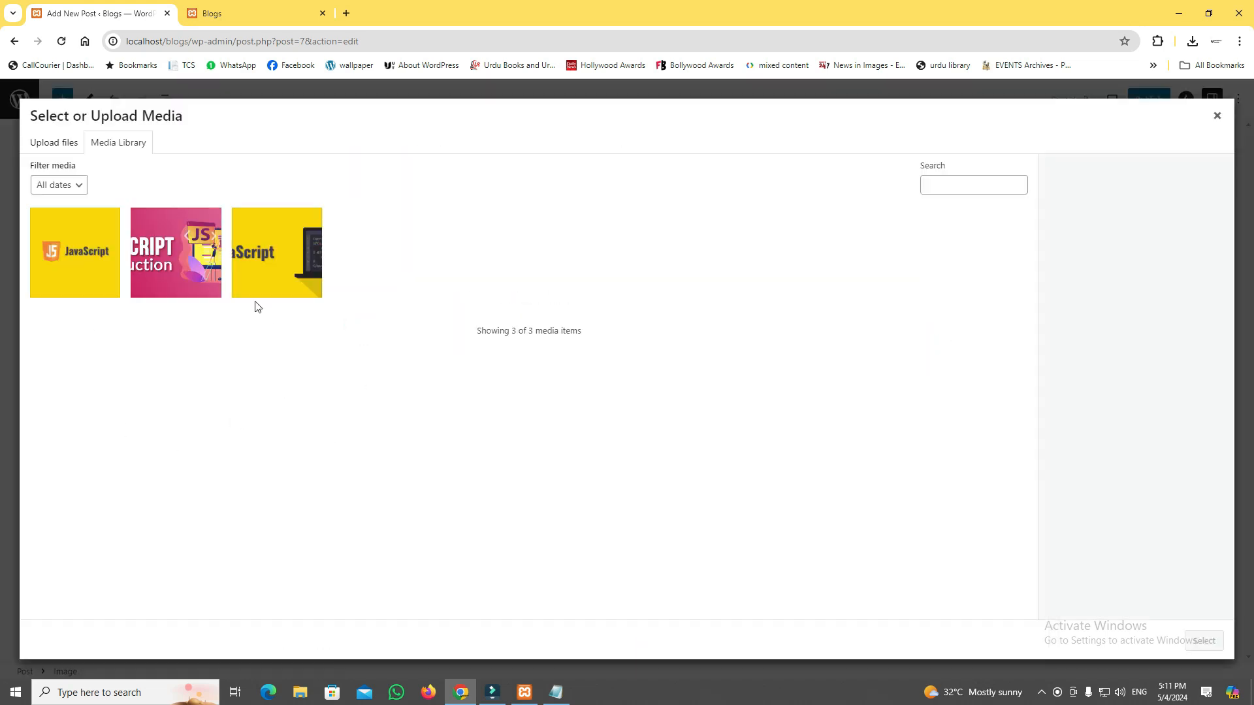
pyautogui.click(272, 280)
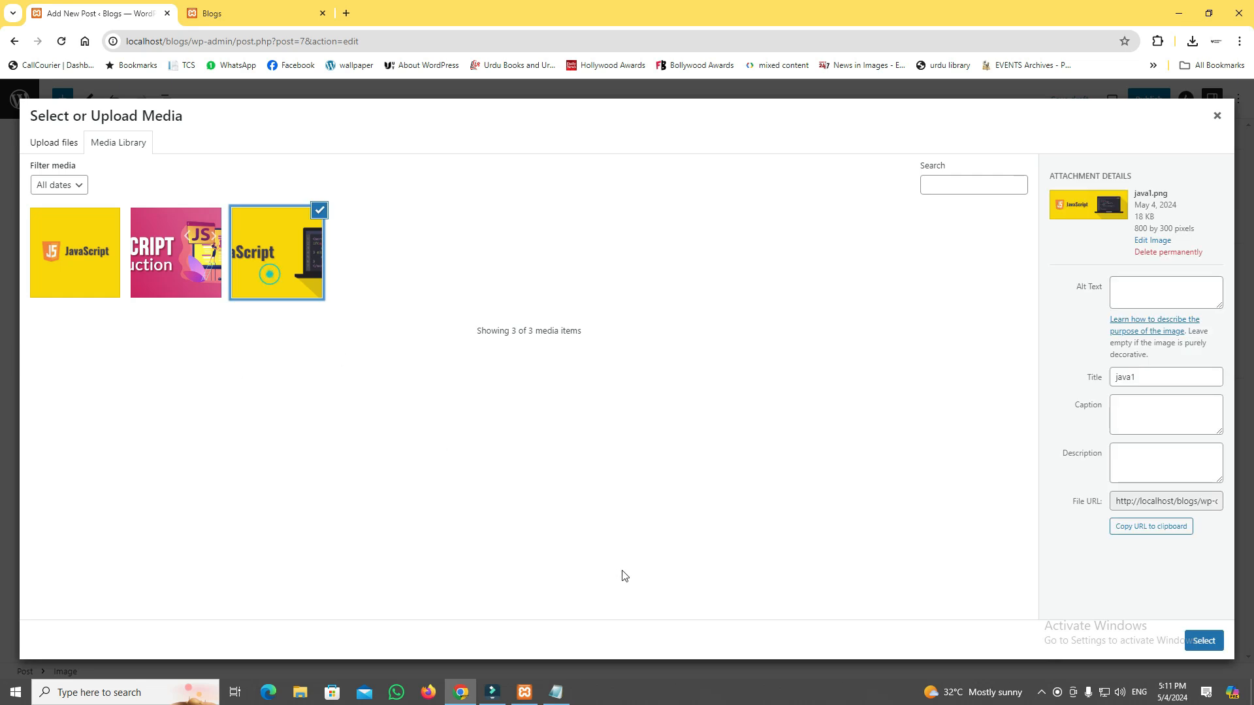
pyautogui.click(1190, 639)
pyautogui.scroll(5, 736, 397)
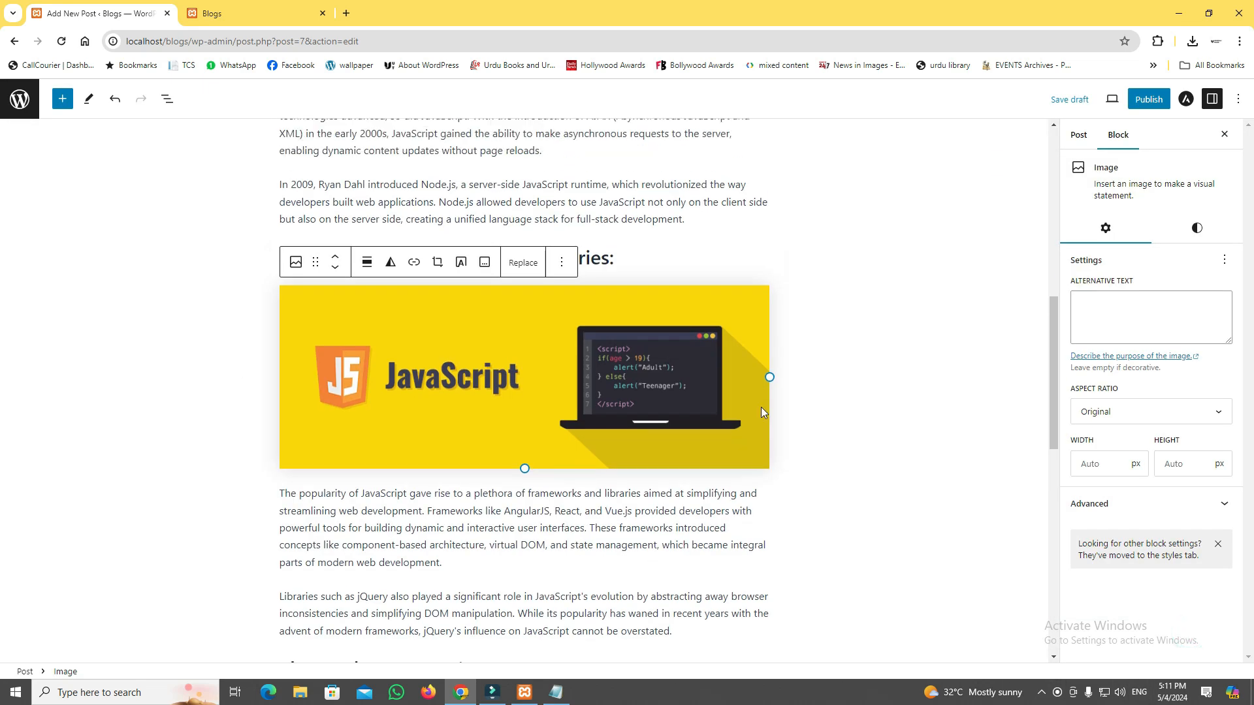
# Deselect the image block and review the post's headings, paragraphs and both images up to the title.
pyautogui.click(771, 408)
pyautogui.scroll(-15, 814, 480)
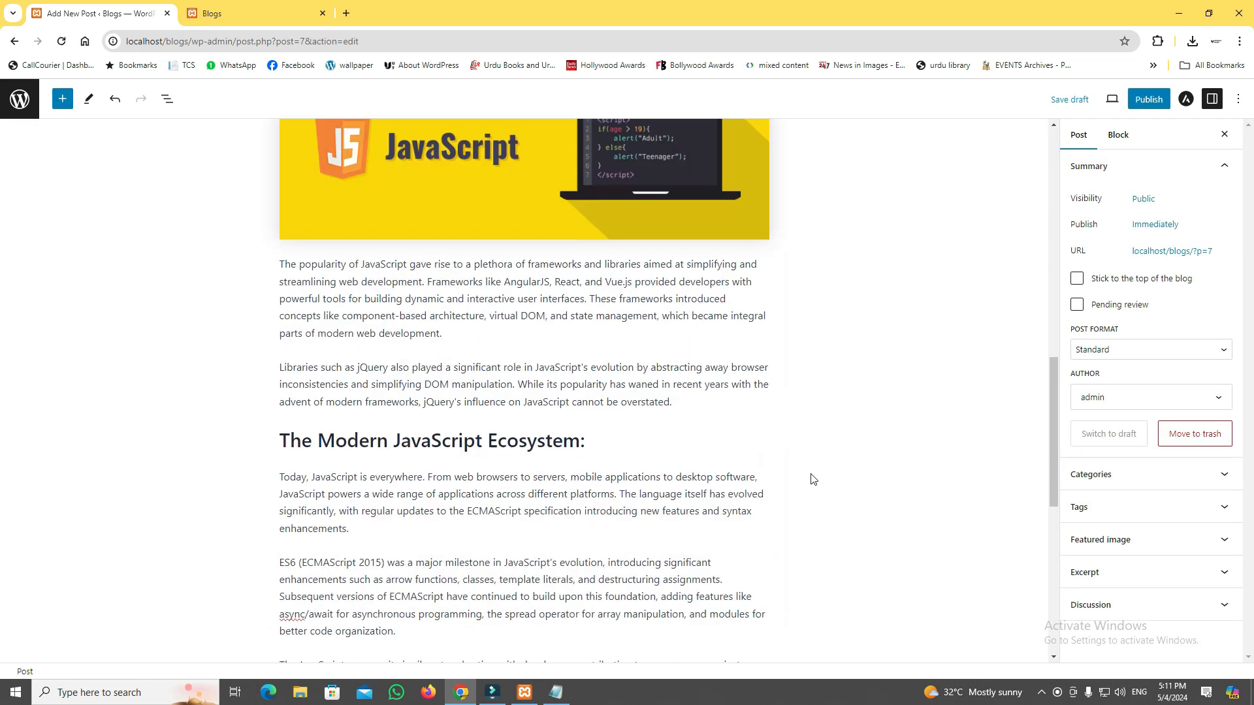
pyautogui.scroll(15, 814, 480)
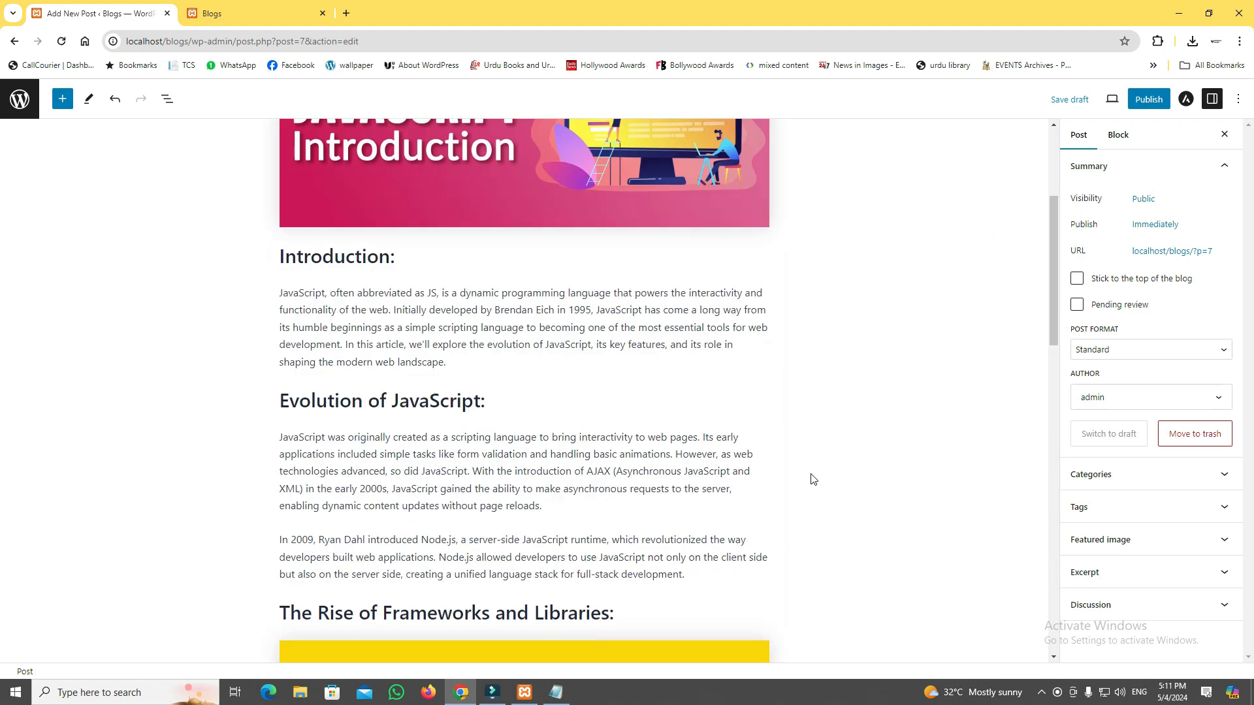
pyautogui.scroll(-18, 469, 450)
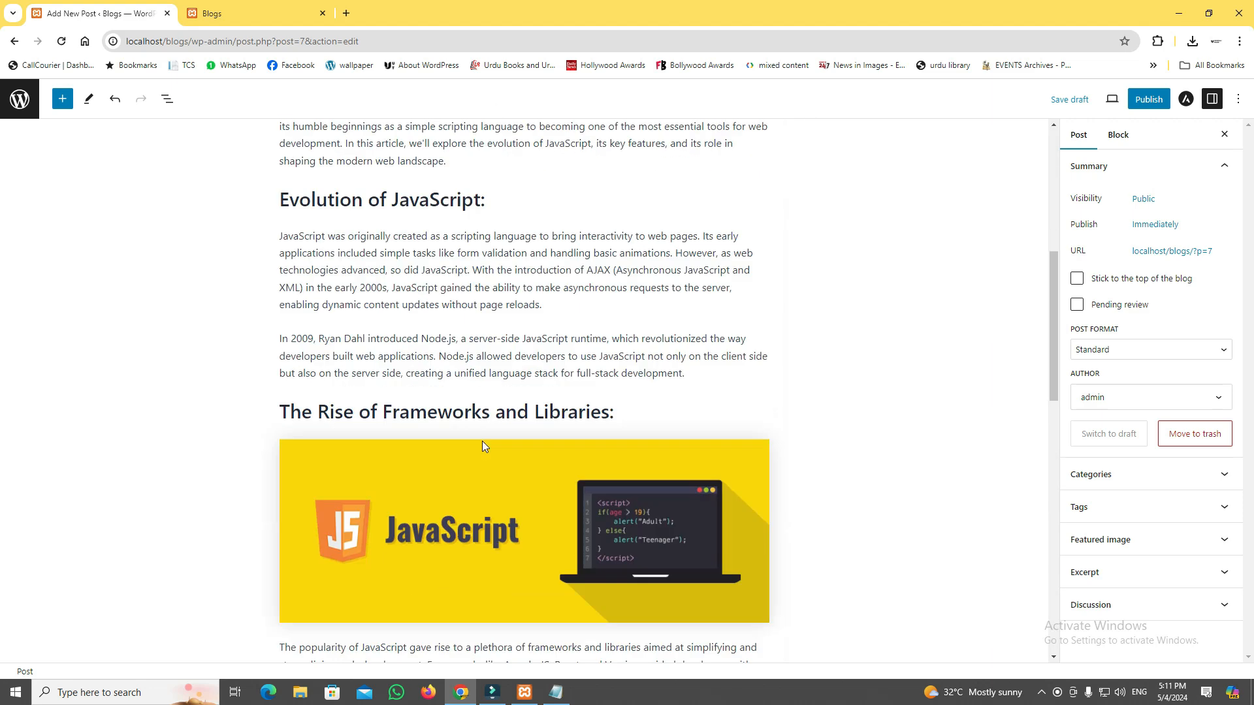
pyautogui.scroll(3, 482, 443)
pyautogui.scroll(12, 483, 446)
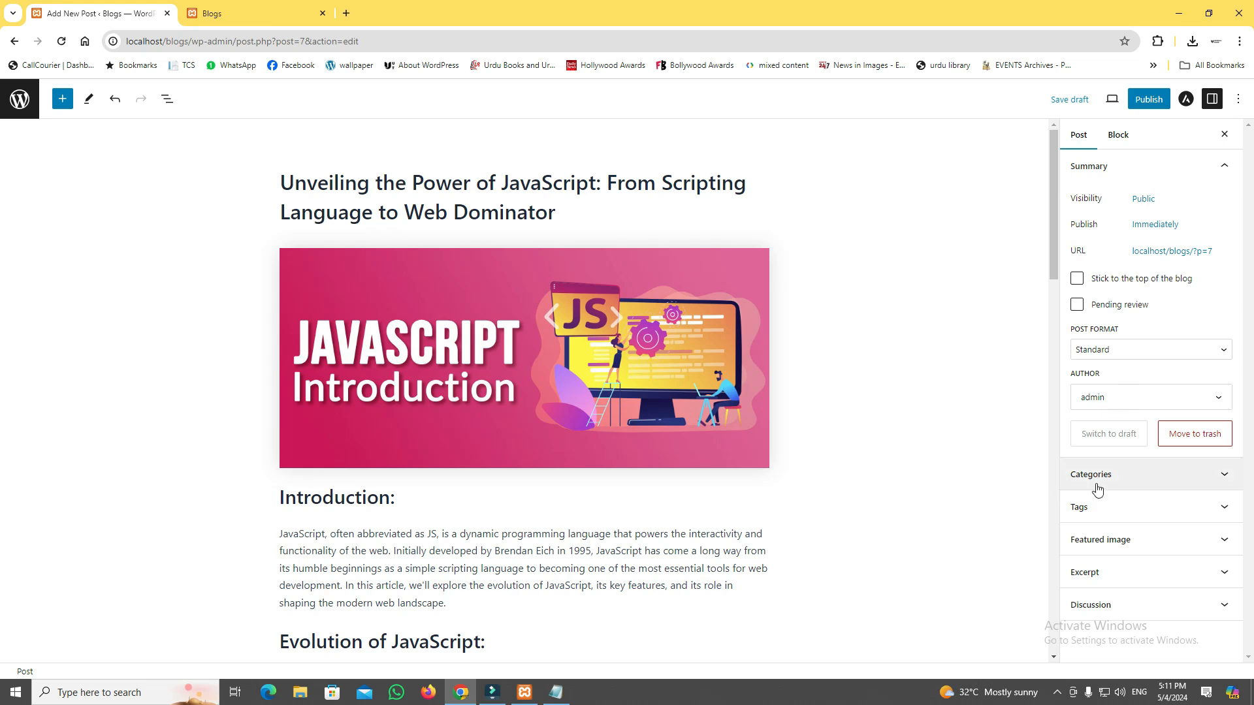
# Assign the post to the Development category and its JavaScript subcategory.
pyautogui.click(1174, 481)
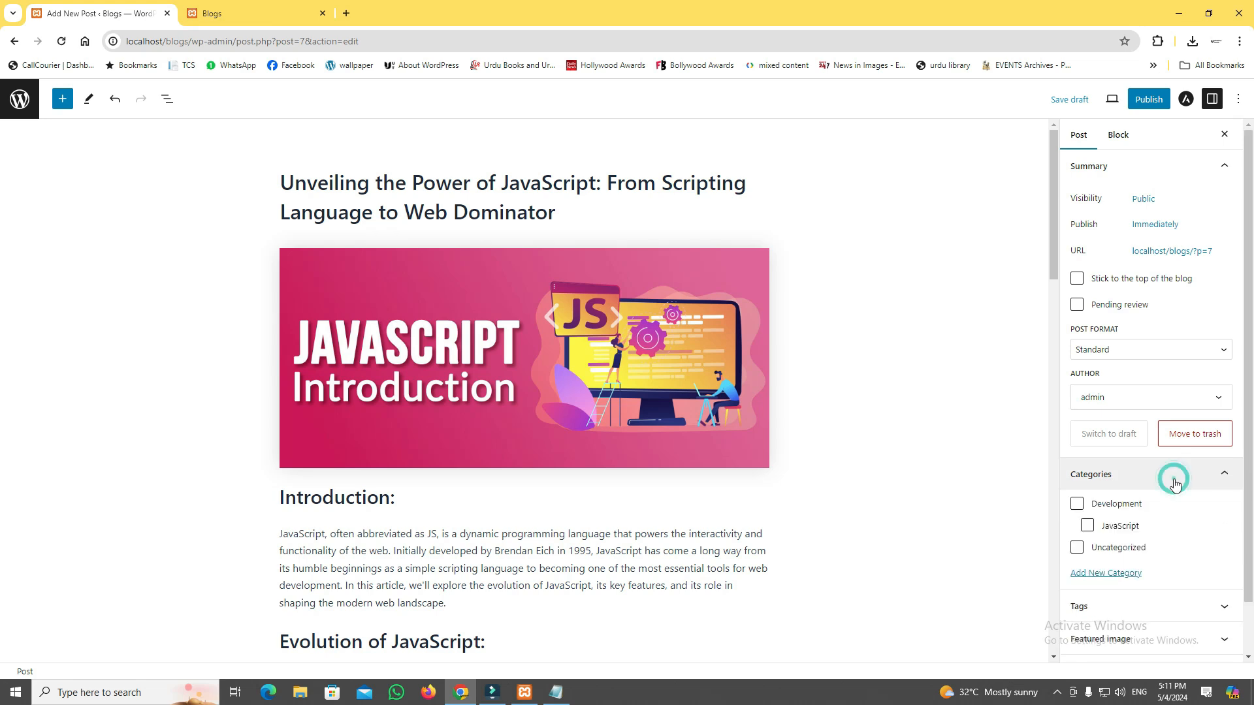
pyautogui.scroll(-1, 1166, 486)
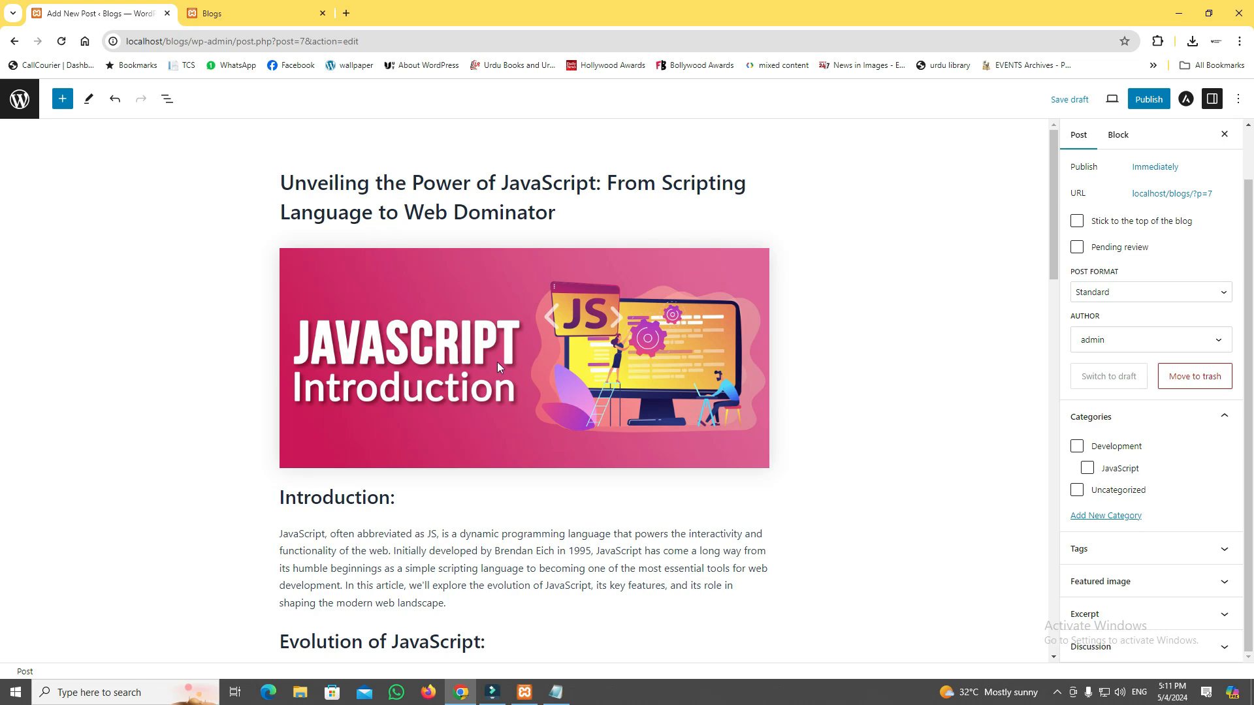
pyautogui.click(1076, 447)
pyautogui.click(1088, 468)
# Look at the post's tag settings and collapse them again without adding a tag.
pyautogui.click(1134, 548)
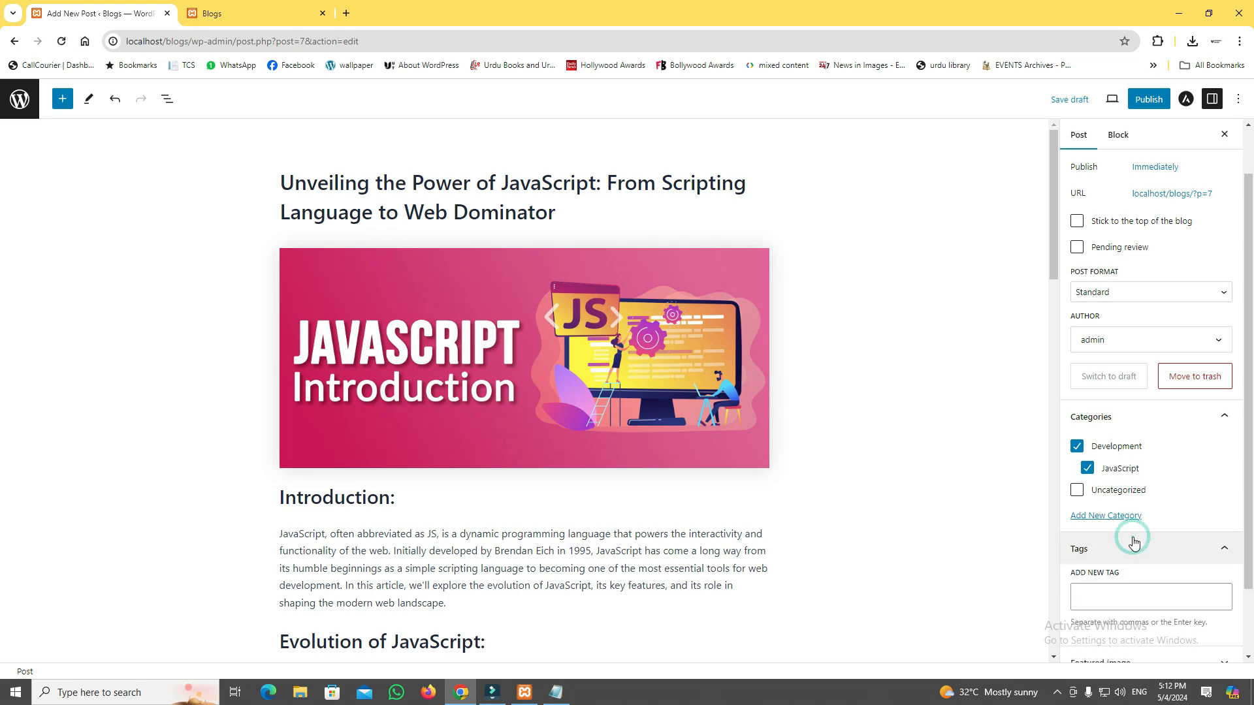
pyautogui.scroll(-1, 1135, 542)
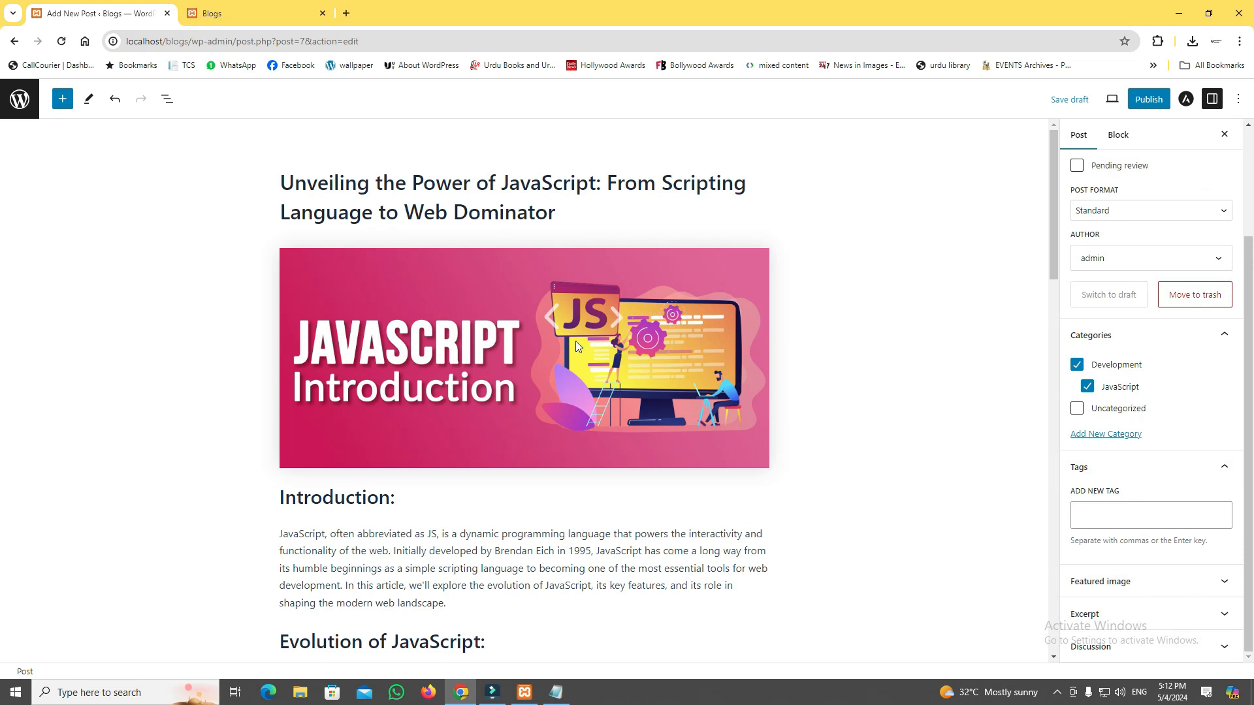
pyautogui.click(1160, 467)
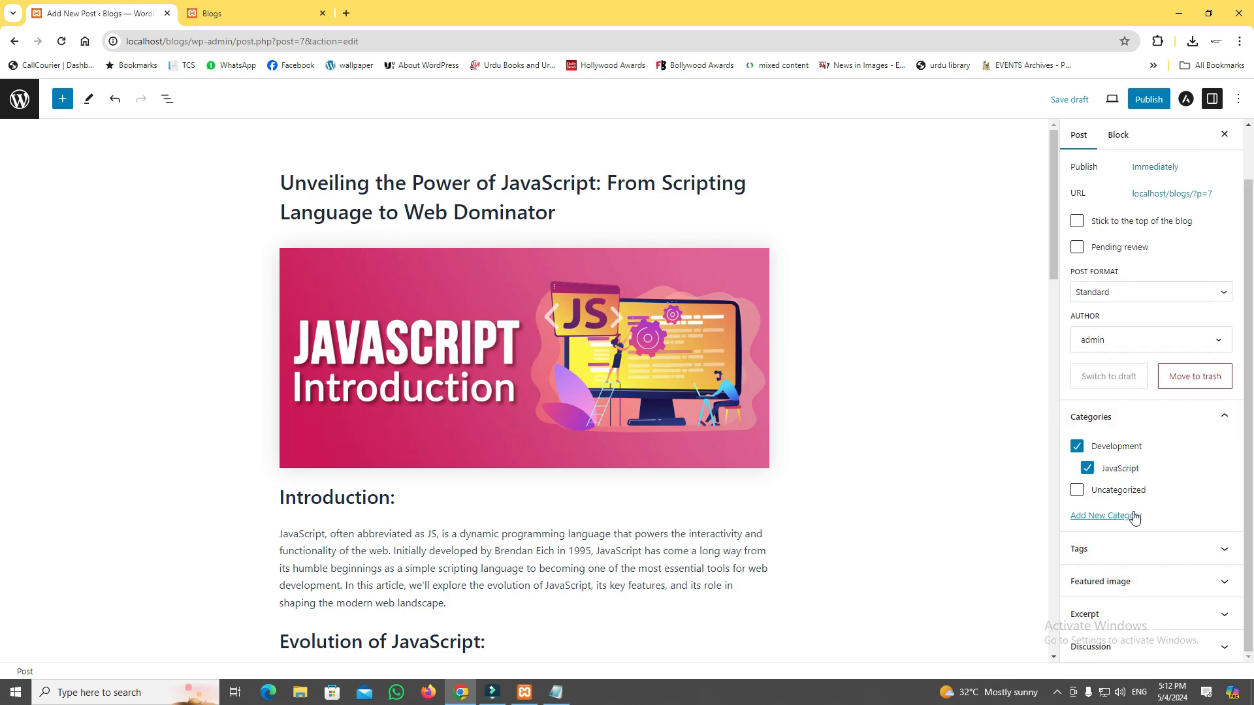
# Set java2.jpg from the media library as the post's featured image.
pyautogui.click(1112, 590)
pyautogui.scroll(-2, 1103, 600)
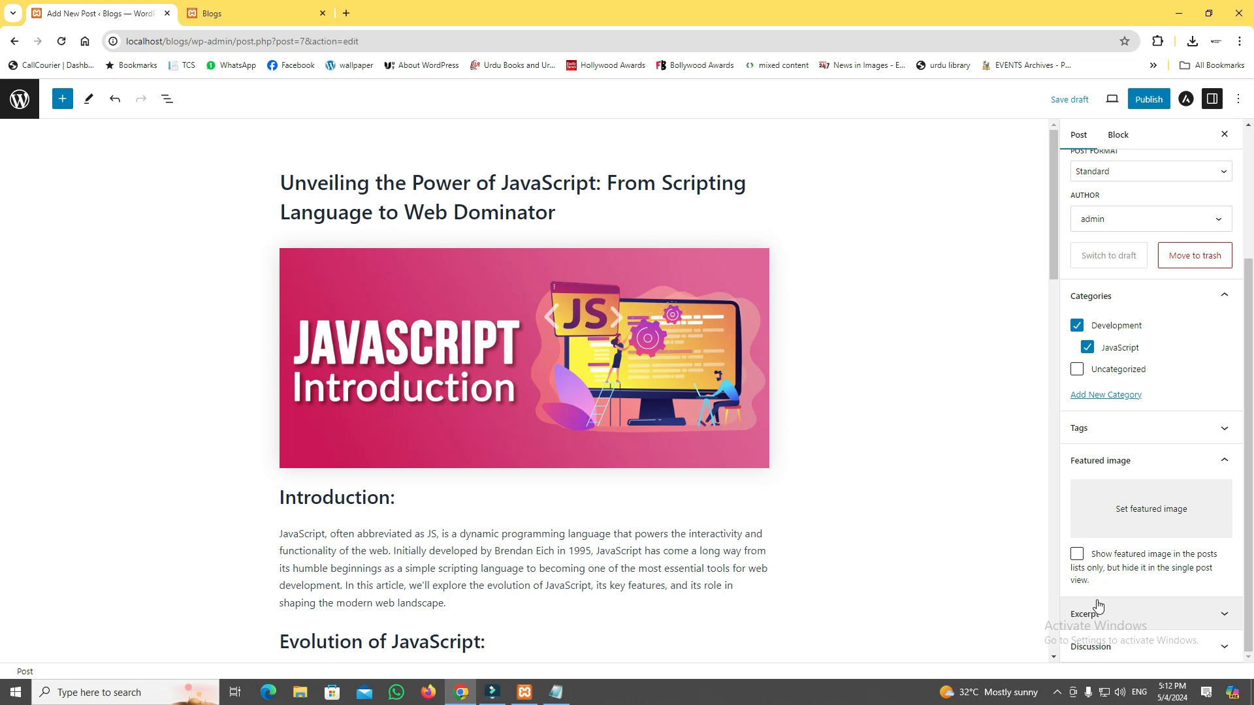
pyautogui.click(1125, 503)
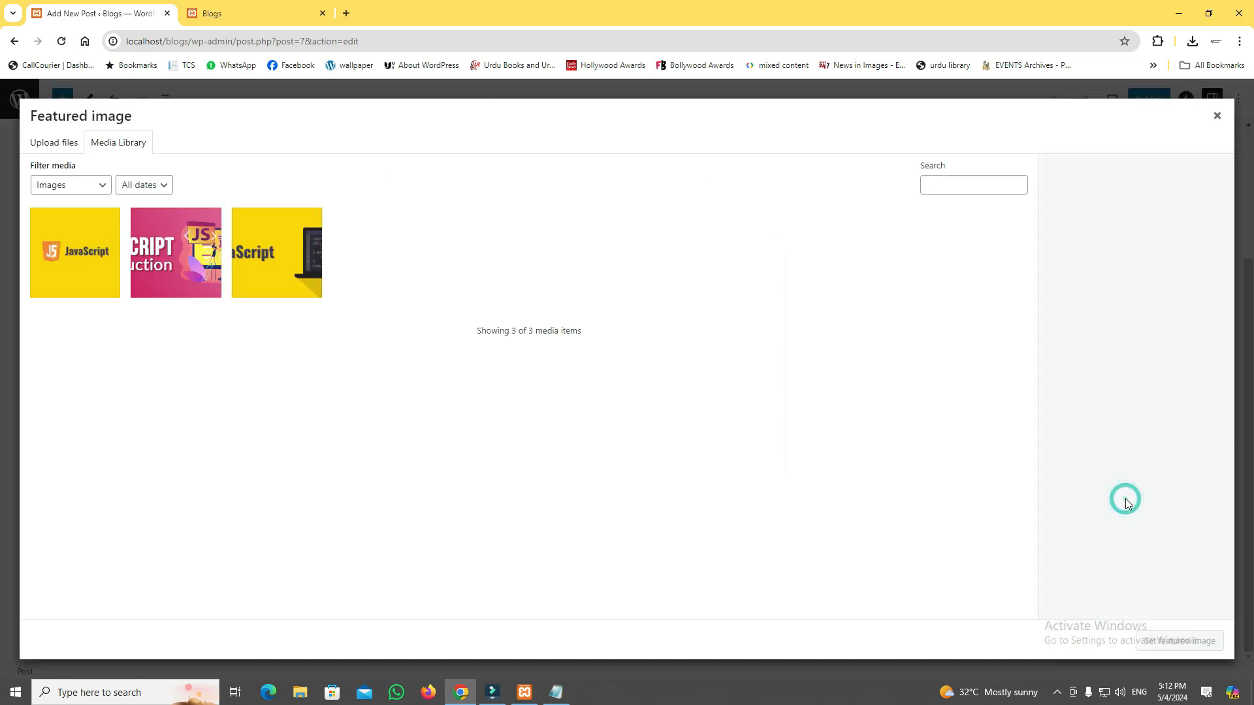
pyautogui.click(59, 242)
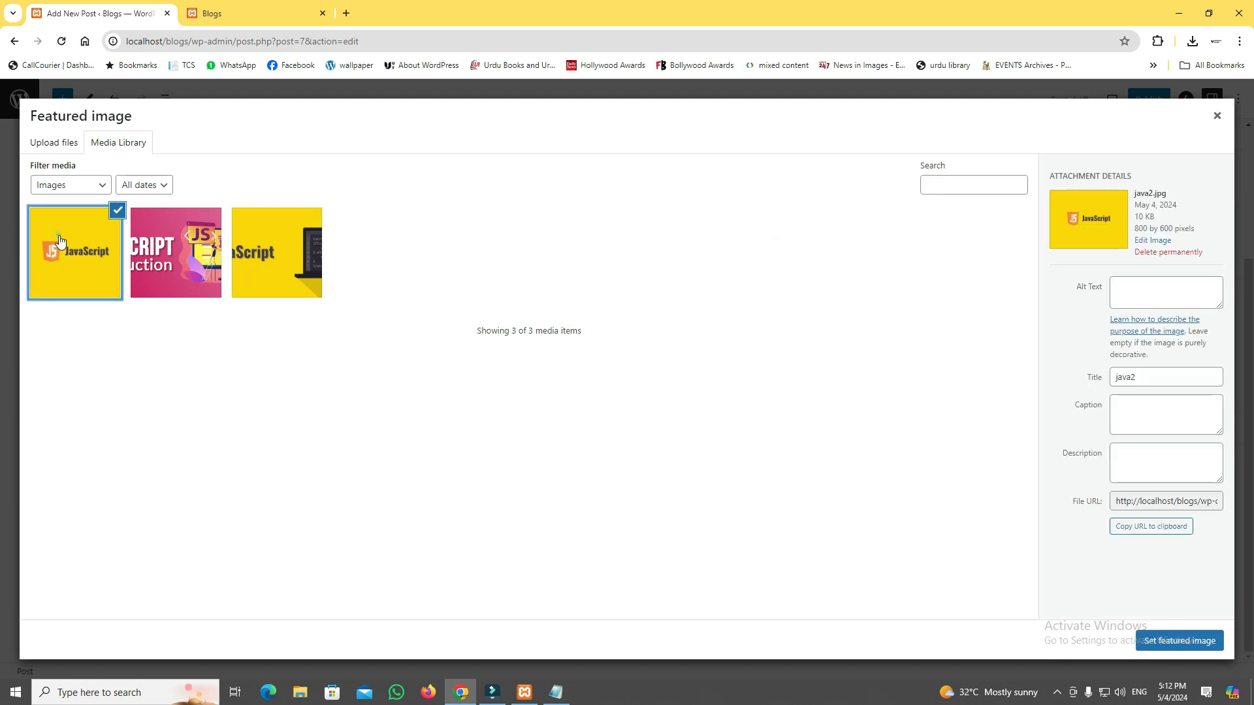
pyautogui.click(1151, 638)
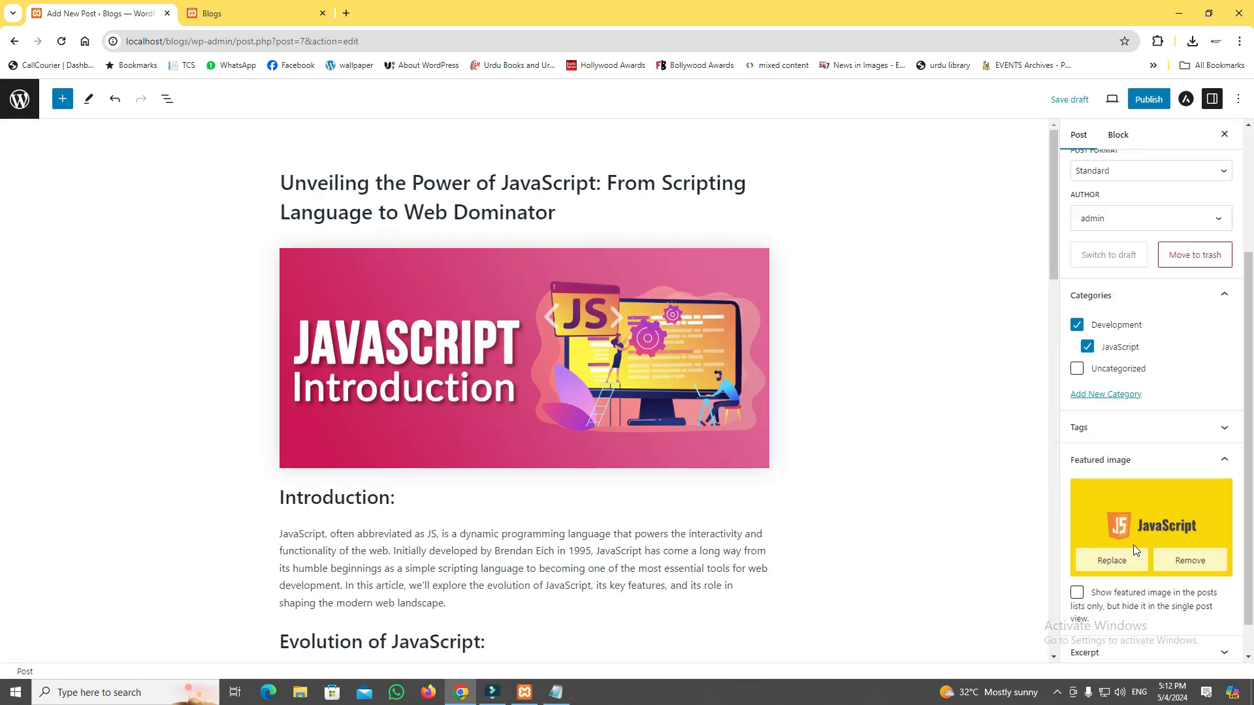
# Examine the post's excerpt and discussion settings, then collapse the discussion and featured image sections.
pyautogui.click(1158, 615)
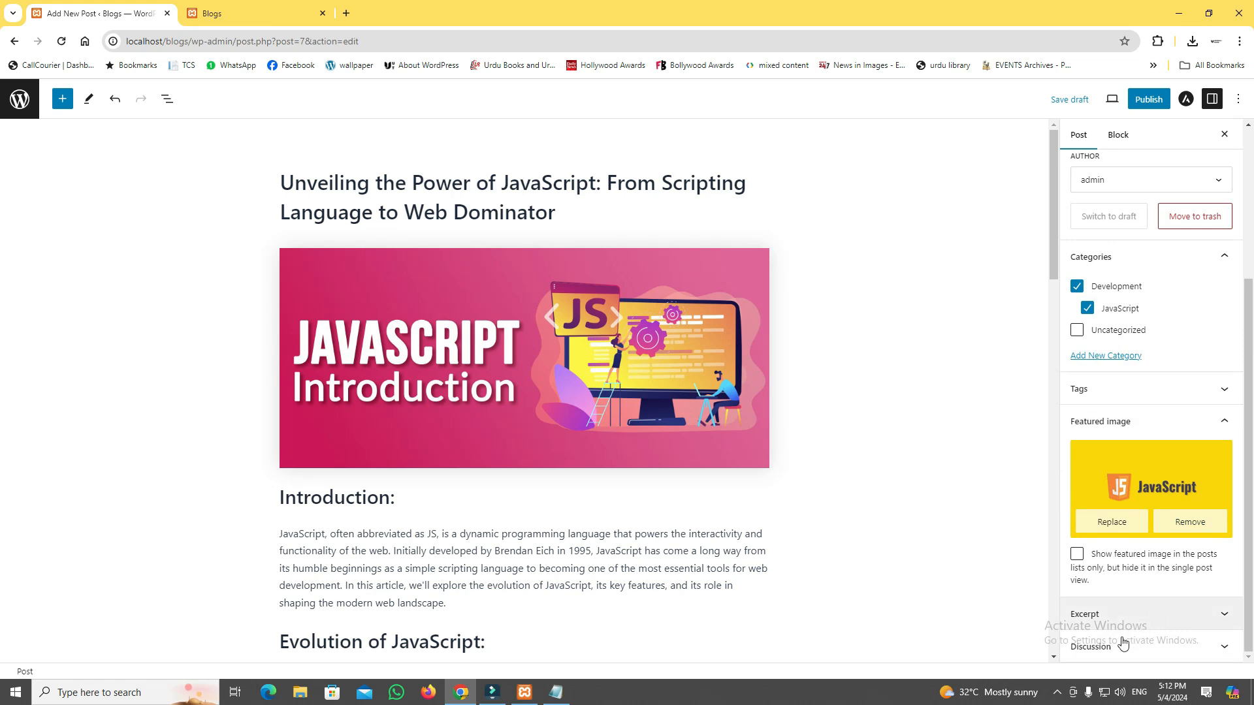
pyautogui.scroll(-1, 1125, 616)
pyautogui.click(1125, 616)
pyautogui.scroll(-1, 1126, 617)
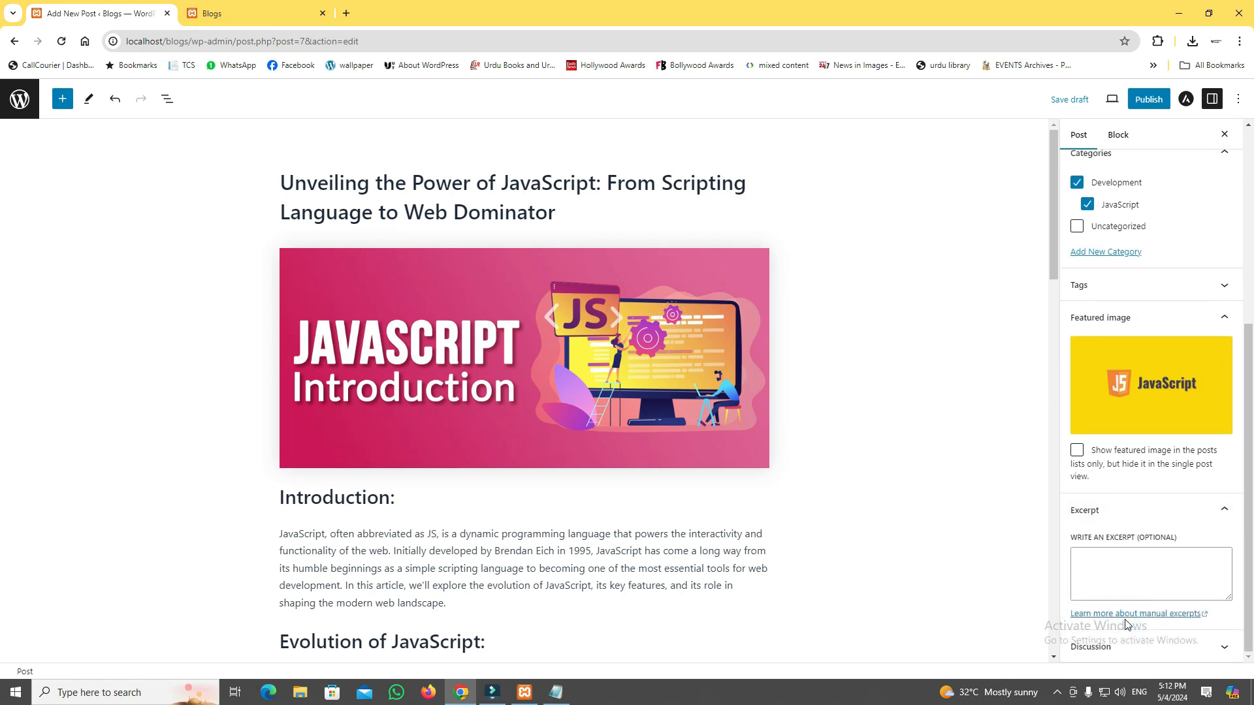
pyautogui.scroll(-1, 1126, 637)
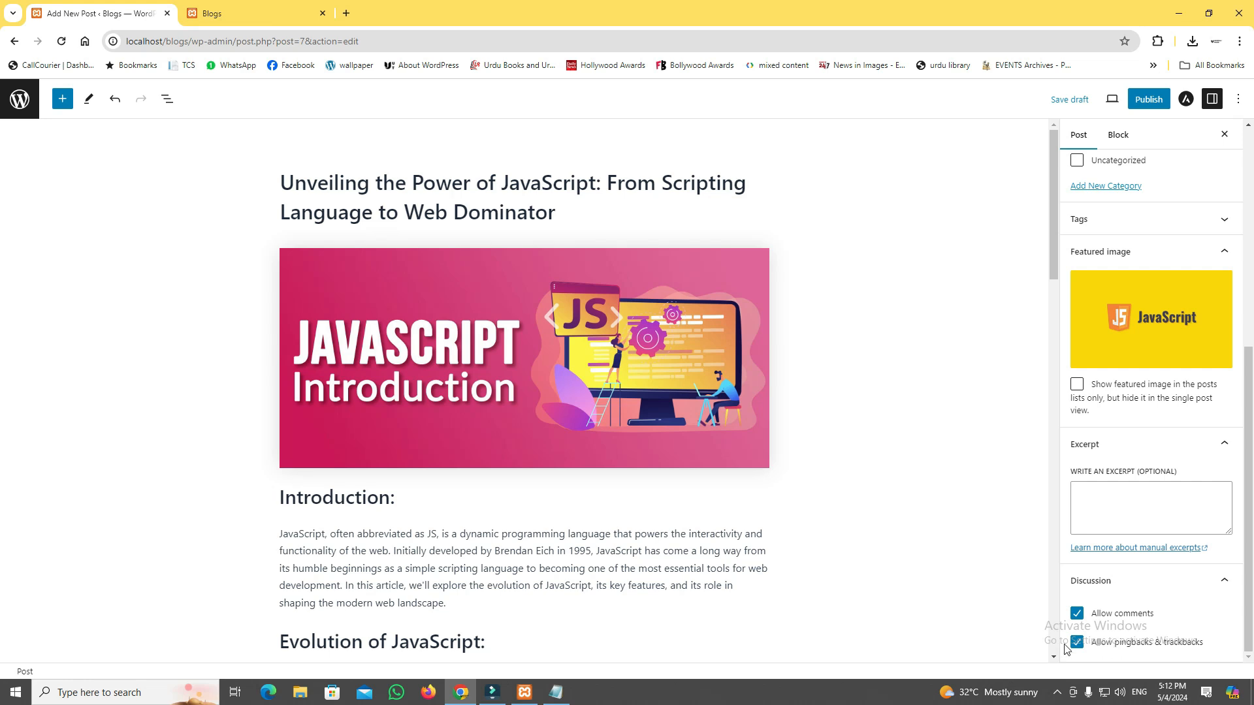
pyautogui.click(1130, 580)
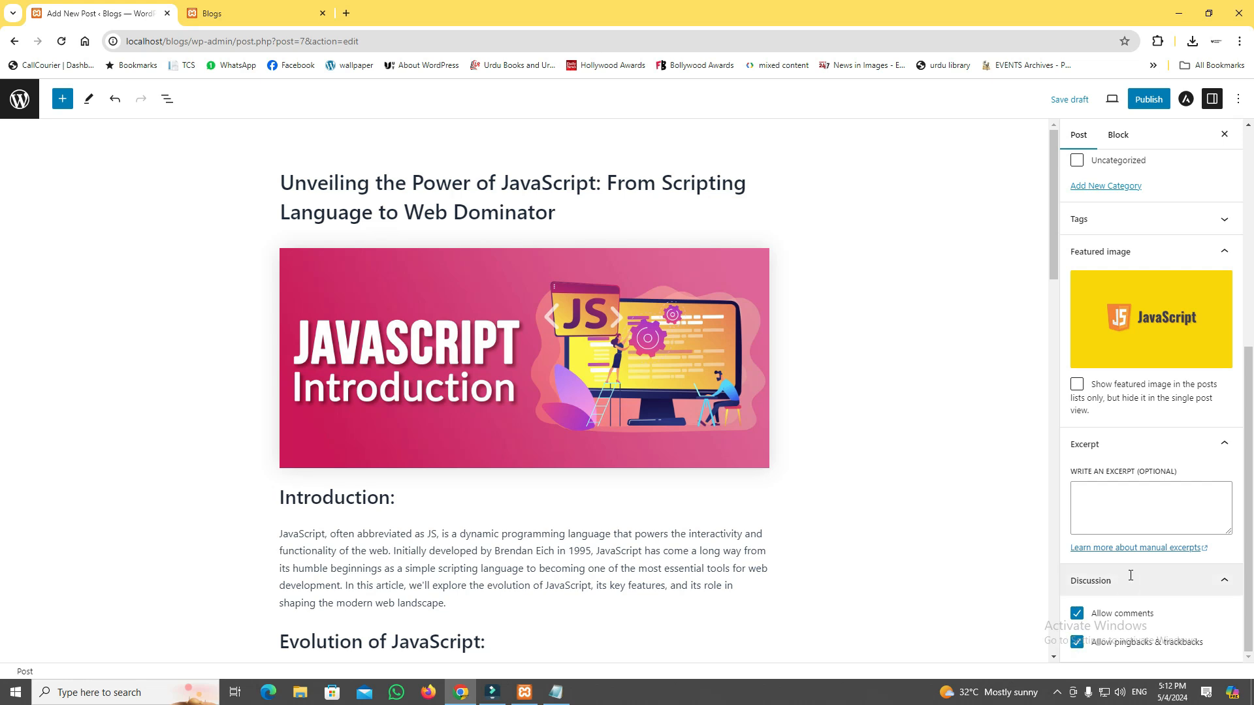
pyautogui.click(1117, 329)
pyautogui.scroll(-3, 946, 487)
pyautogui.scroll(3, 946, 487)
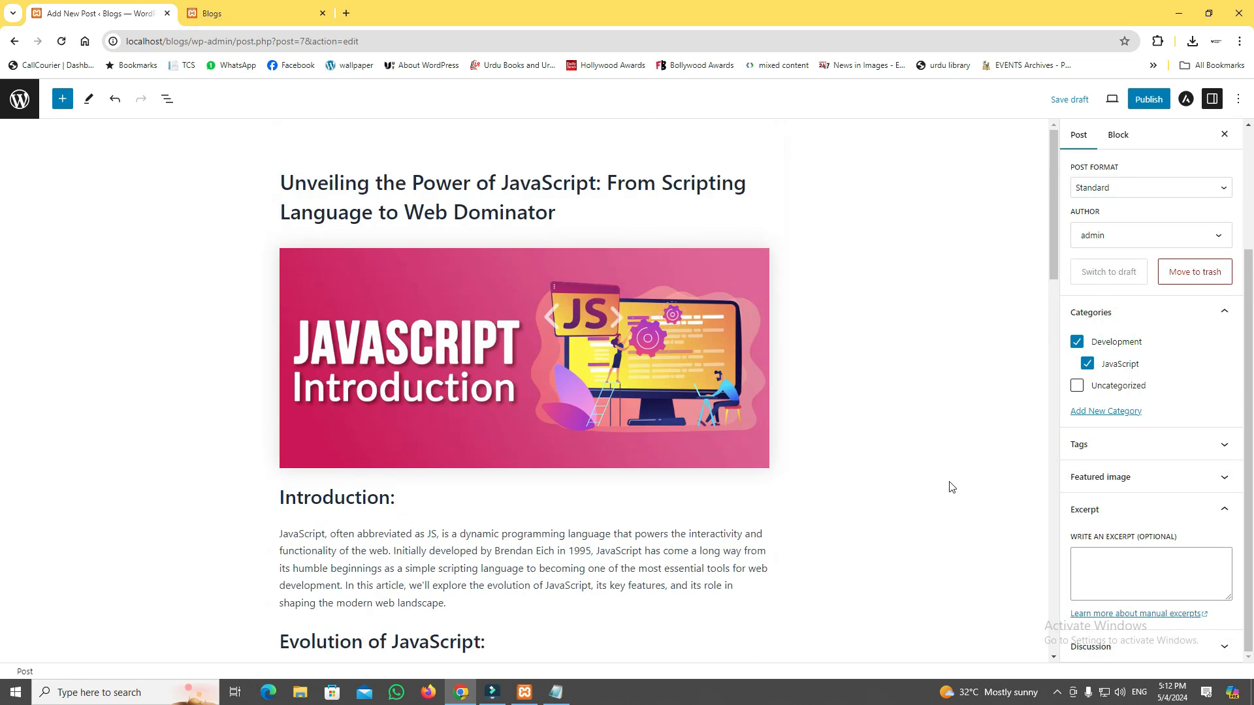
# Publish the JavaScript post and open its live page.
pyautogui.click(1146, 104)
pyautogui.click(1120, 100)
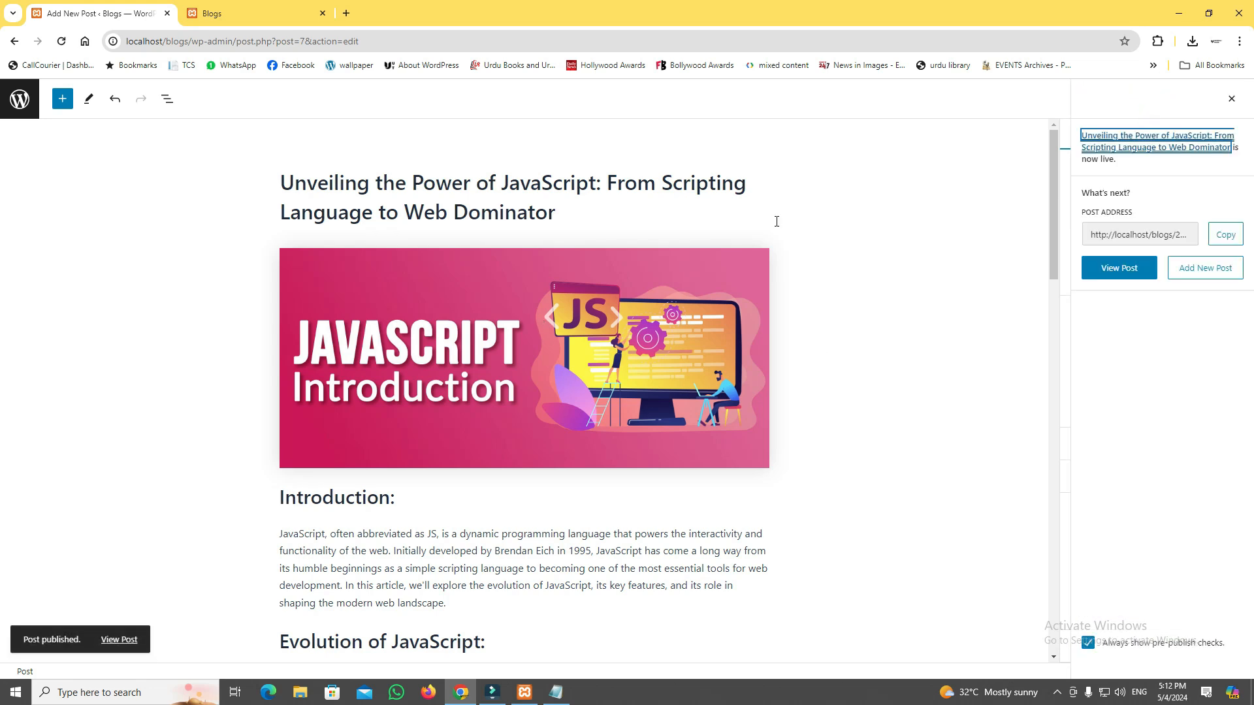
pyautogui.click(118, 642)
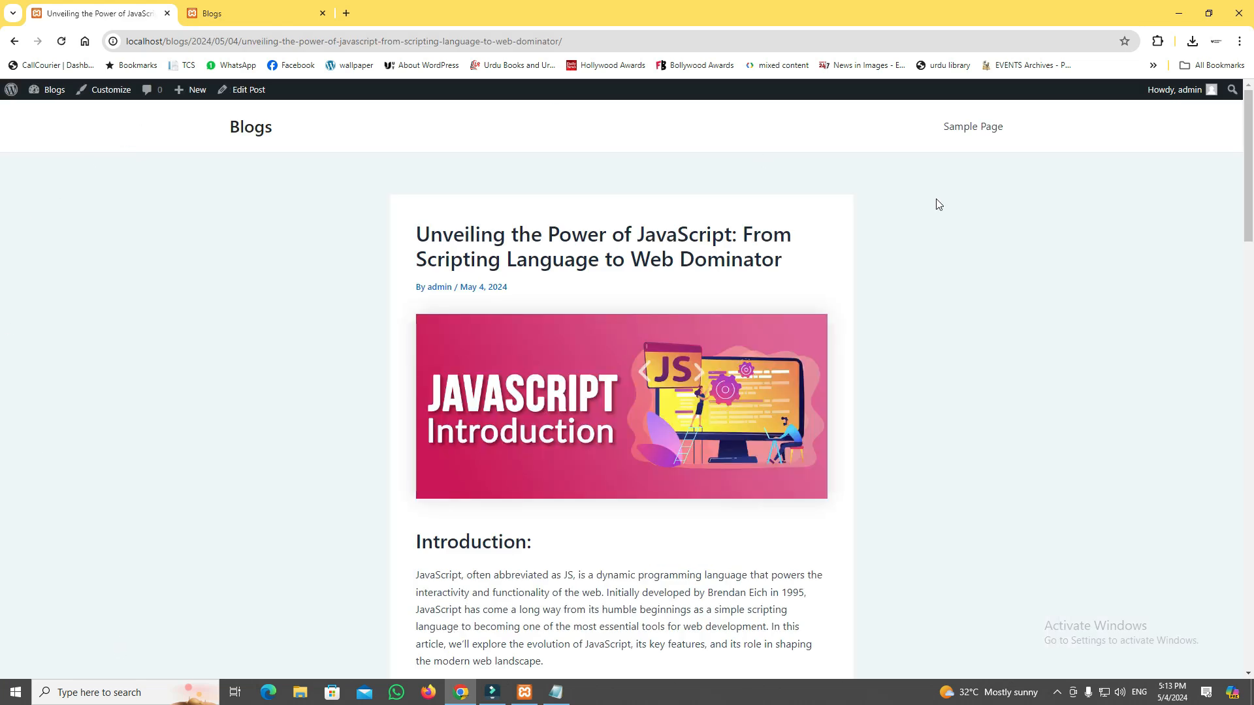
# Review the published post from its title through the conclusion to the comment form and return to its beginning.
pyautogui.scroll(-5, 1049, 395)
pyautogui.scroll(5, 439, 297)
pyautogui.scroll(-20, 1135, 434)
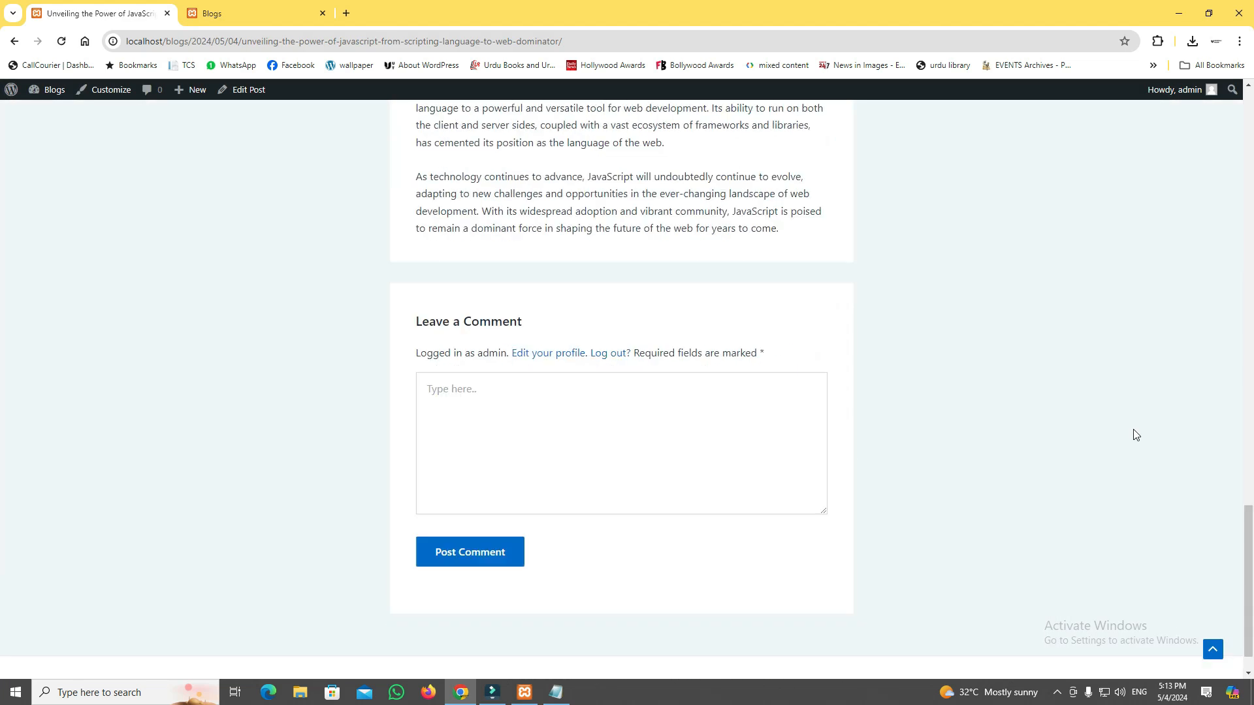
pyautogui.scroll(-1, 1134, 435)
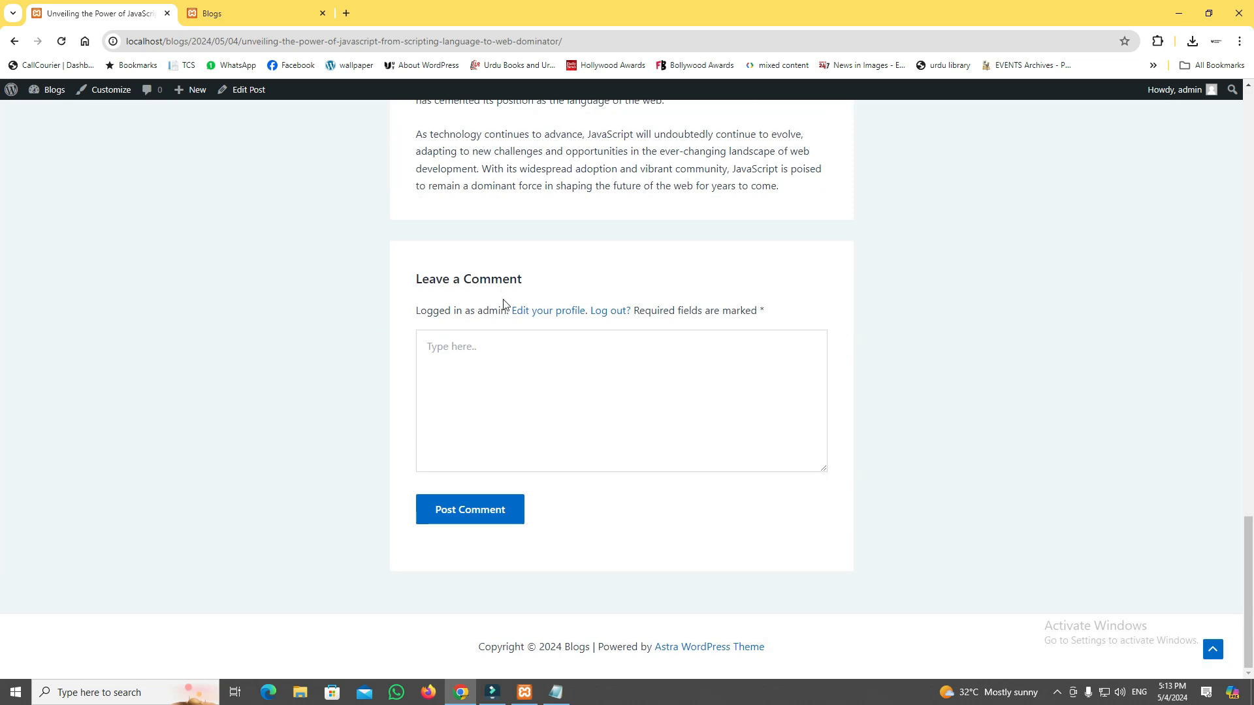
pyautogui.click(484, 371)
pyautogui.scroll(5, 434, 520)
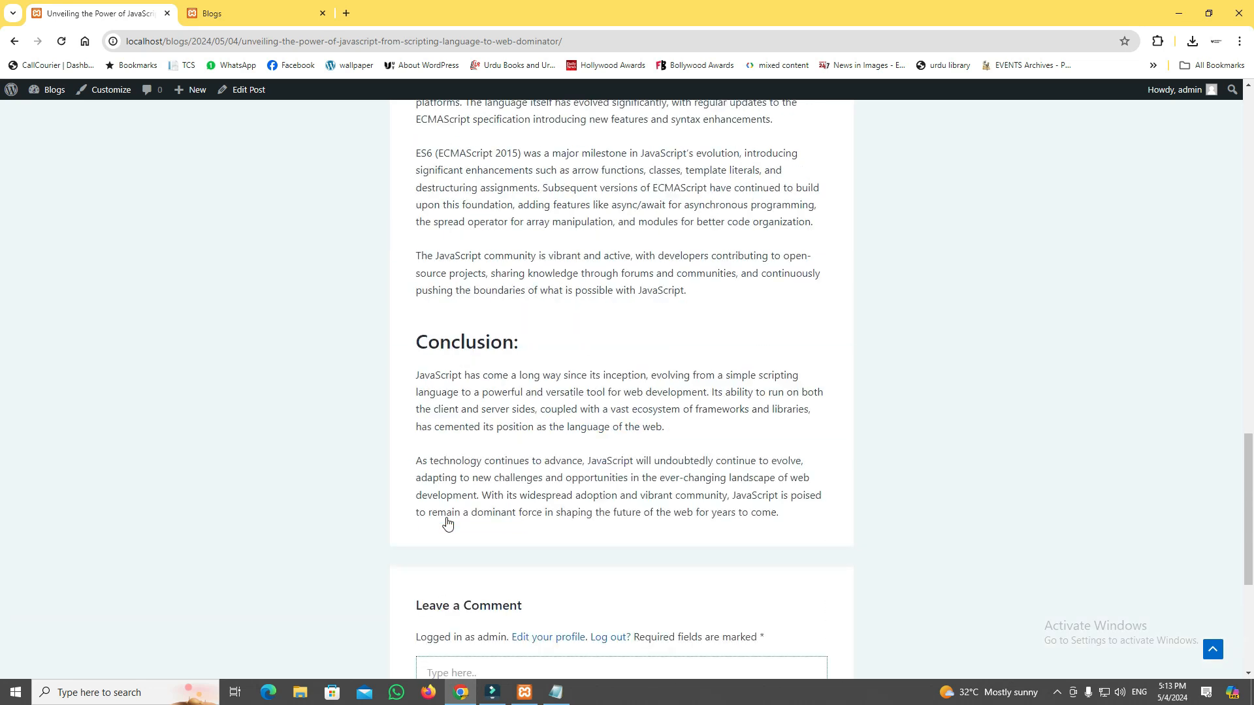
pyautogui.scroll(20, 447, 518)
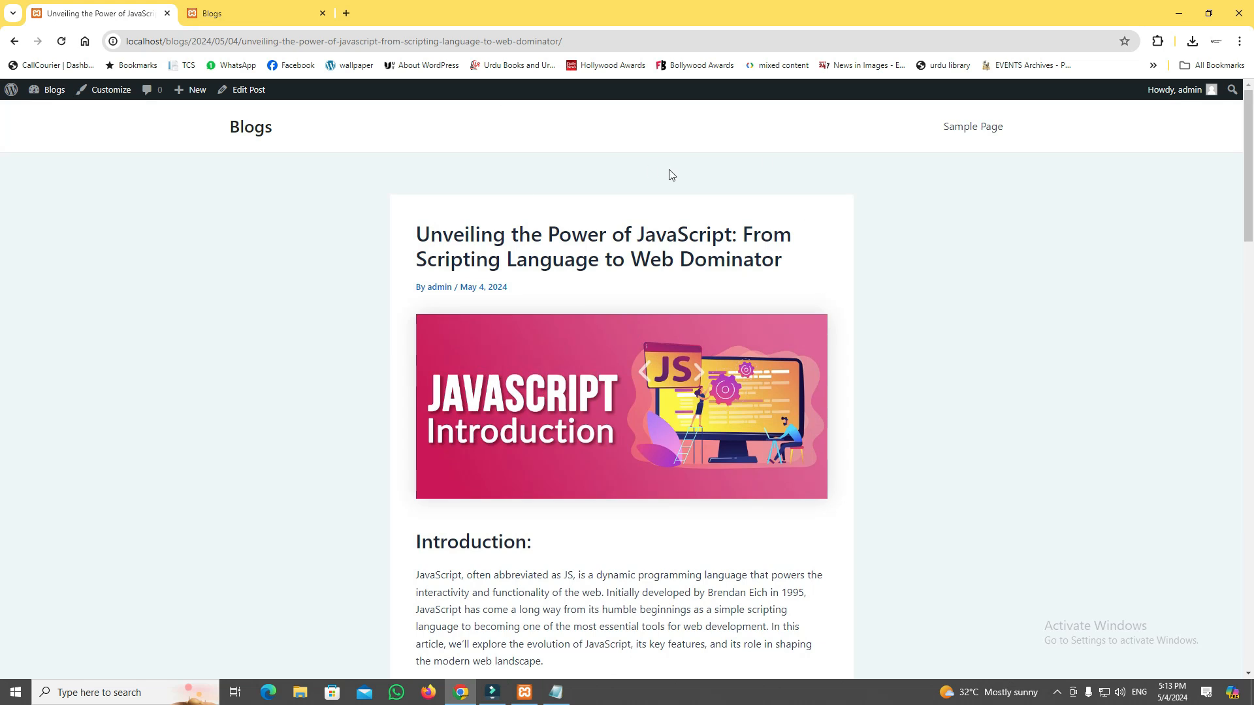
# Switch to the Blogs home page and examine the post card's featured image, categories, title and excerpt.
pyautogui.click(218, 7)
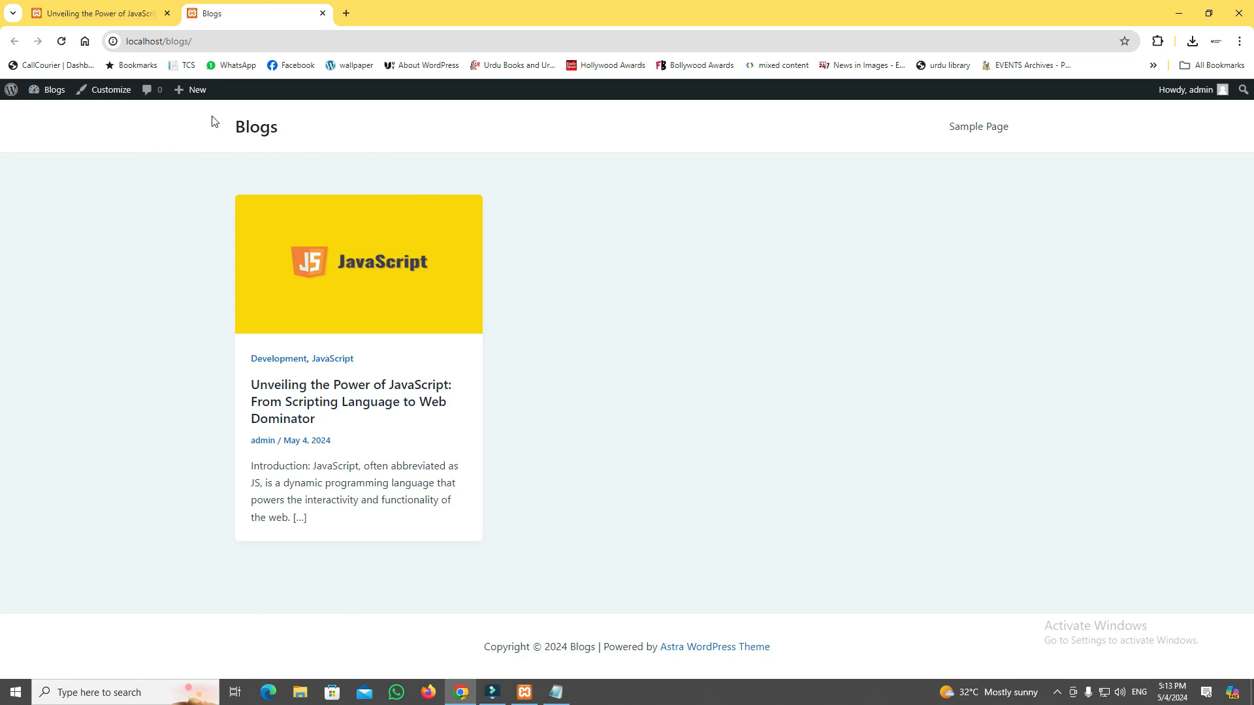
pyautogui.click(118, 13)
pyautogui.click(265, 22)
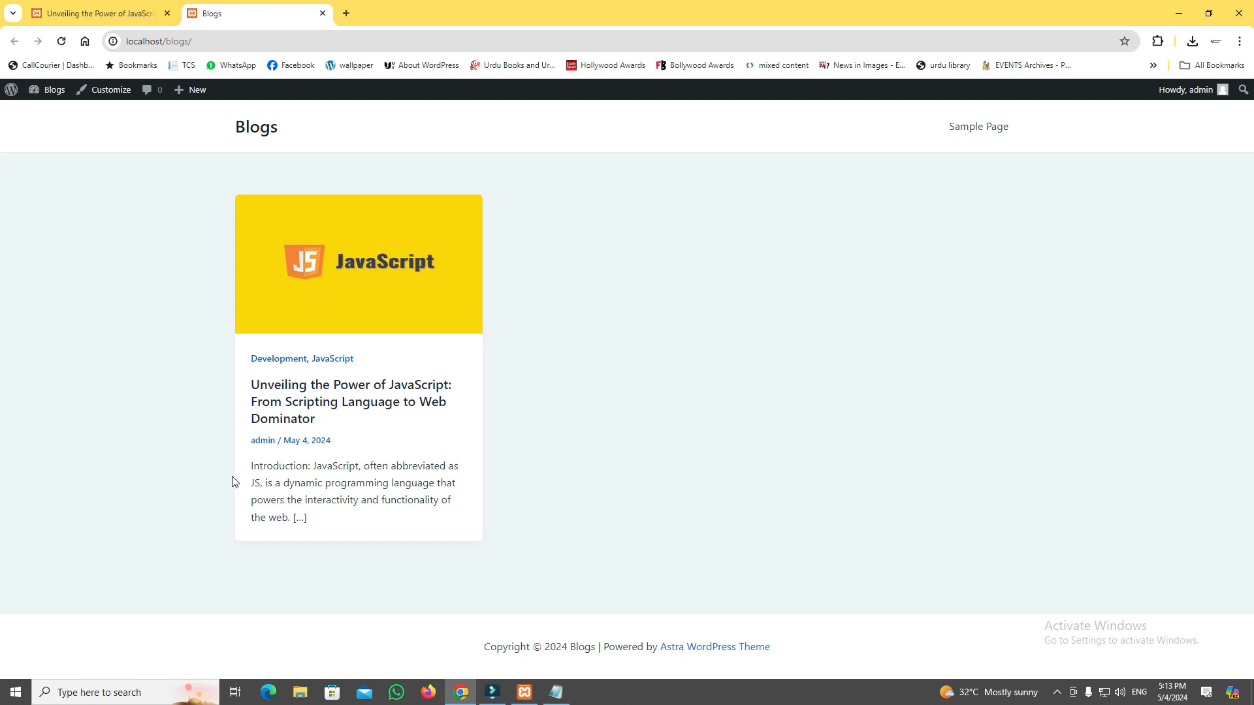
pyautogui.moveTo(250, 464); pyautogui.dragTo(320, 526)
pyautogui.click(319, 523)
# Open the JavaScript post from its title on the Blogs home page and skim its sections.
pyautogui.click(327, 403)
pyautogui.scroll(-20, 556, 406)
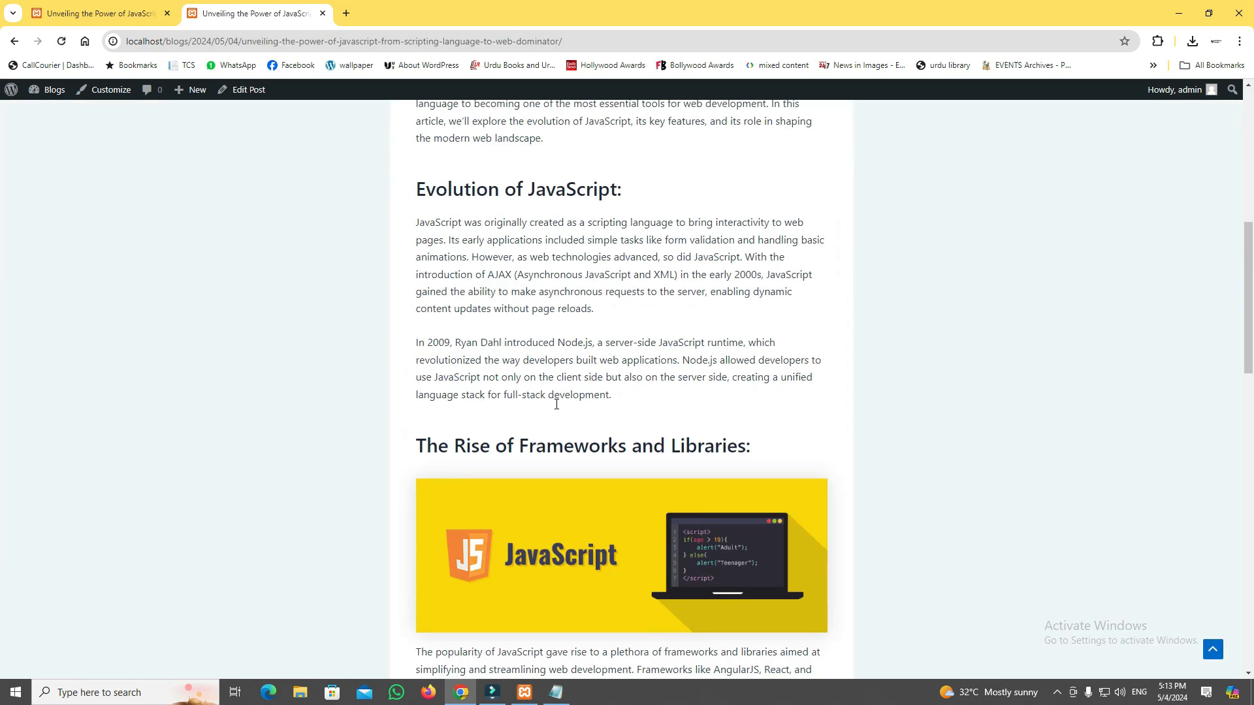
pyautogui.scroll(20, 556, 404)
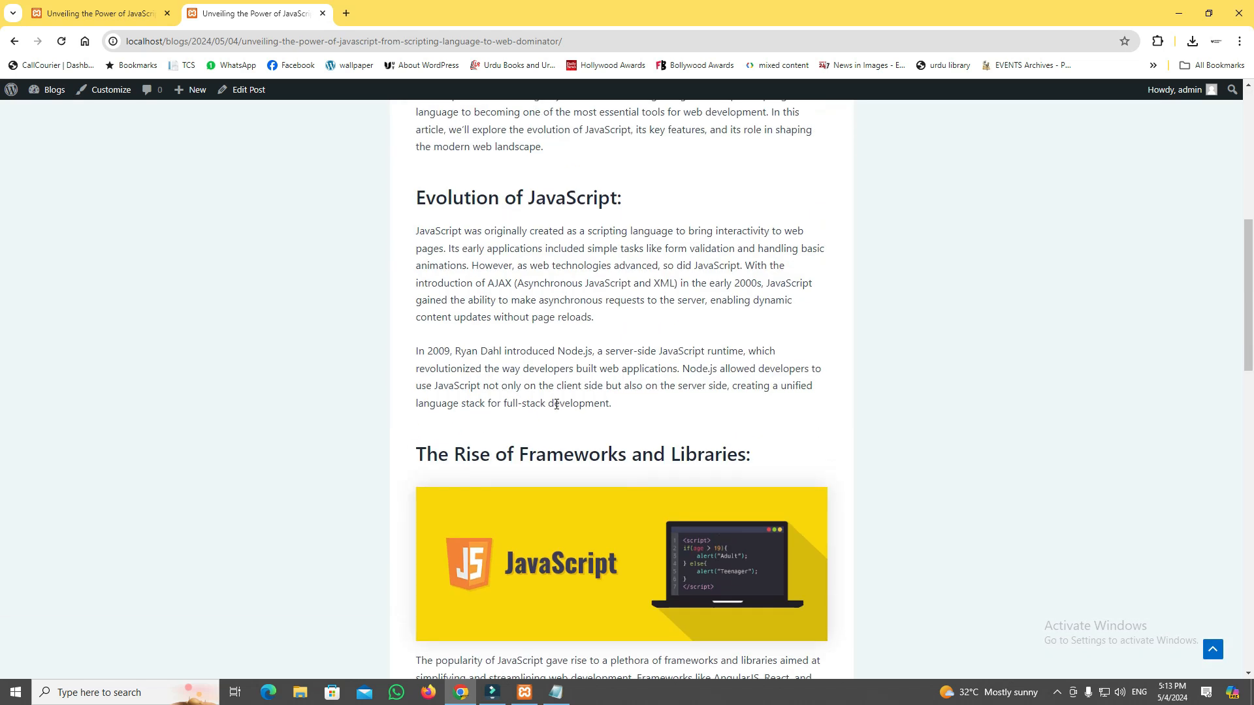